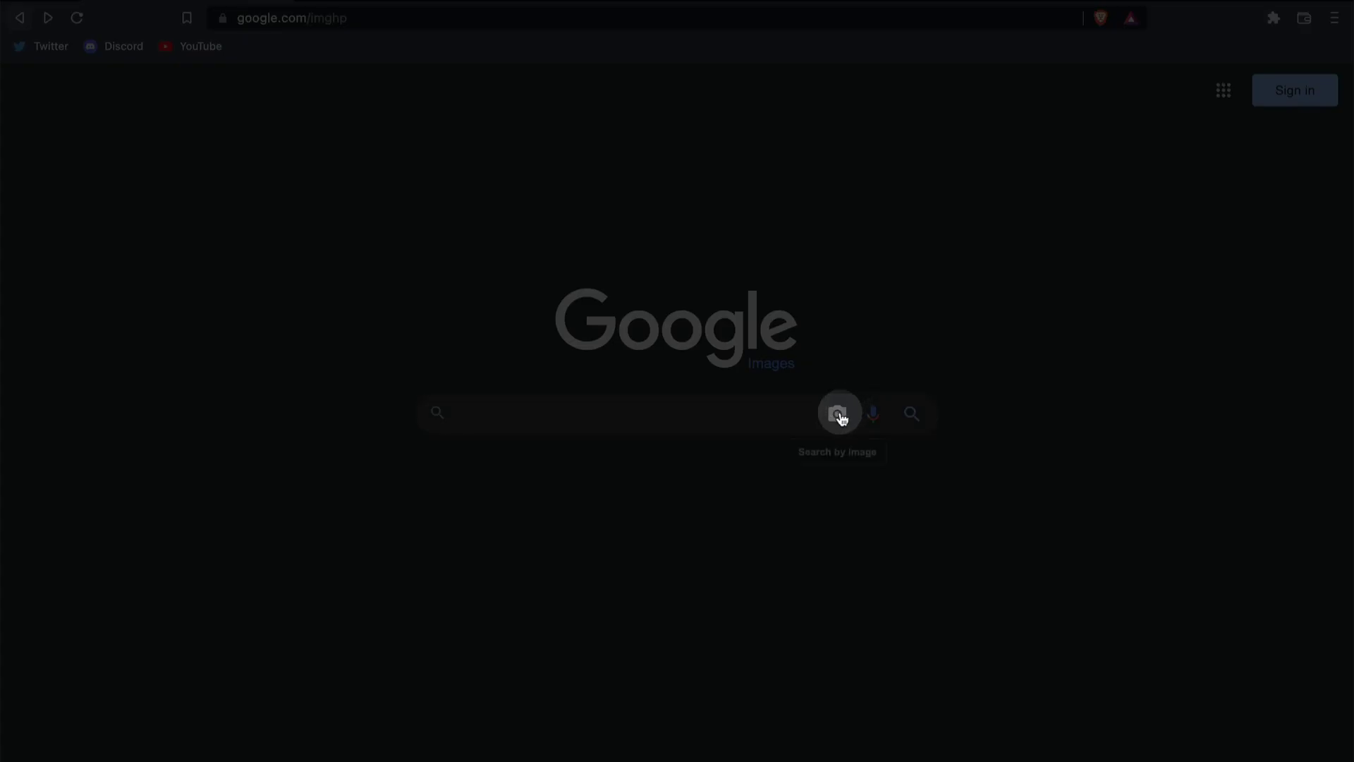
- Reverse-search the Excavator photo in Google Images and open the similar teal Kobelco demolition excavator
left_click(839, 415)
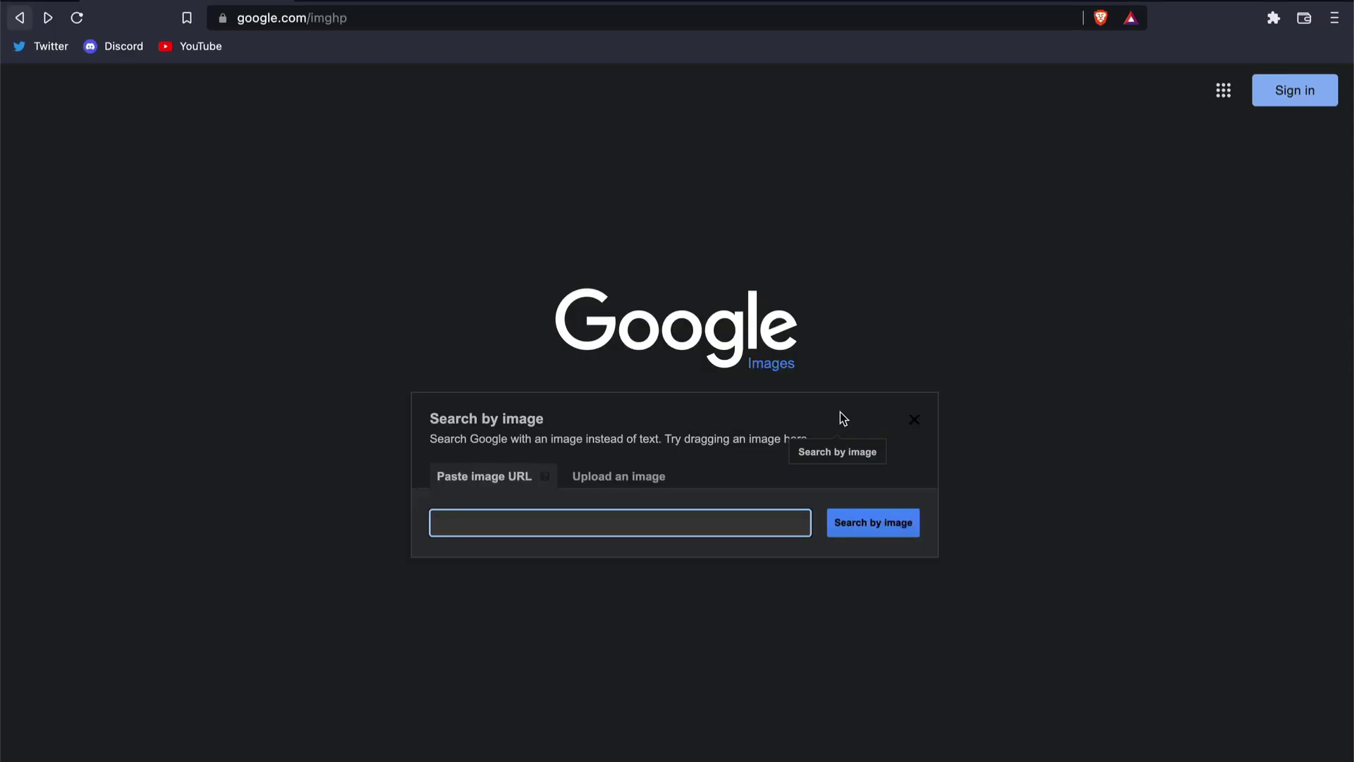
left_click(642, 476)
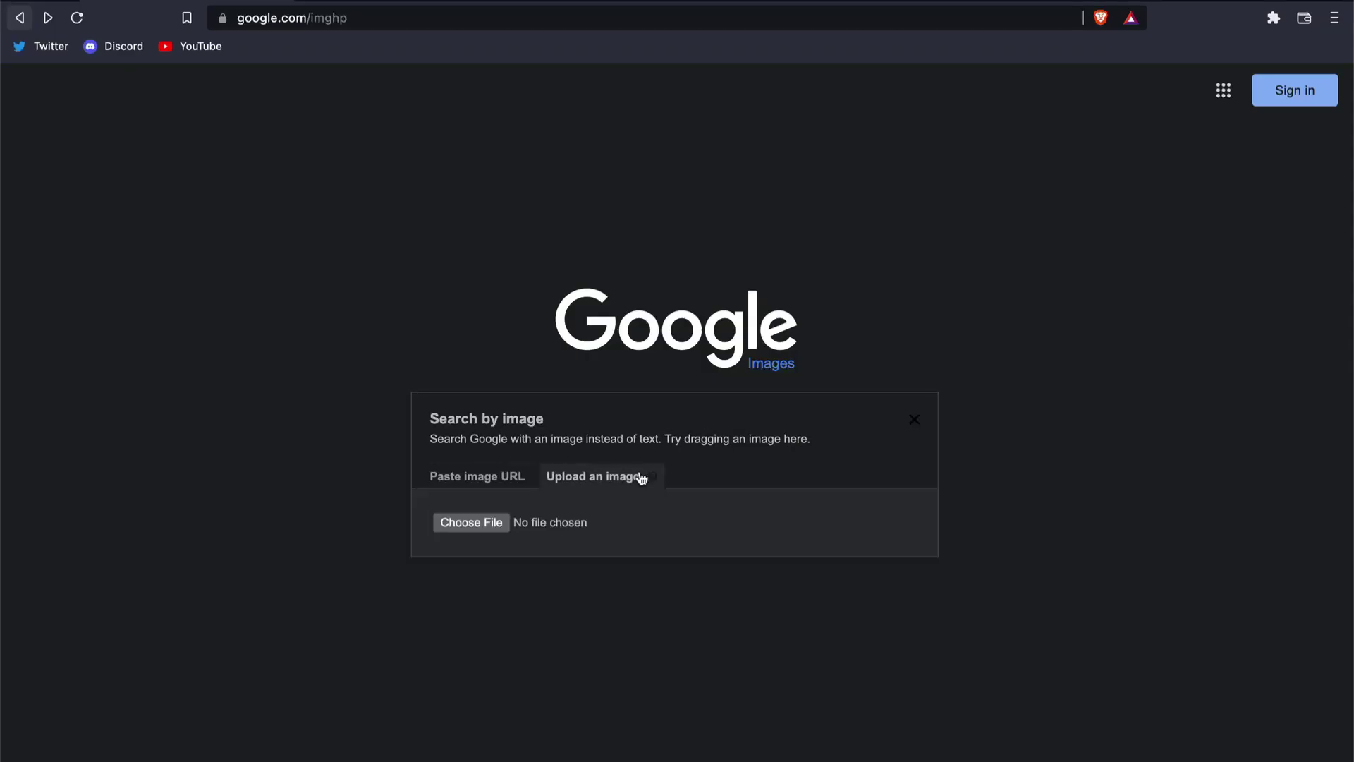
left_click(485, 523)
left_click(498, 266)
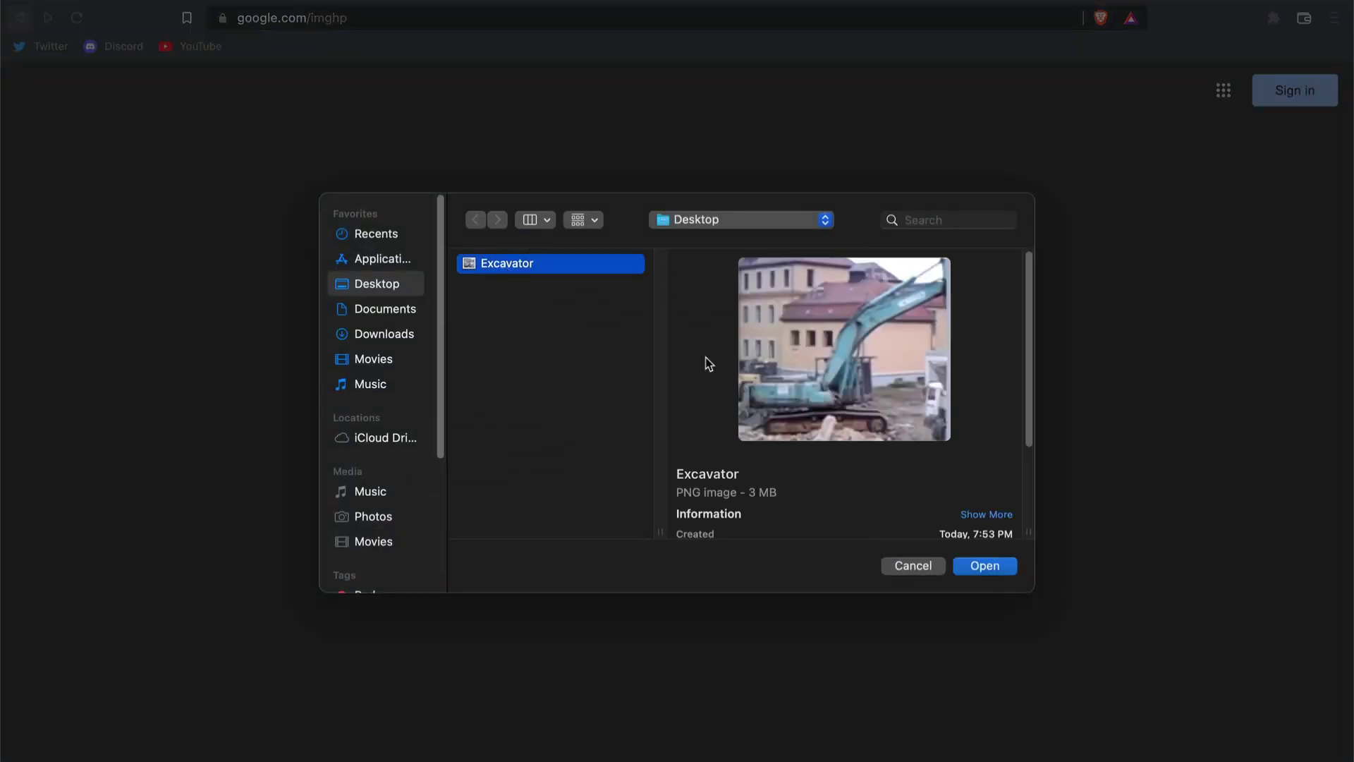
left_click(979, 566)
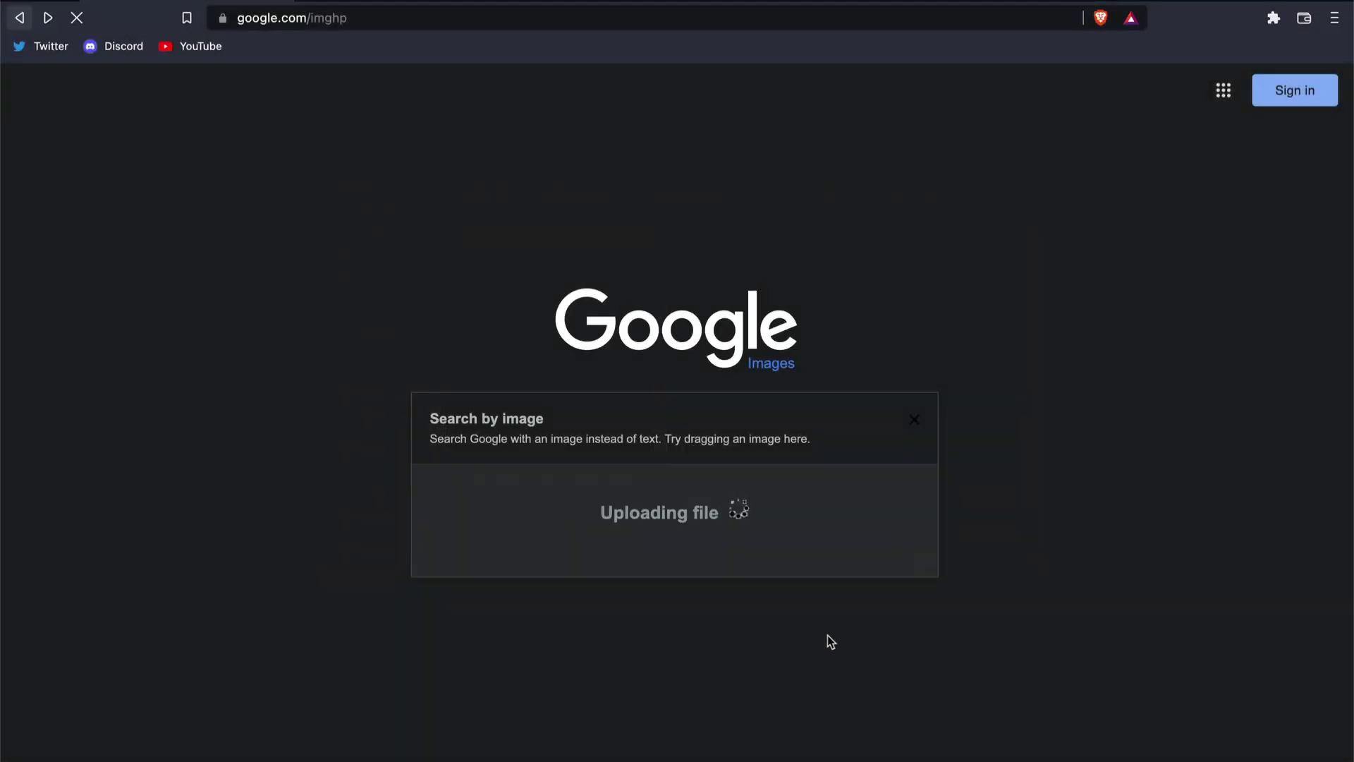
scroll(784, 593, "down", 5)
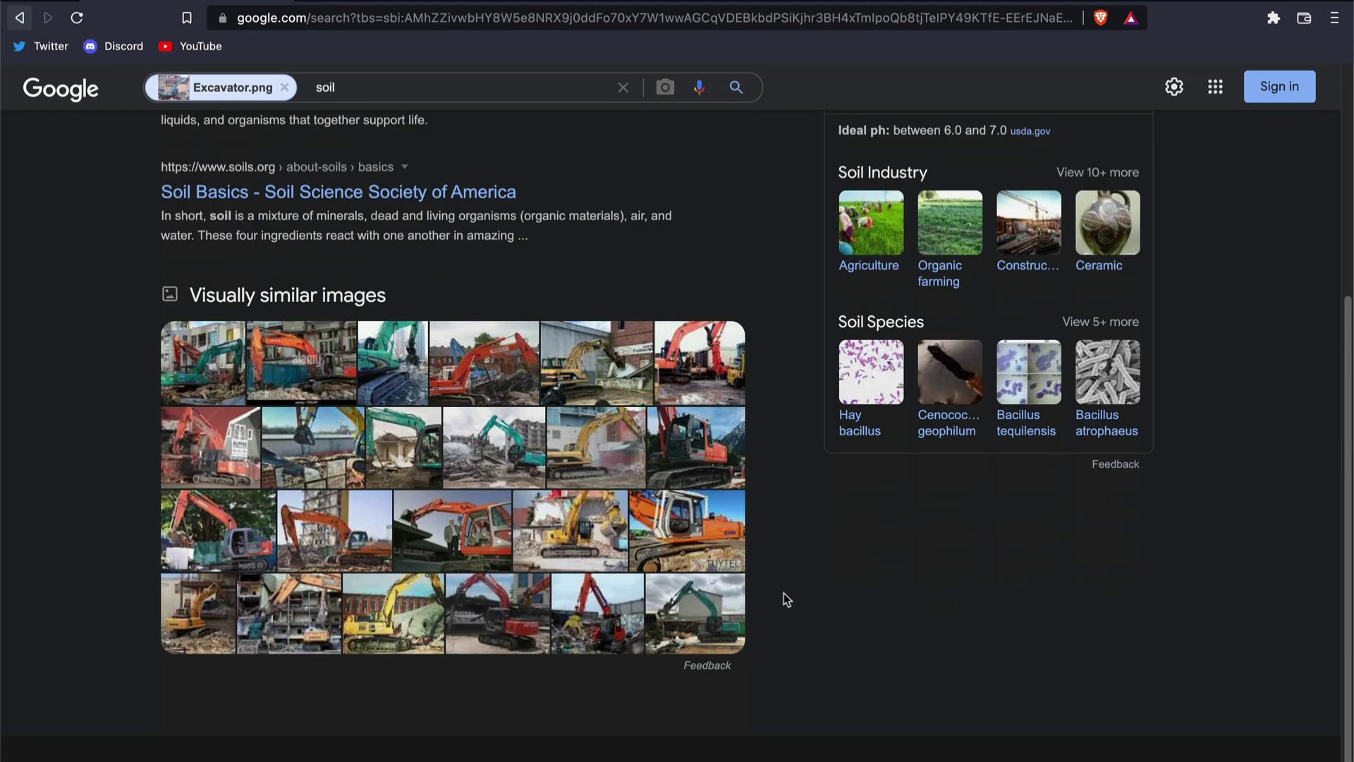
left_click(414, 455)
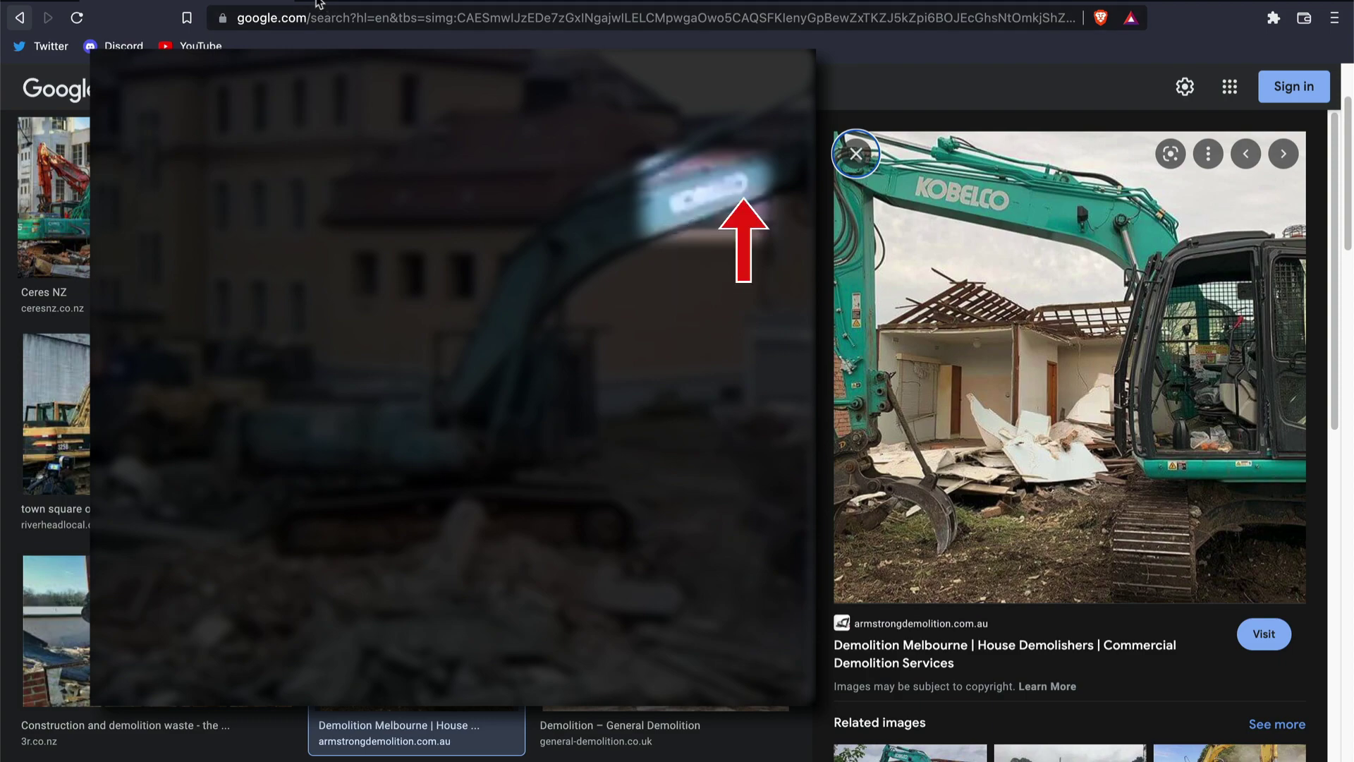
- Search Google for kobelco in a new tab and show the image results
key("ctrl+t")
type("kobelco")
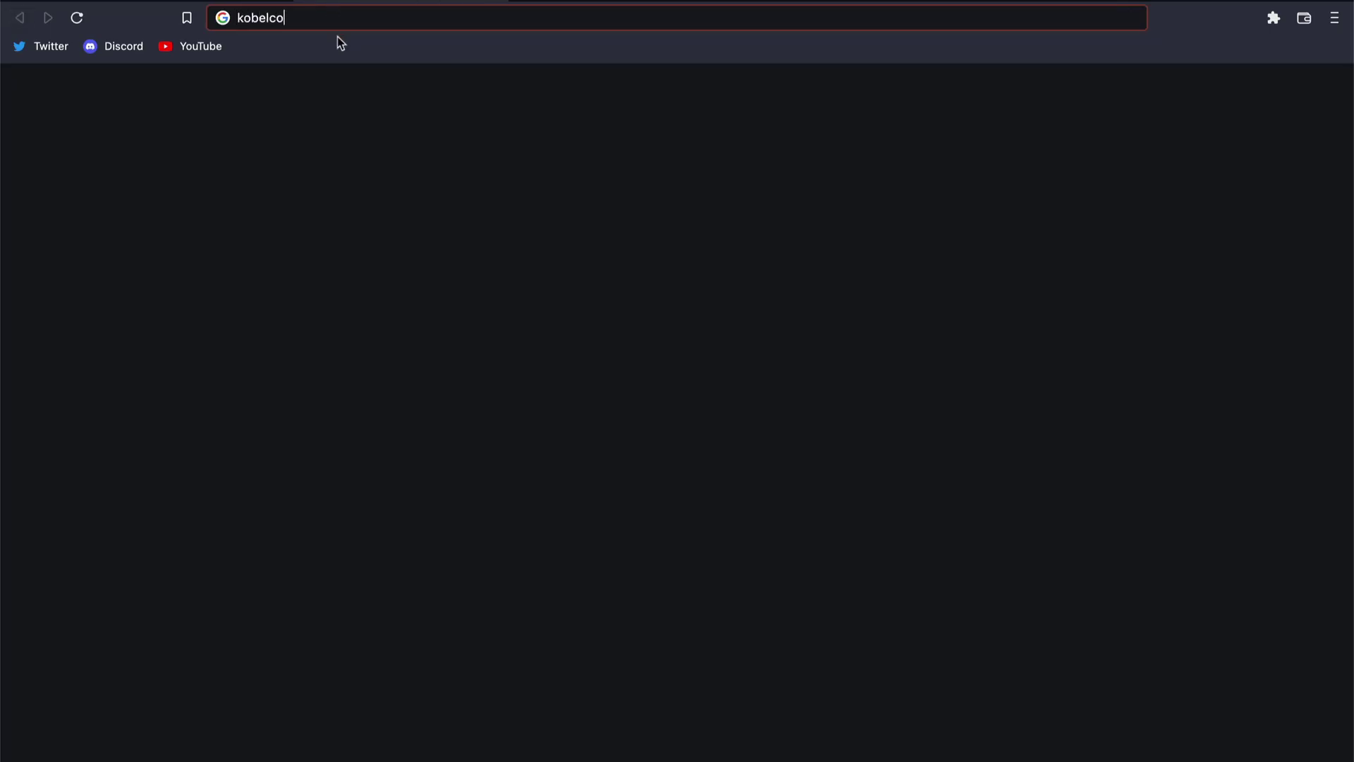
key("Return")
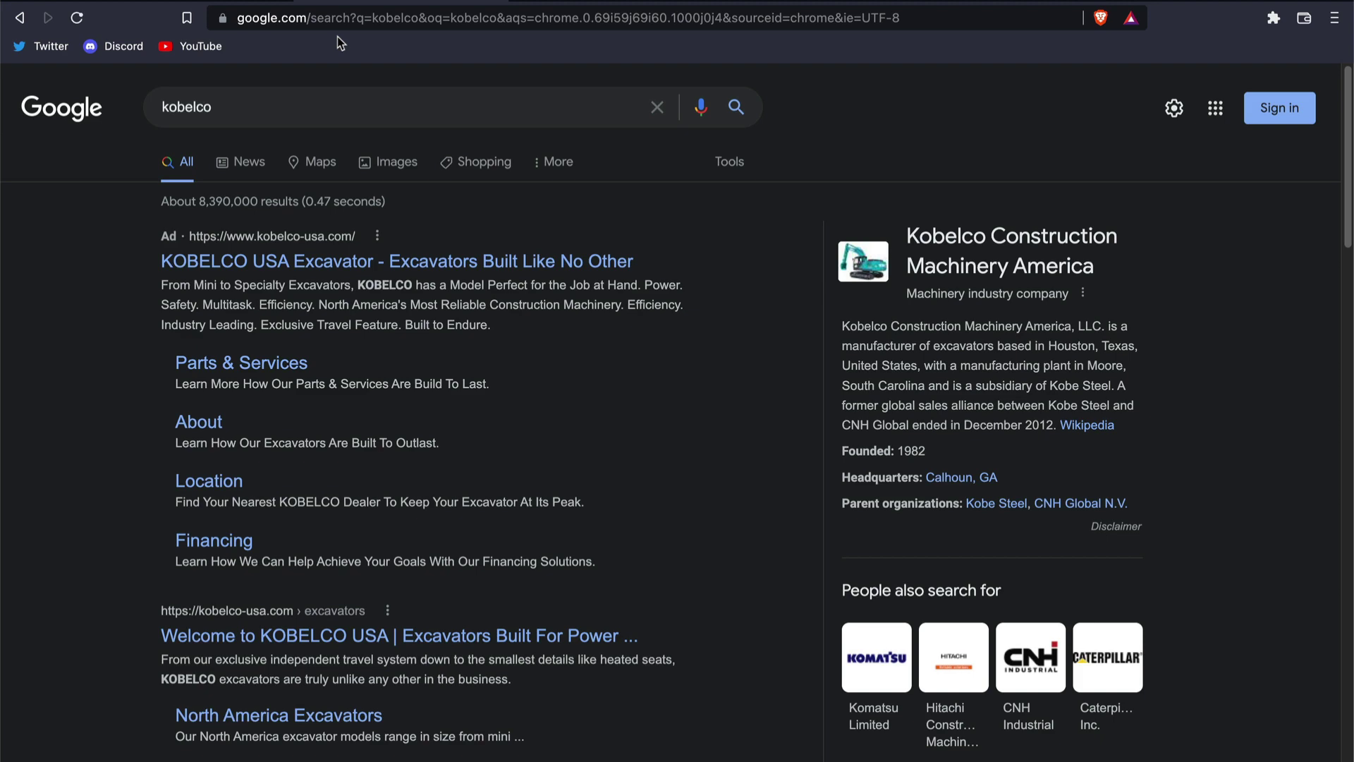
left_click(377, 164)
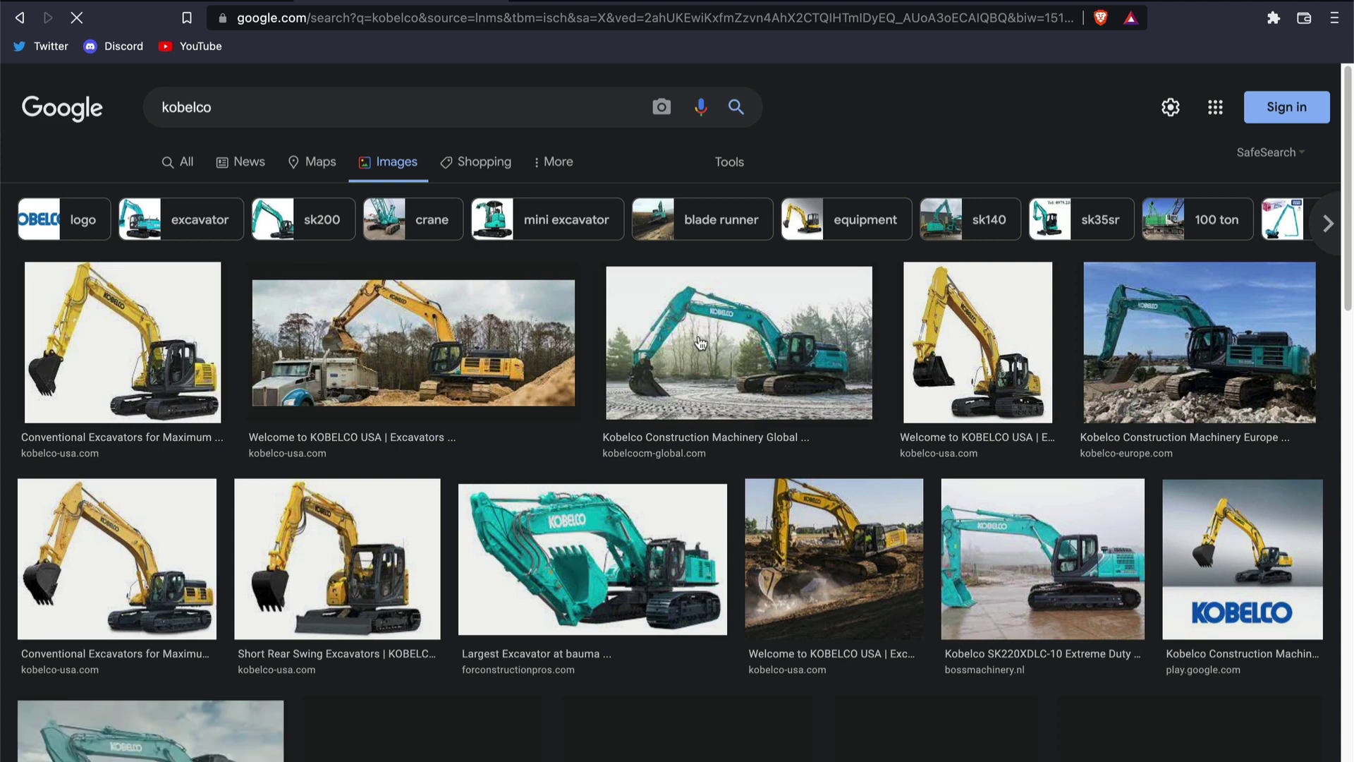
- Preview the Kobelco Construction Machinery Global image and the Kobelco SK220XDLC-10 excavator image
left_click(589, 323)
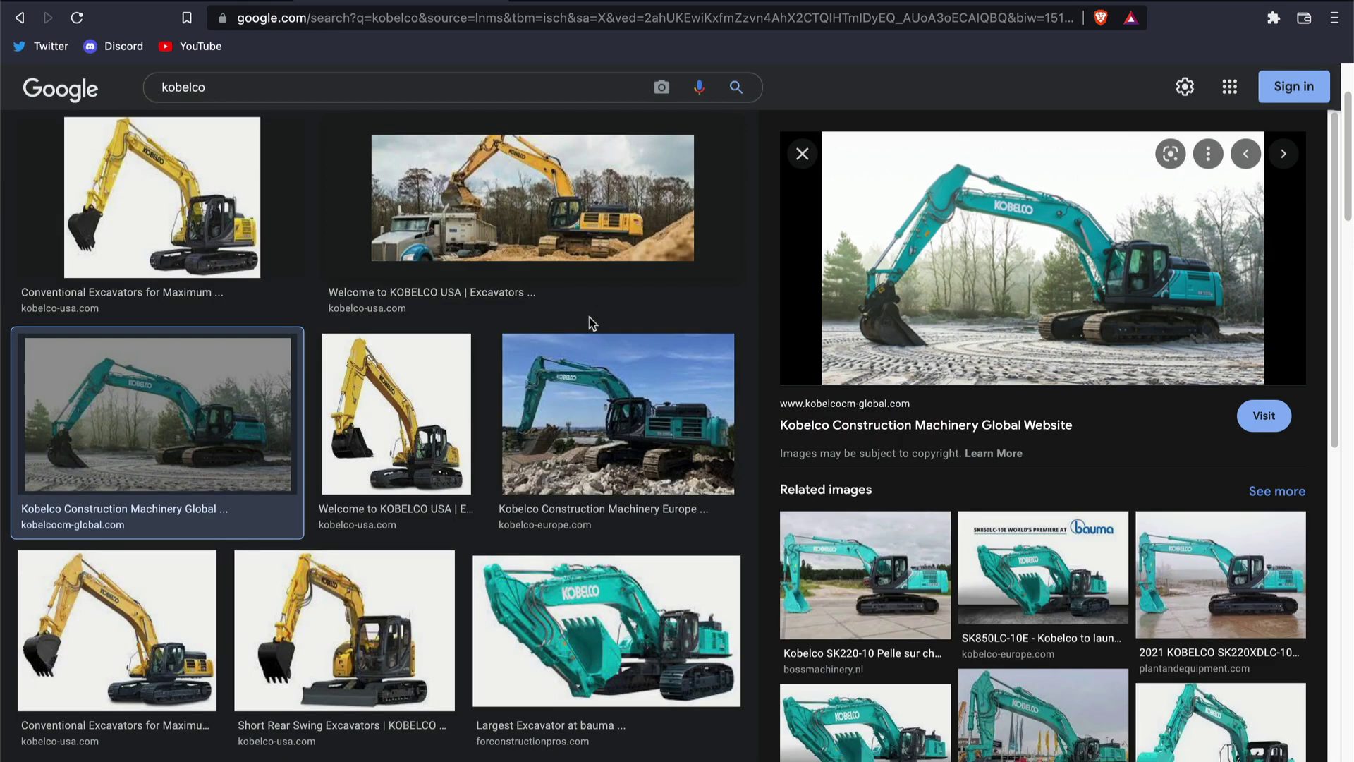
scroll(589, 323, "down", 5)
left_click(402, 492)
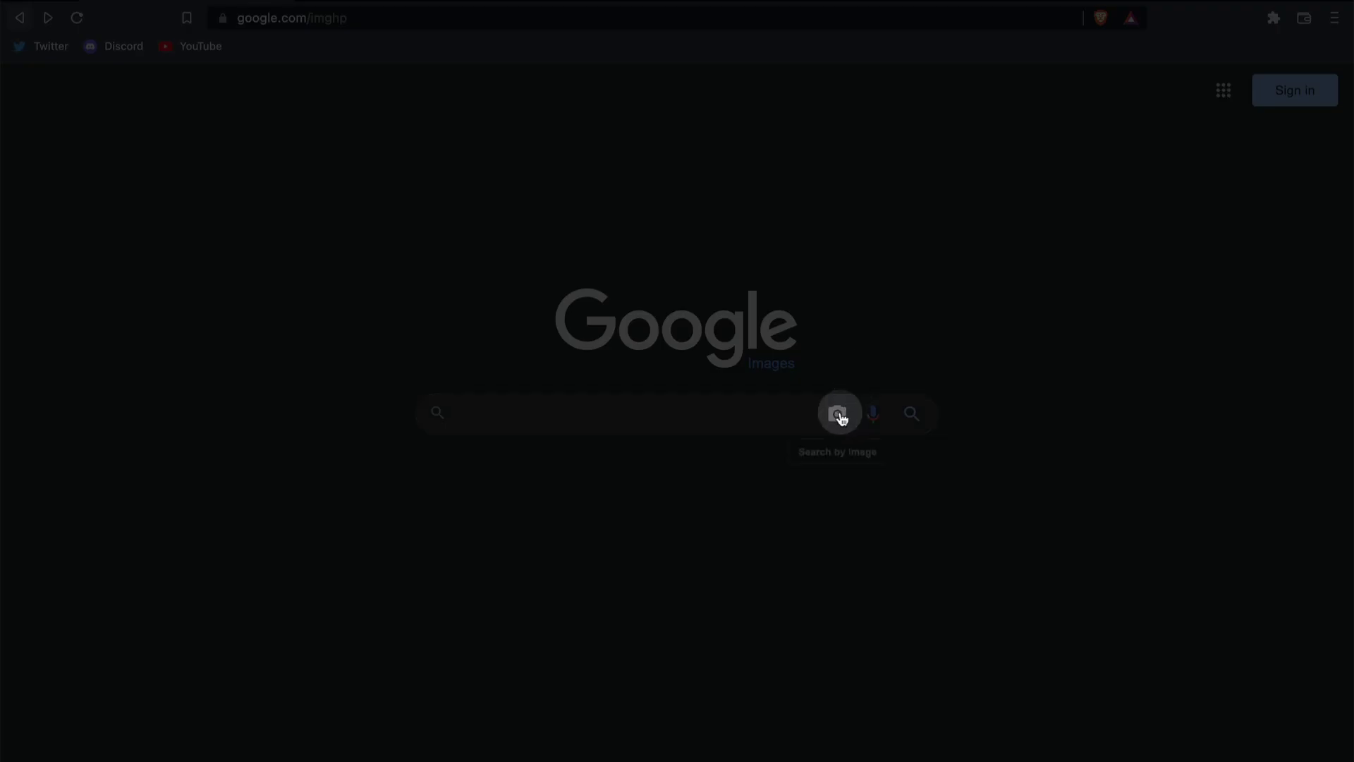
- Add a text box to the Keynote slide containing the text Lllb
left_click(837, 414)
left_click(642, 475)
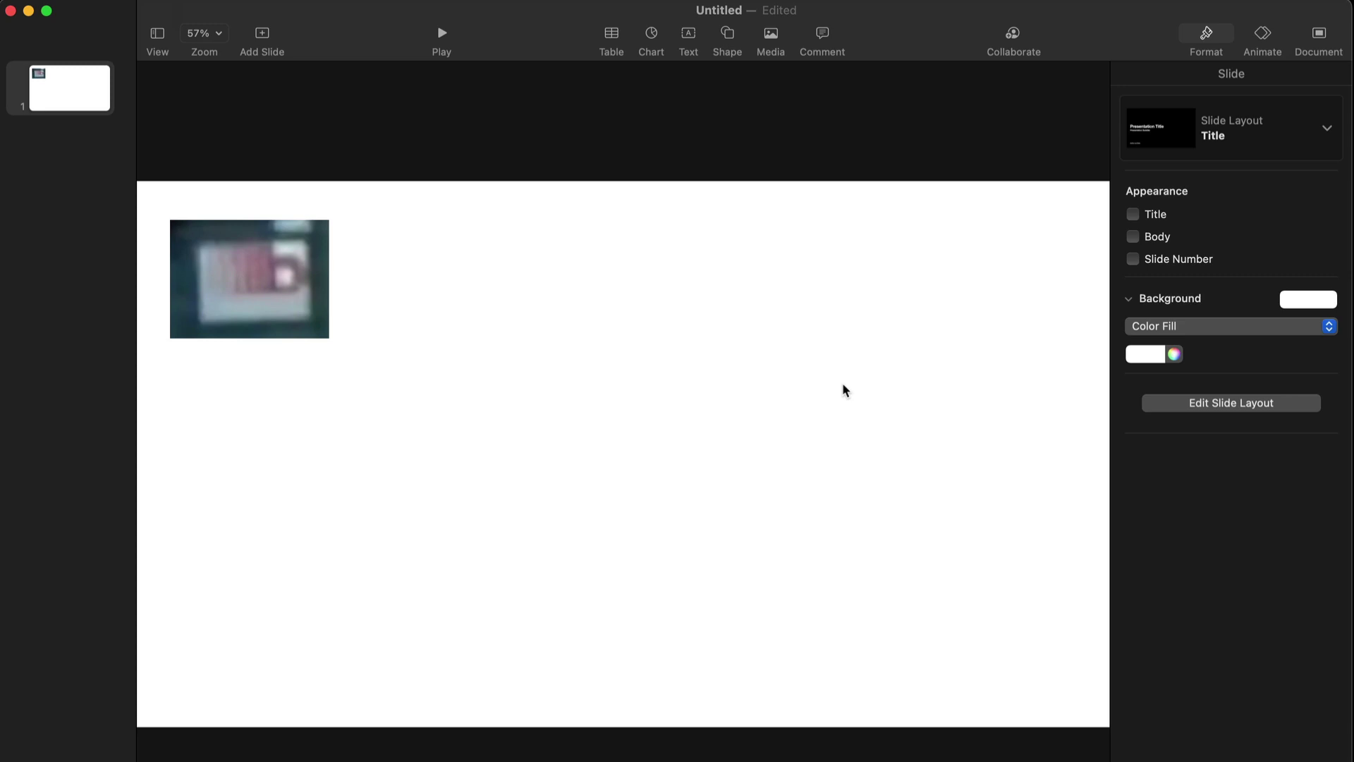
left_click(700, 54)
left_click(623, 456)
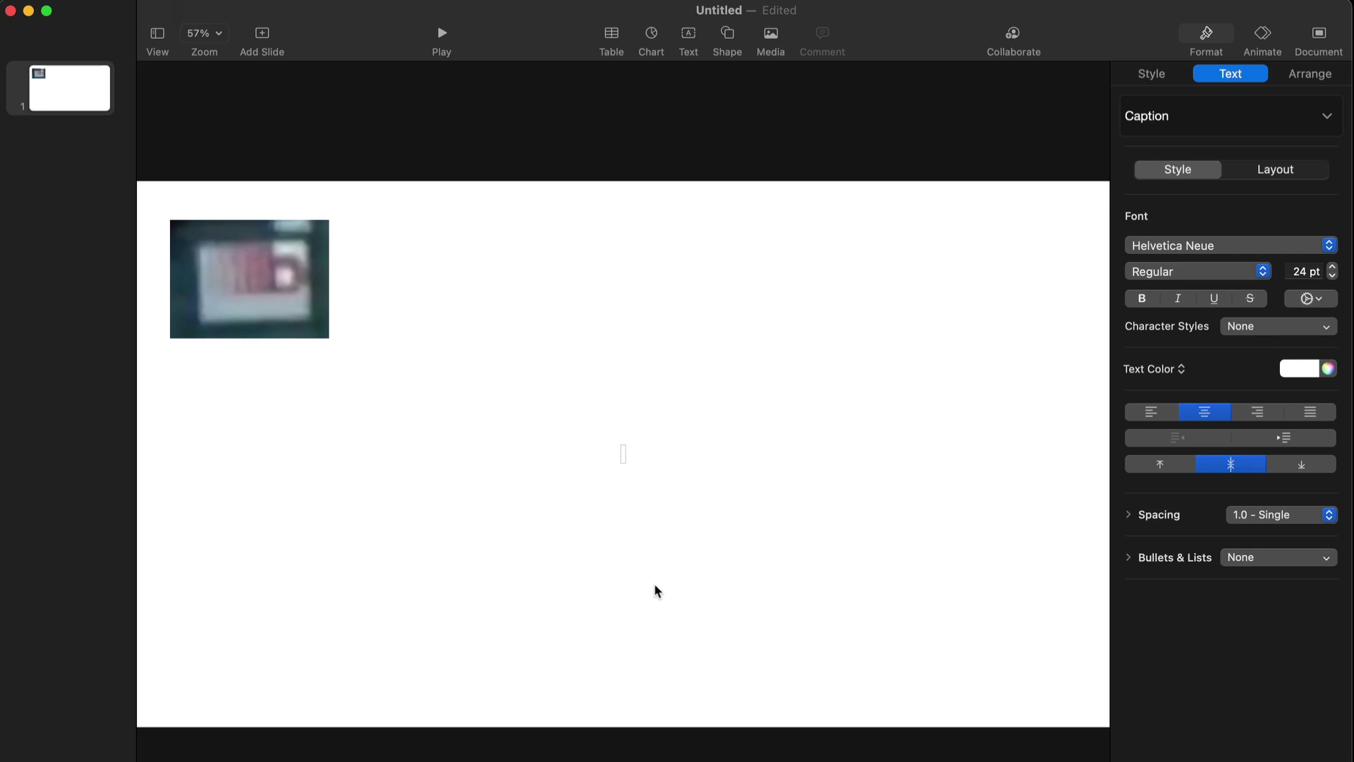
key("Escape")
type("Lllb")
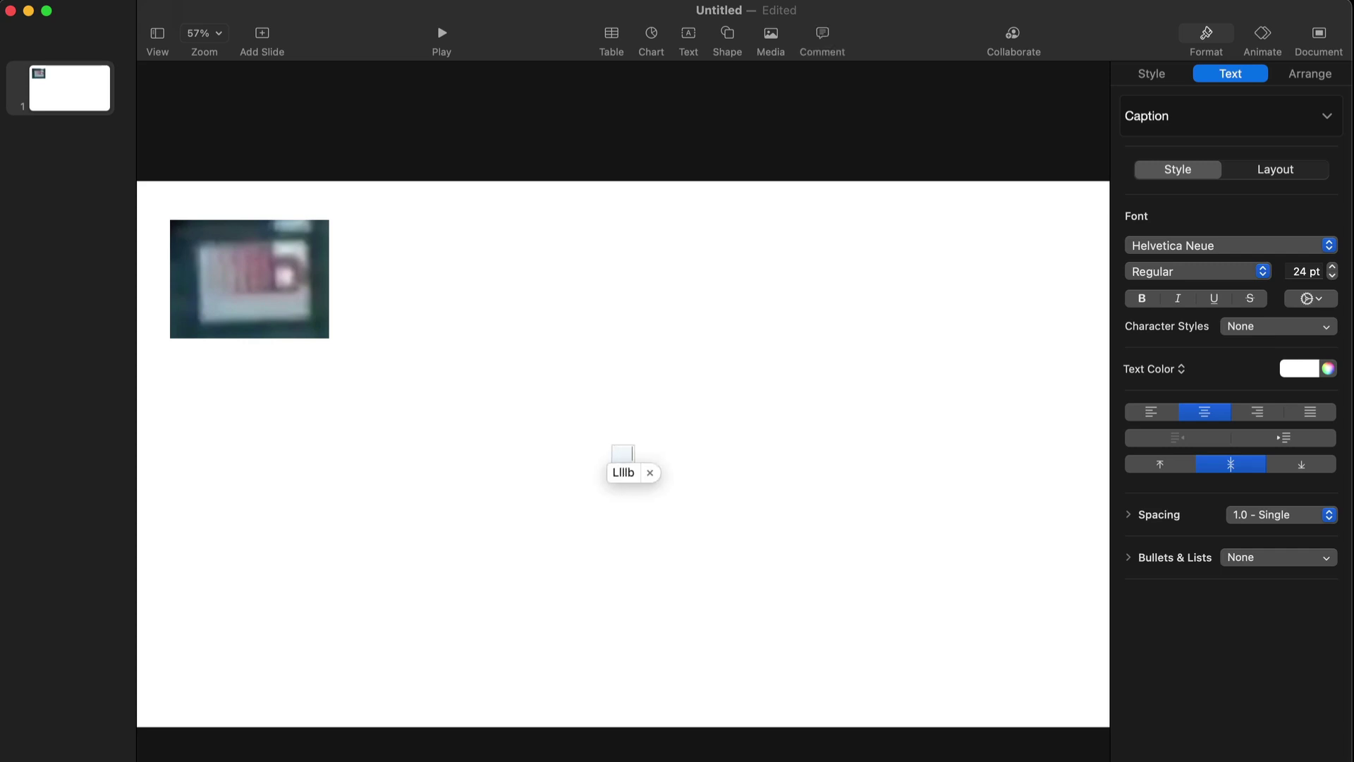
- Format the Lllb text as 150 pt, dark red and bold
key("super+a")
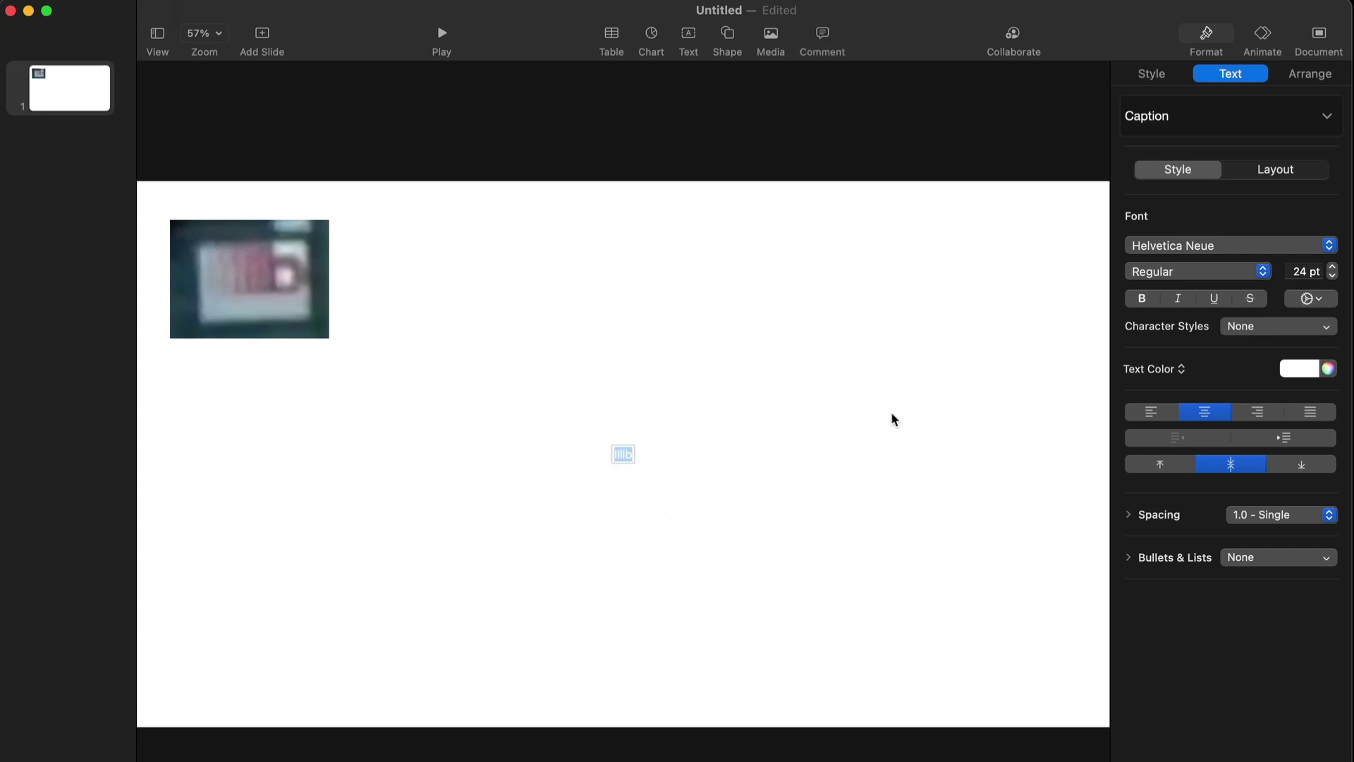
left_click(1309, 271)
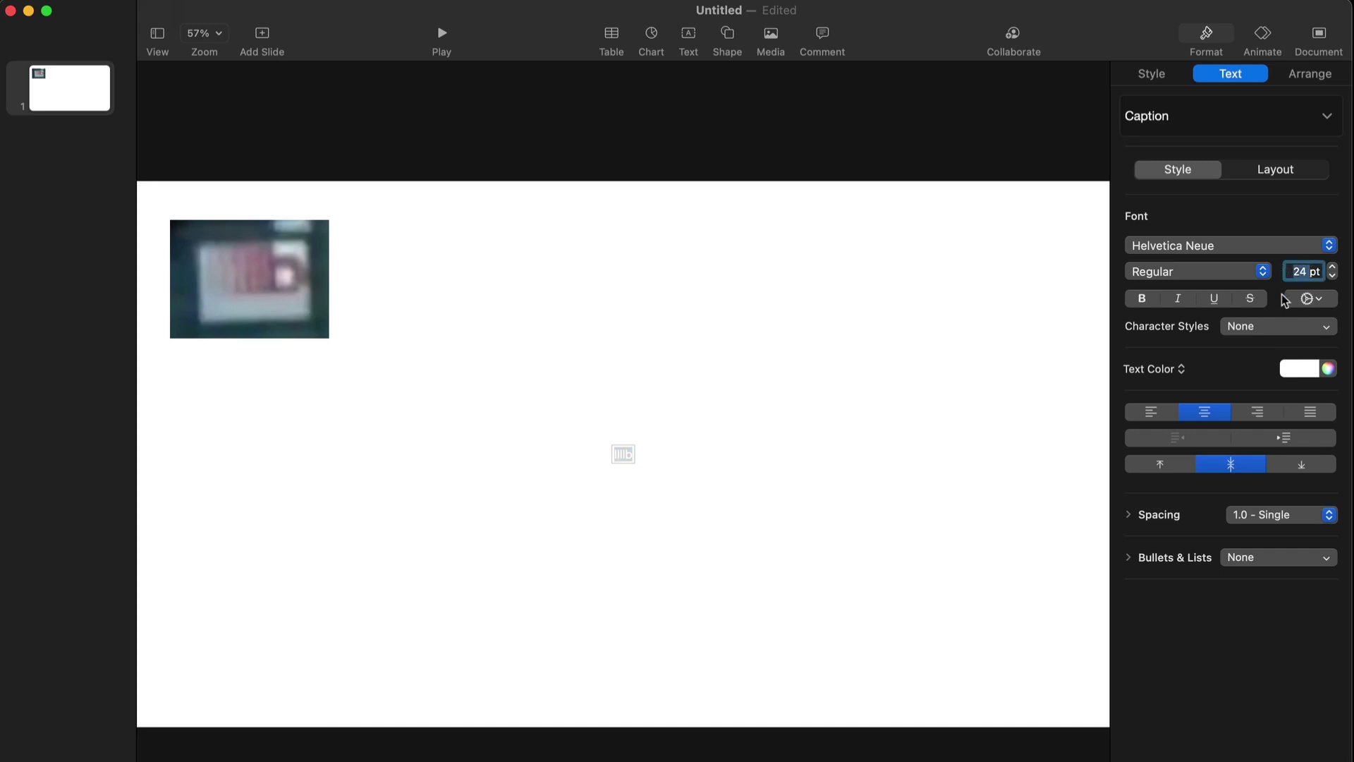
type("150")
key("Return")
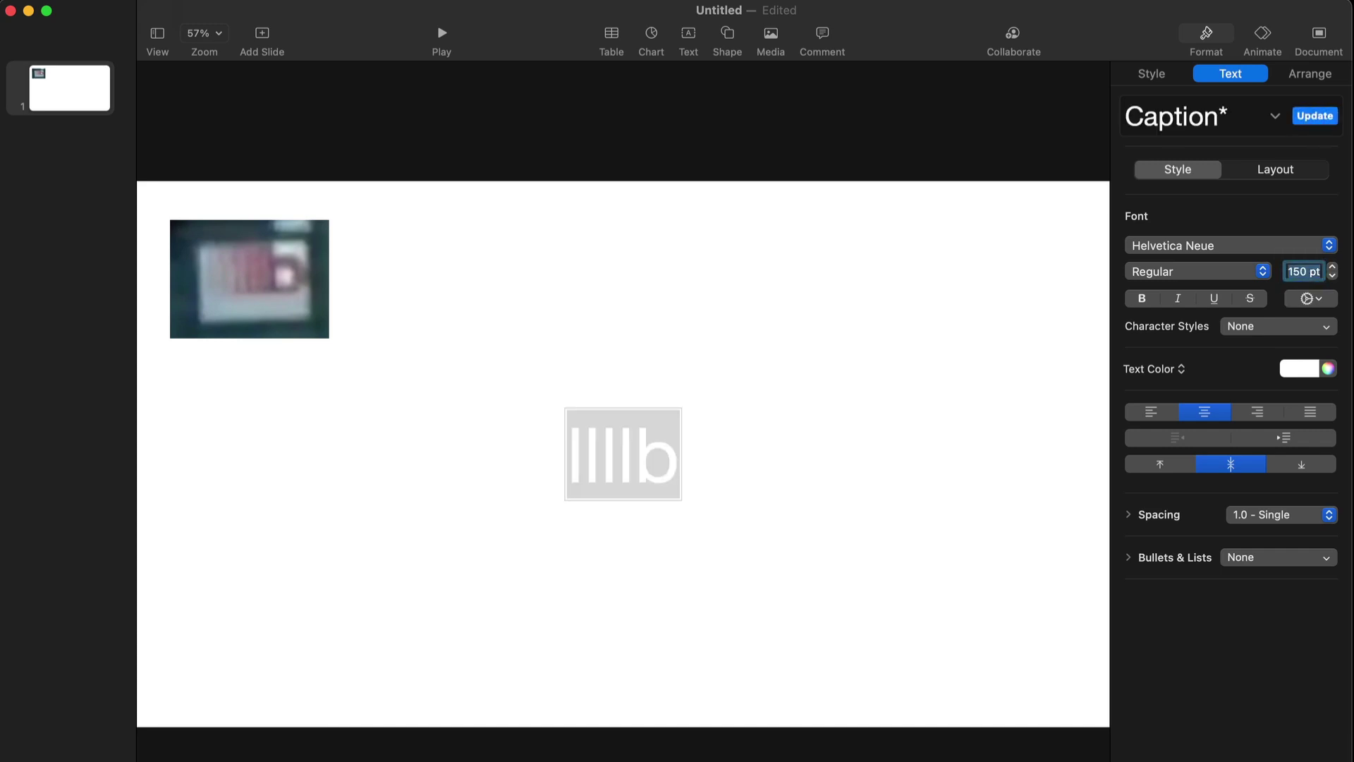
left_click(1300, 368)
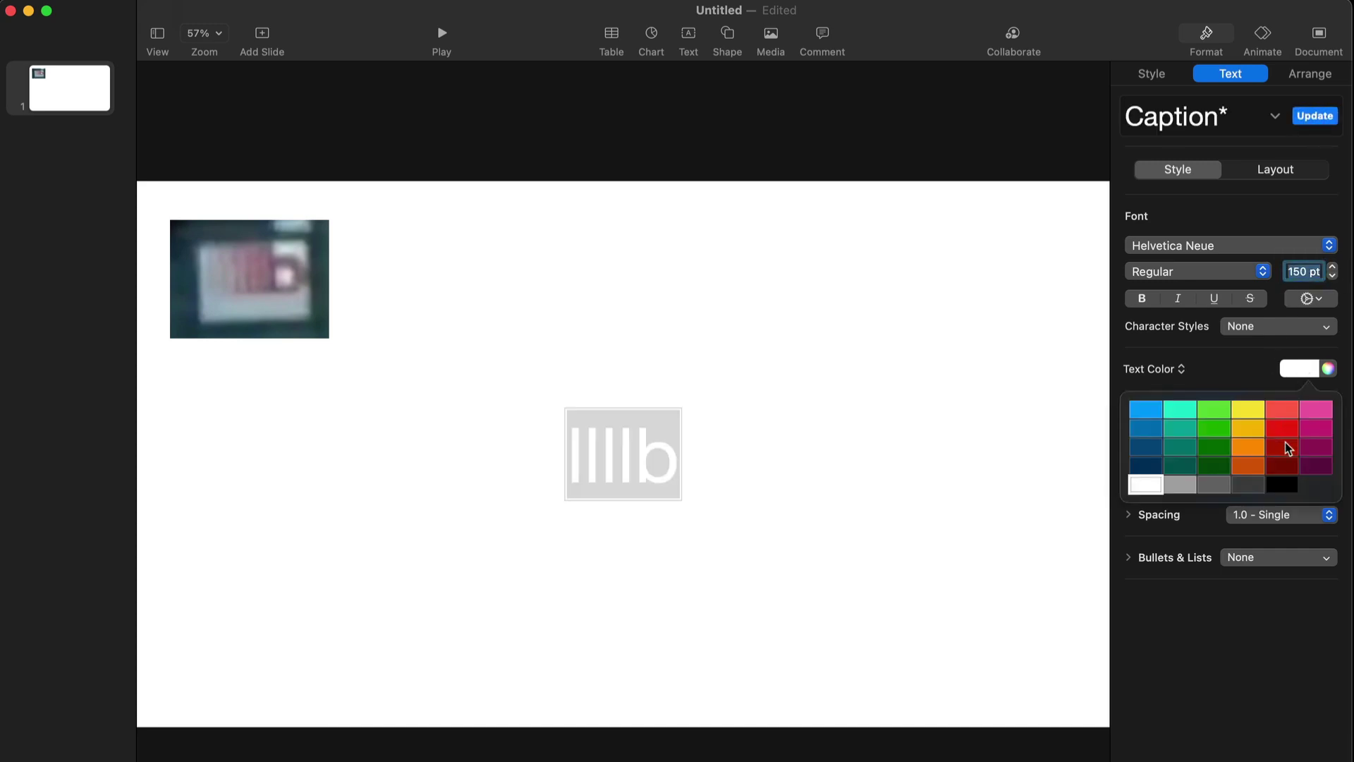
left_click(1285, 443)
left_click(1142, 299)
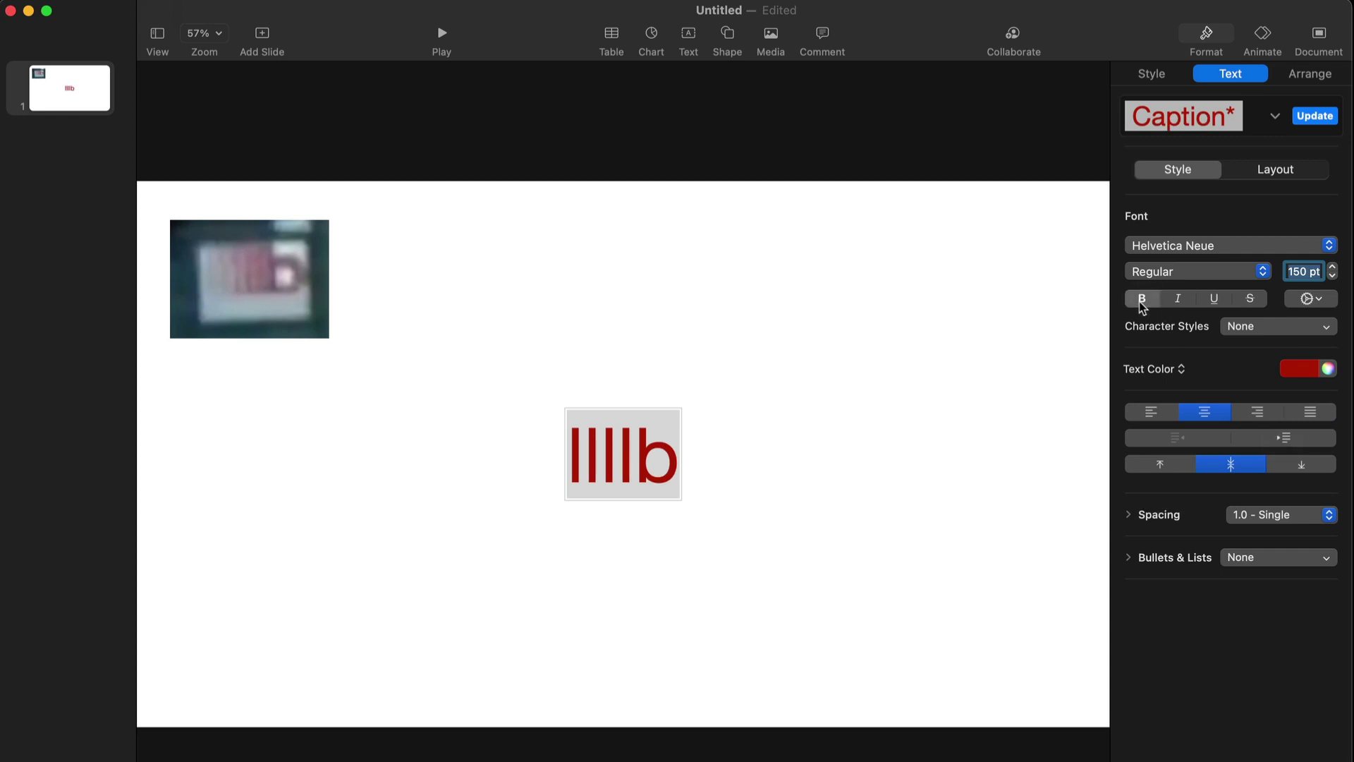
- Set the Lllb text's character spacing to -8% and deselect the text box
left_click(1312, 298)
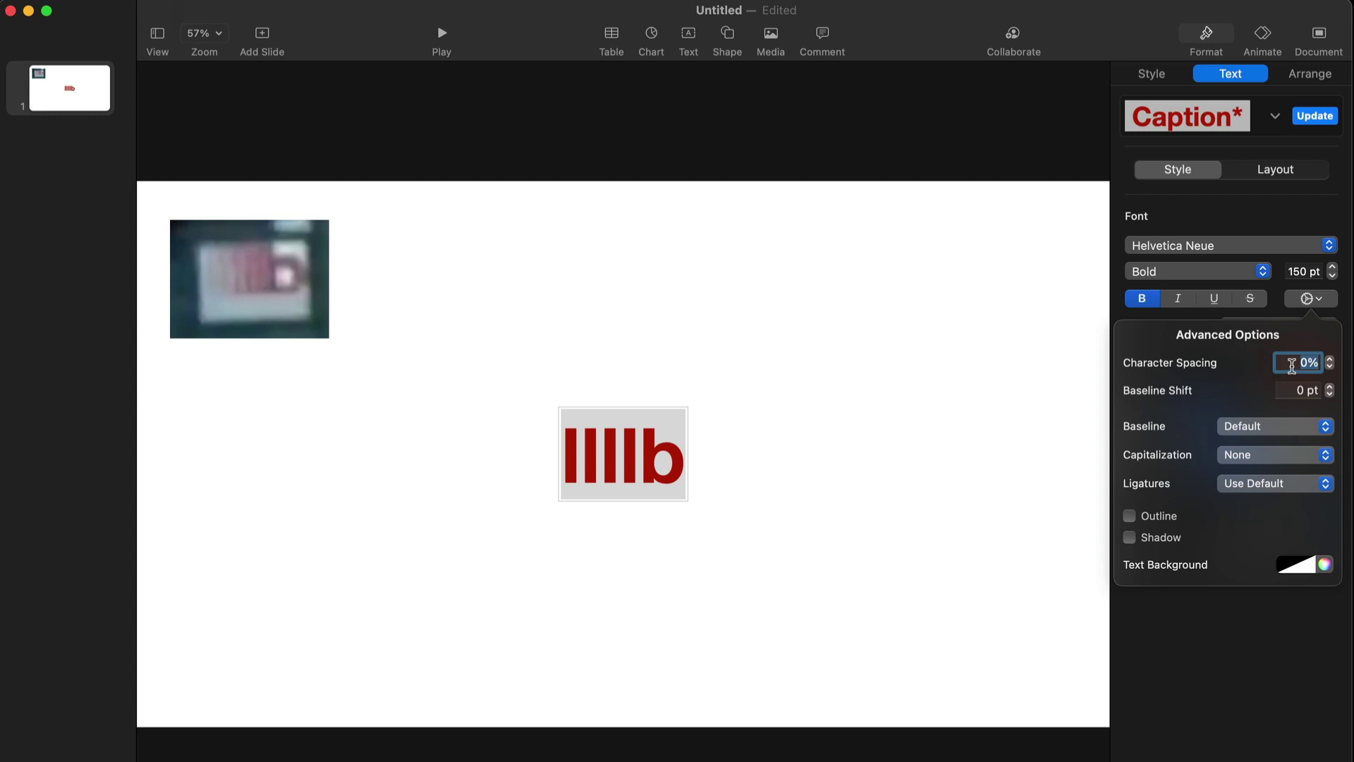
type("-8")
key("Tab")
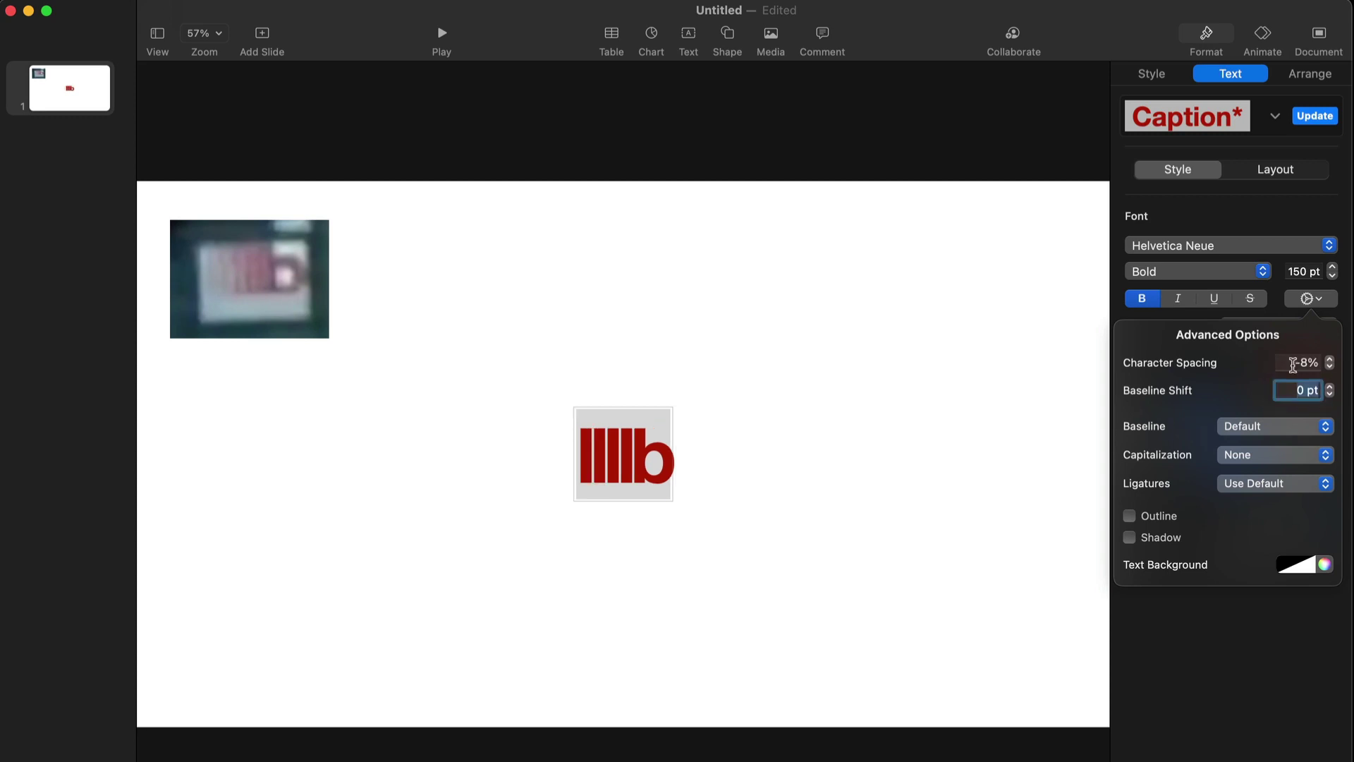
left_click(863, 497)
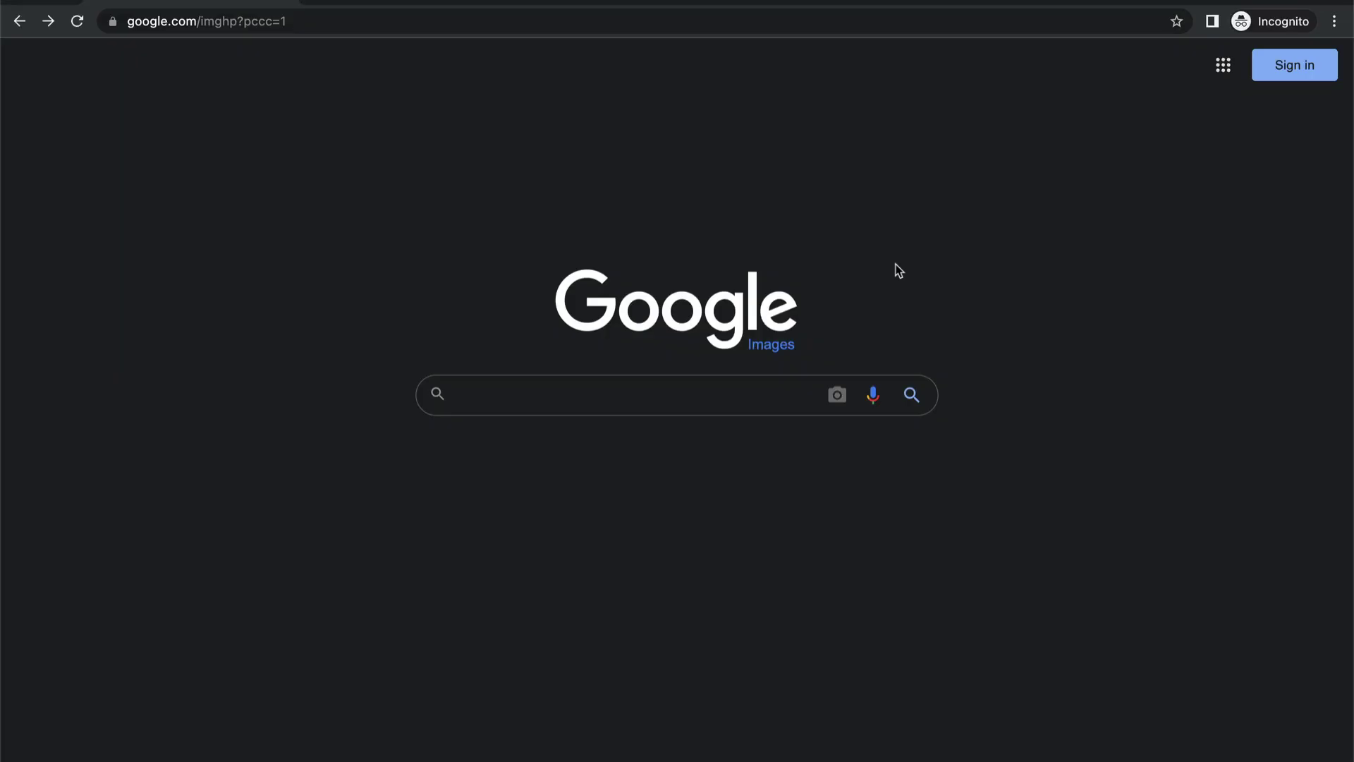
- Reverse-search the new-logo image in Google Images
left_click(836, 393)
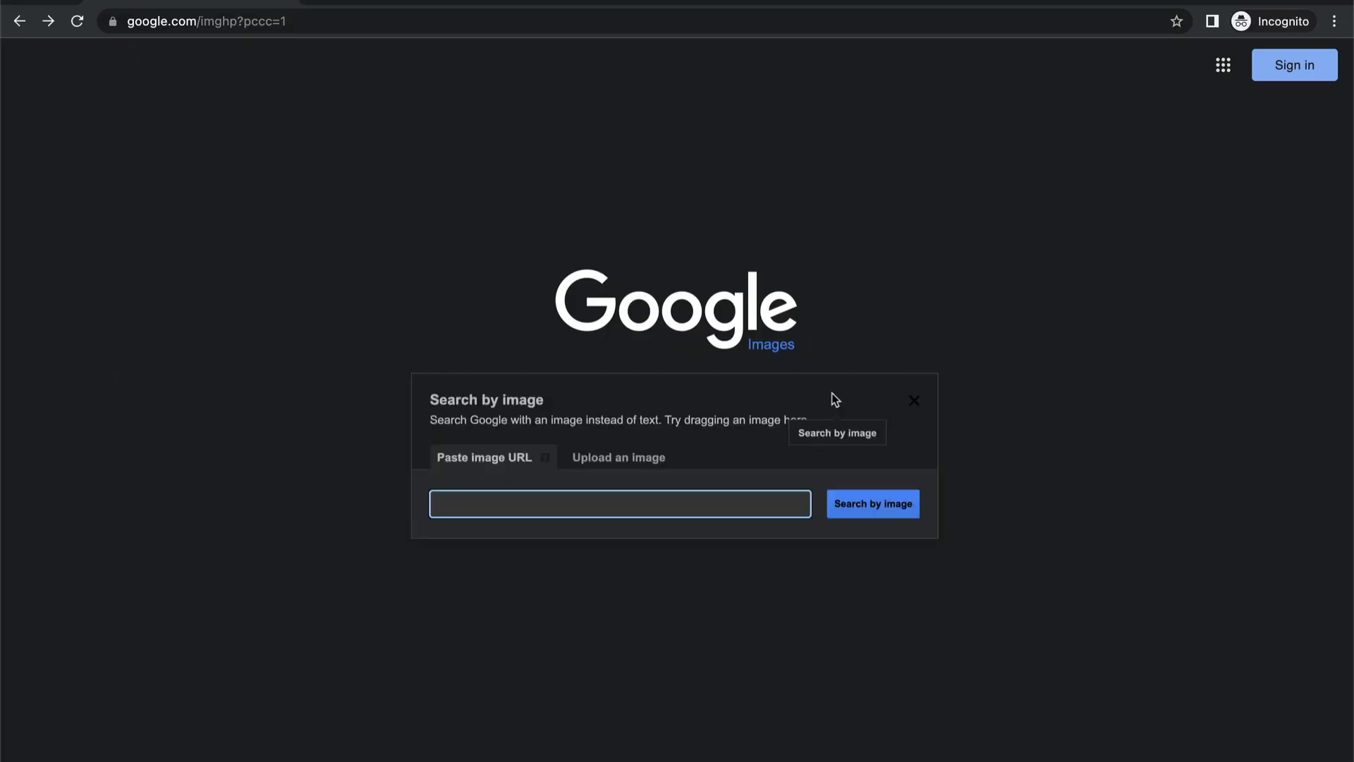
left_click(638, 458)
left_click(468, 503)
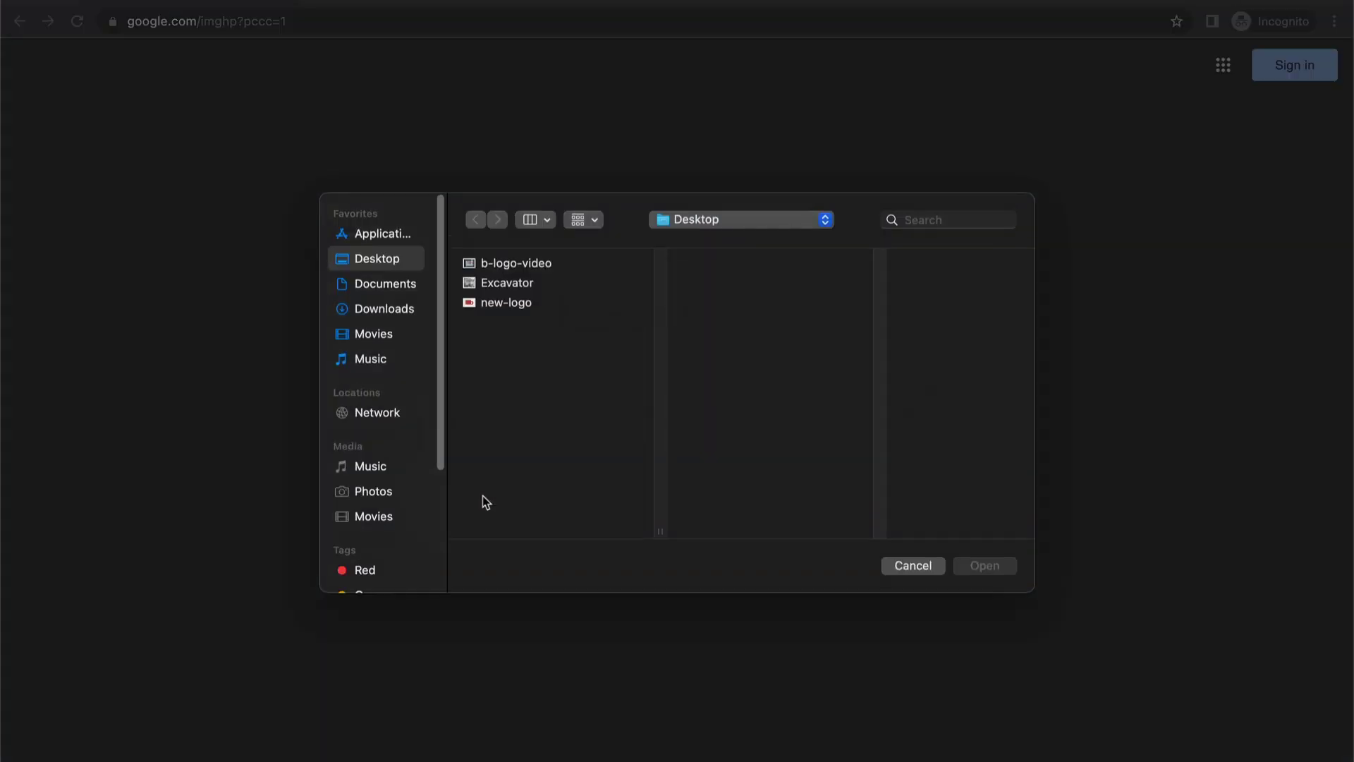
left_click(506, 301)
left_click(982, 568)
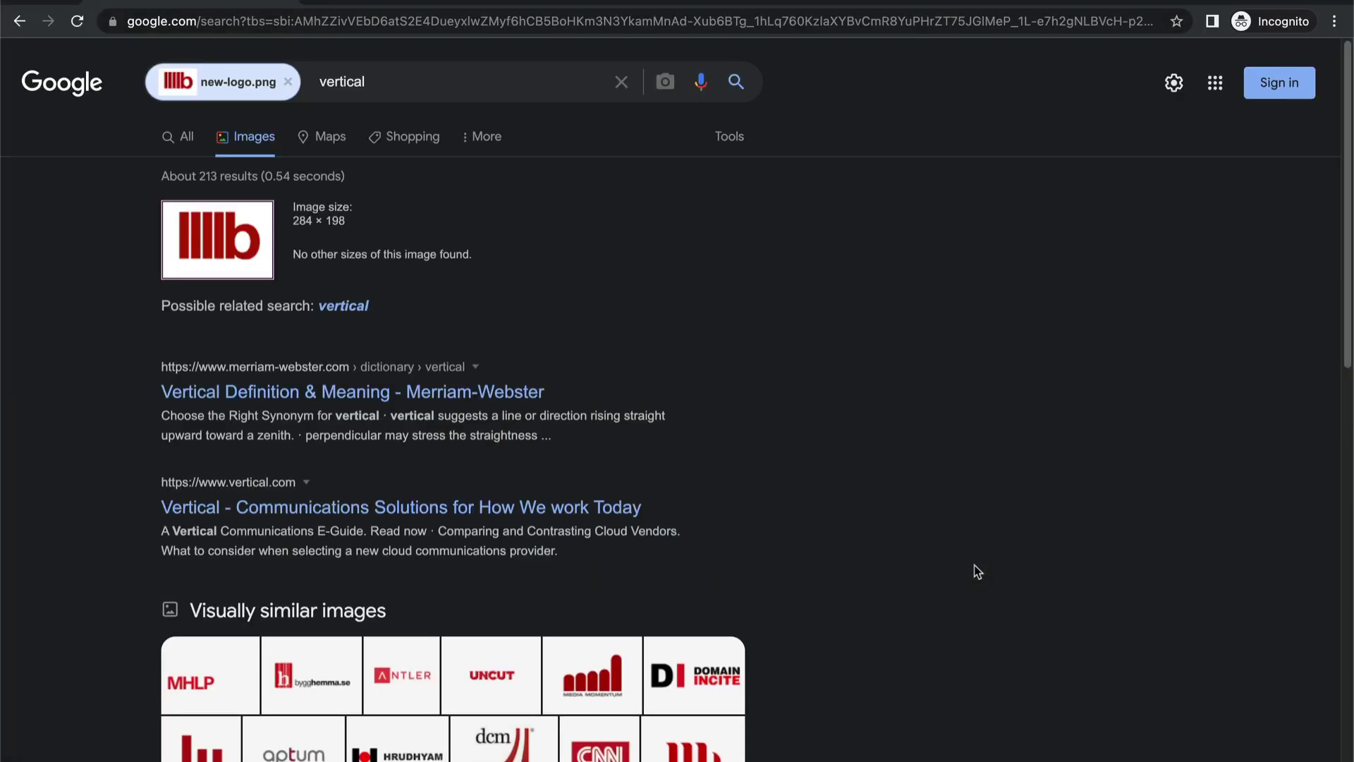
- Open the full set of visually similar logo images and scroll through them
scroll(851, 393, "down", 5)
left_click(255, 289)
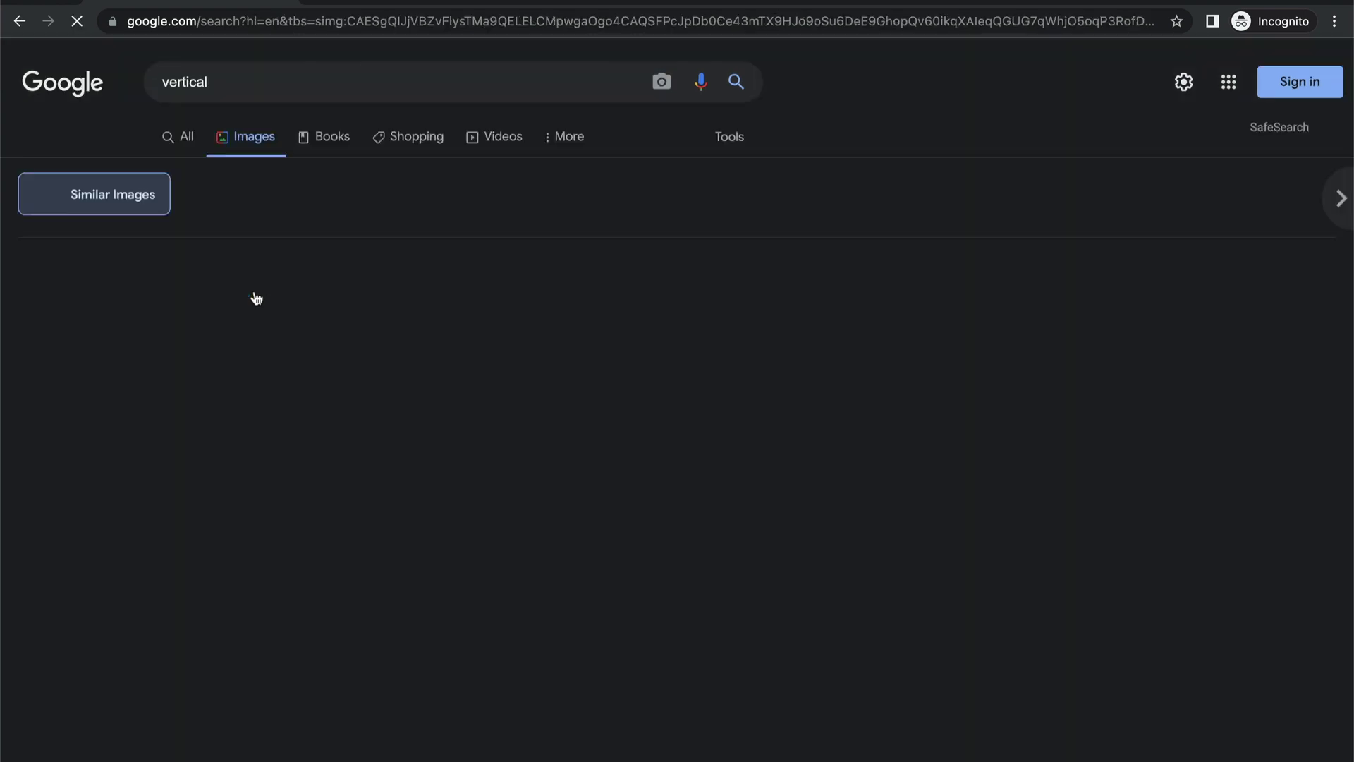
scroll(462, 285, "down", 5)
scroll(505, 360, "down", 7)
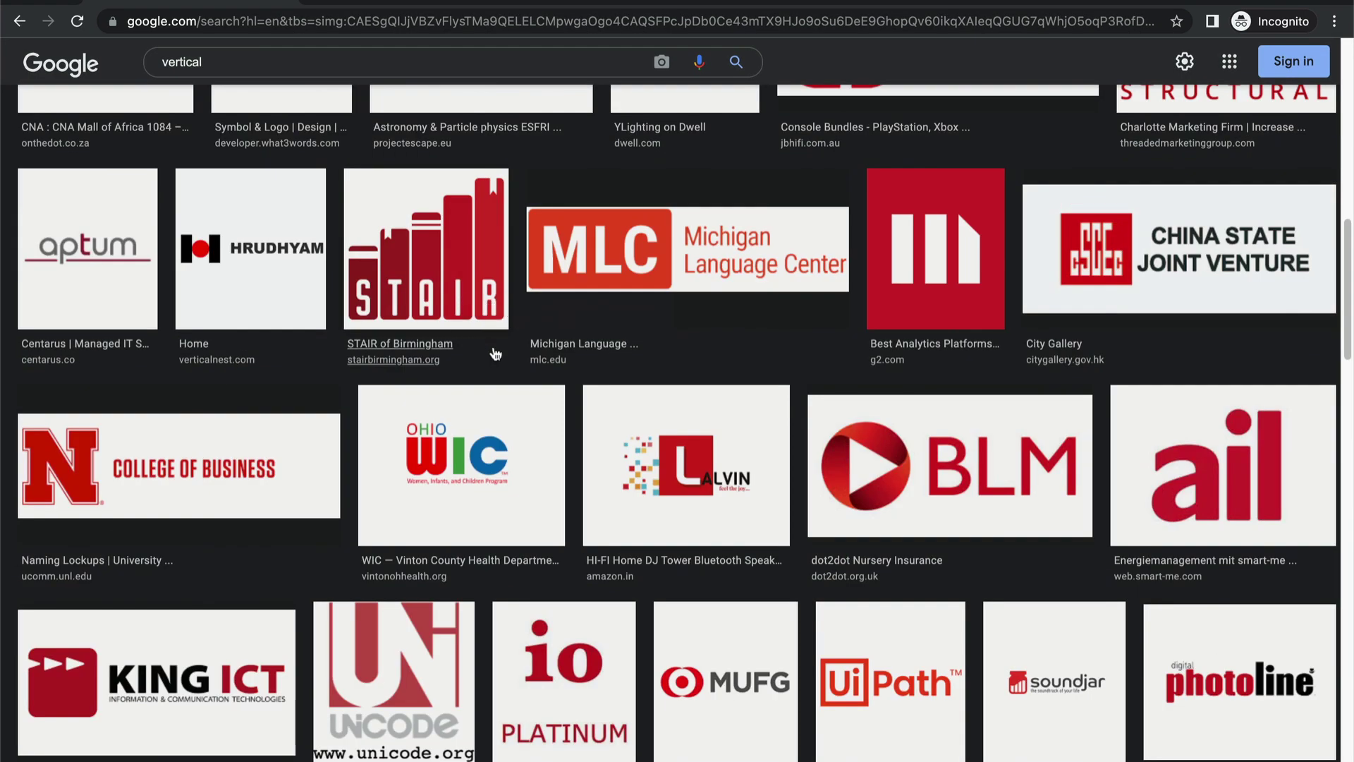
scroll(593, 408, "down", 8)
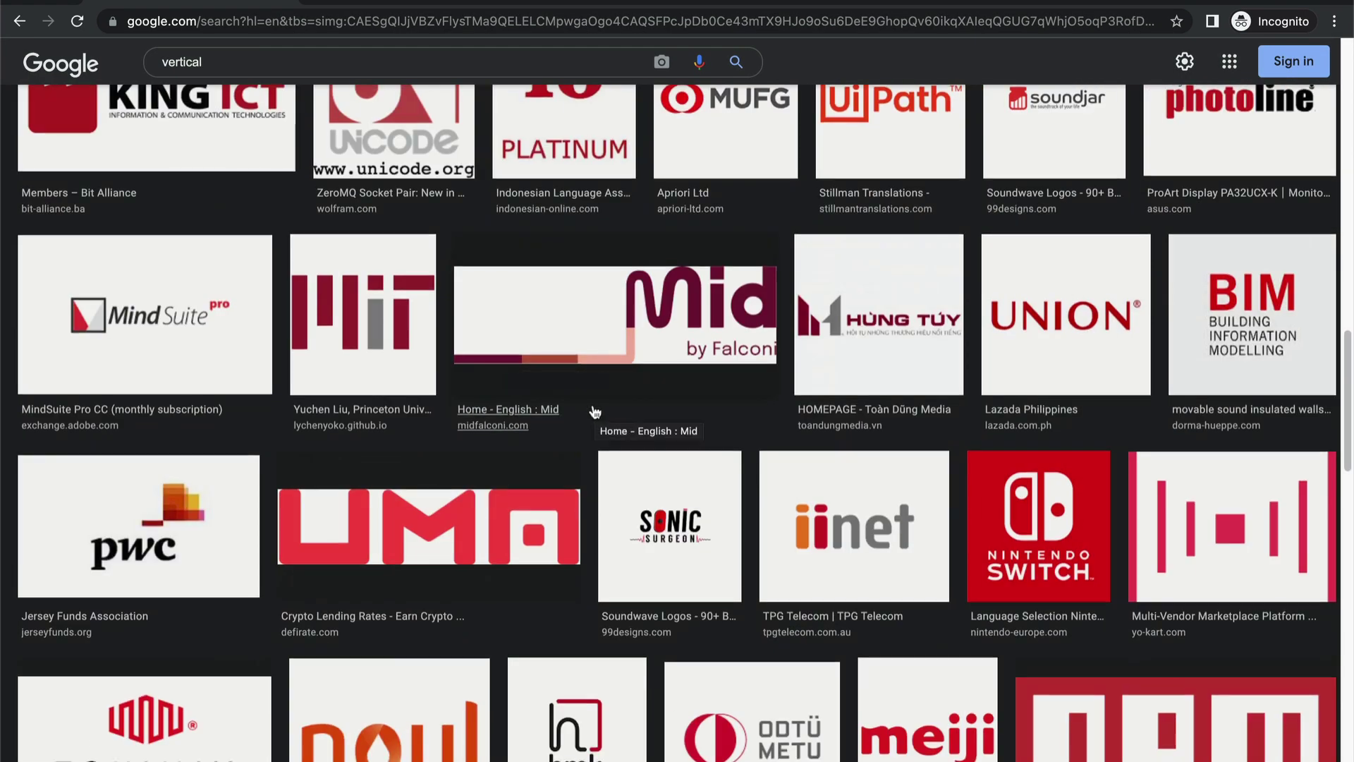
scroll(585, 416, "down", 8)
scroll(574, 421, "down", 8)
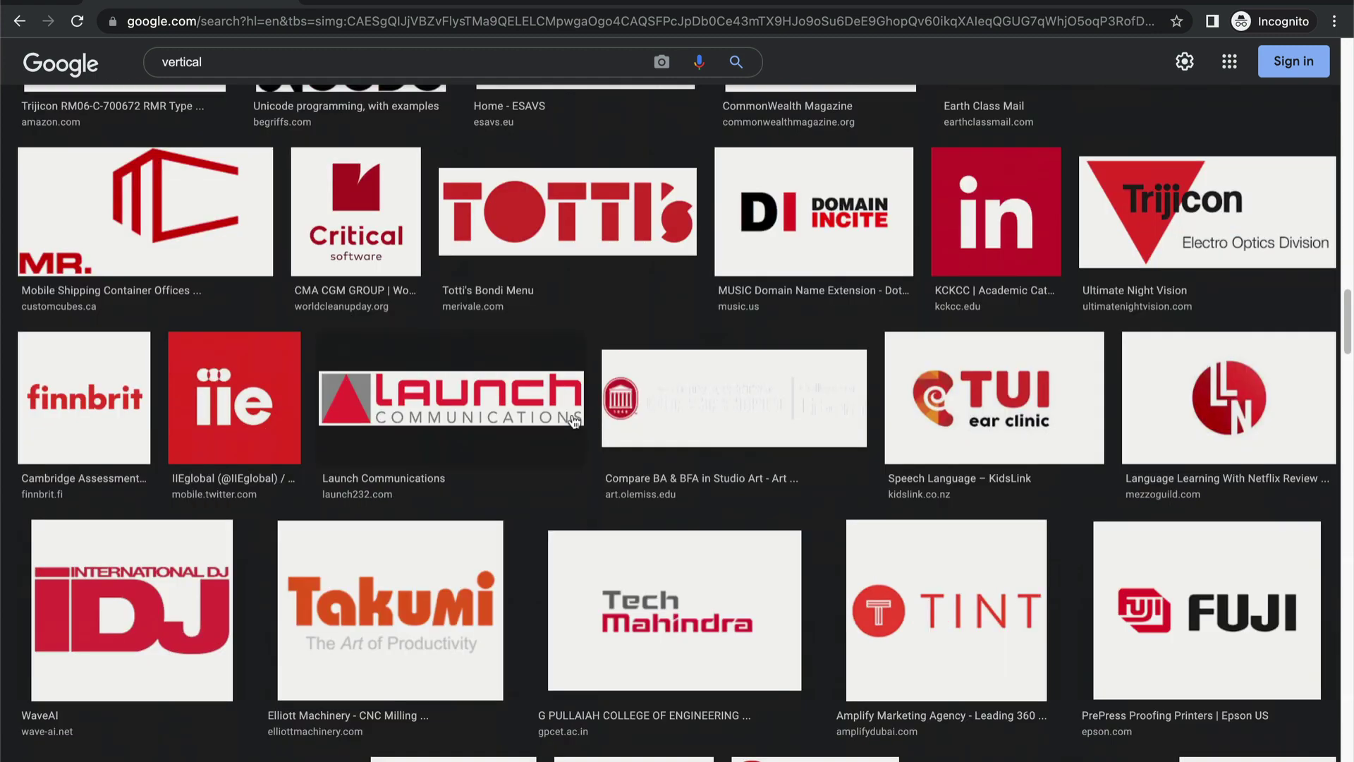
scroll(574, 421, "down", 8)
- Upload the new-logo image to Bing Visual Search
left_click(408, 3)
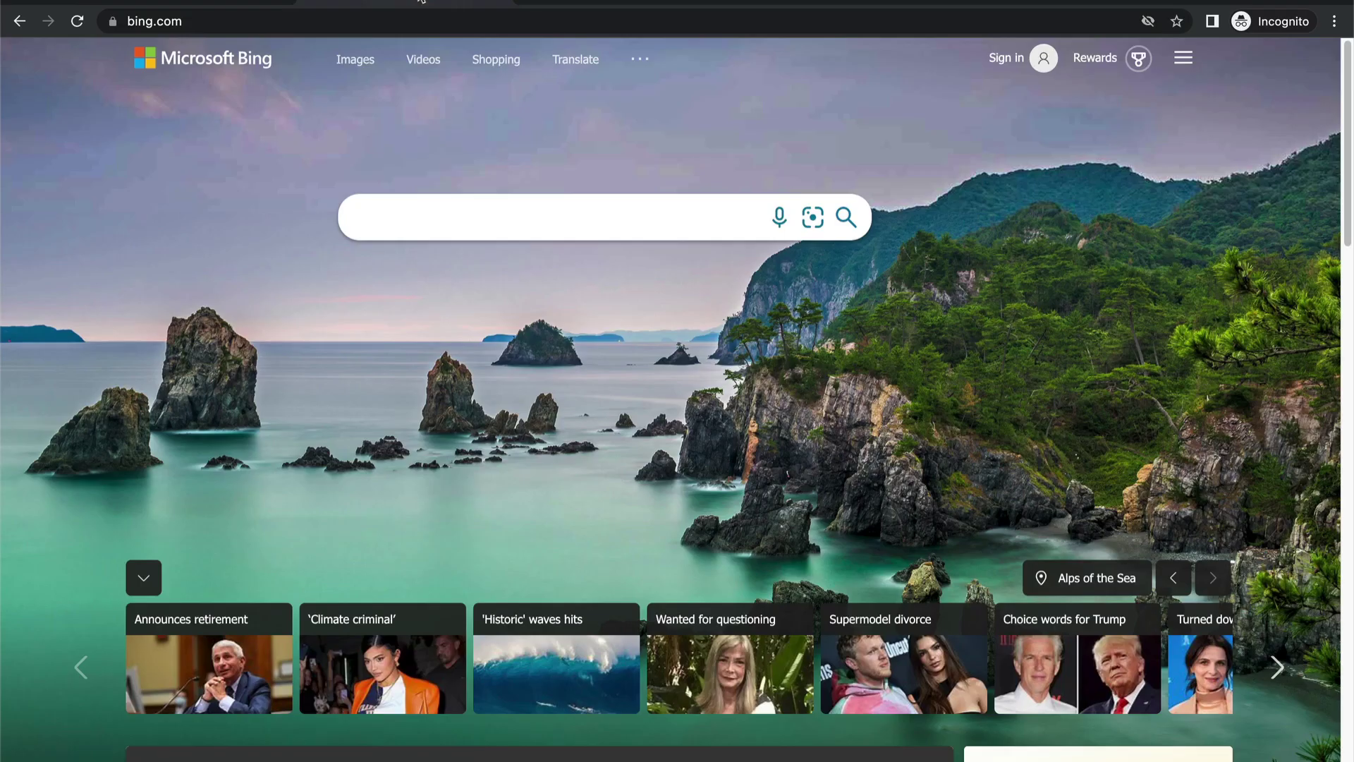
left_click(811, 218)
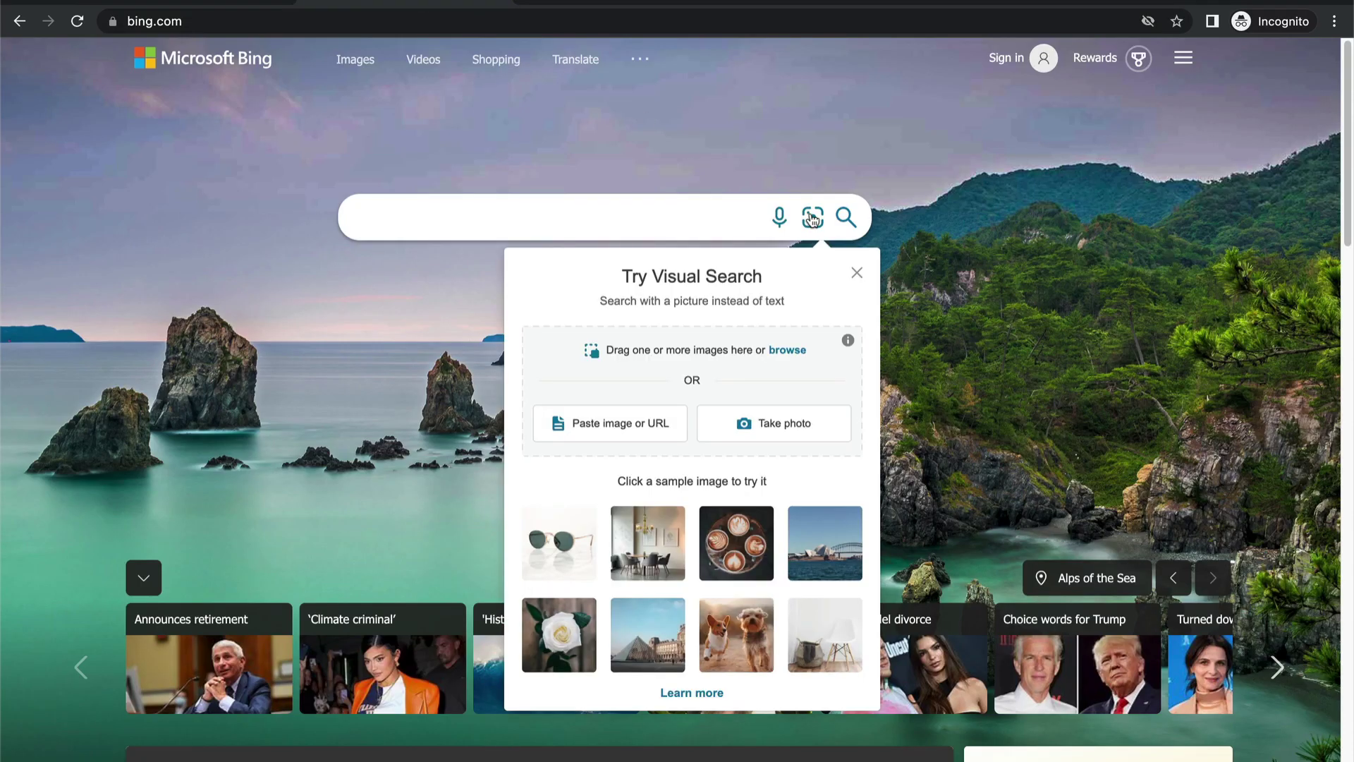
left_click(783, 349)
left_click(519, 309)
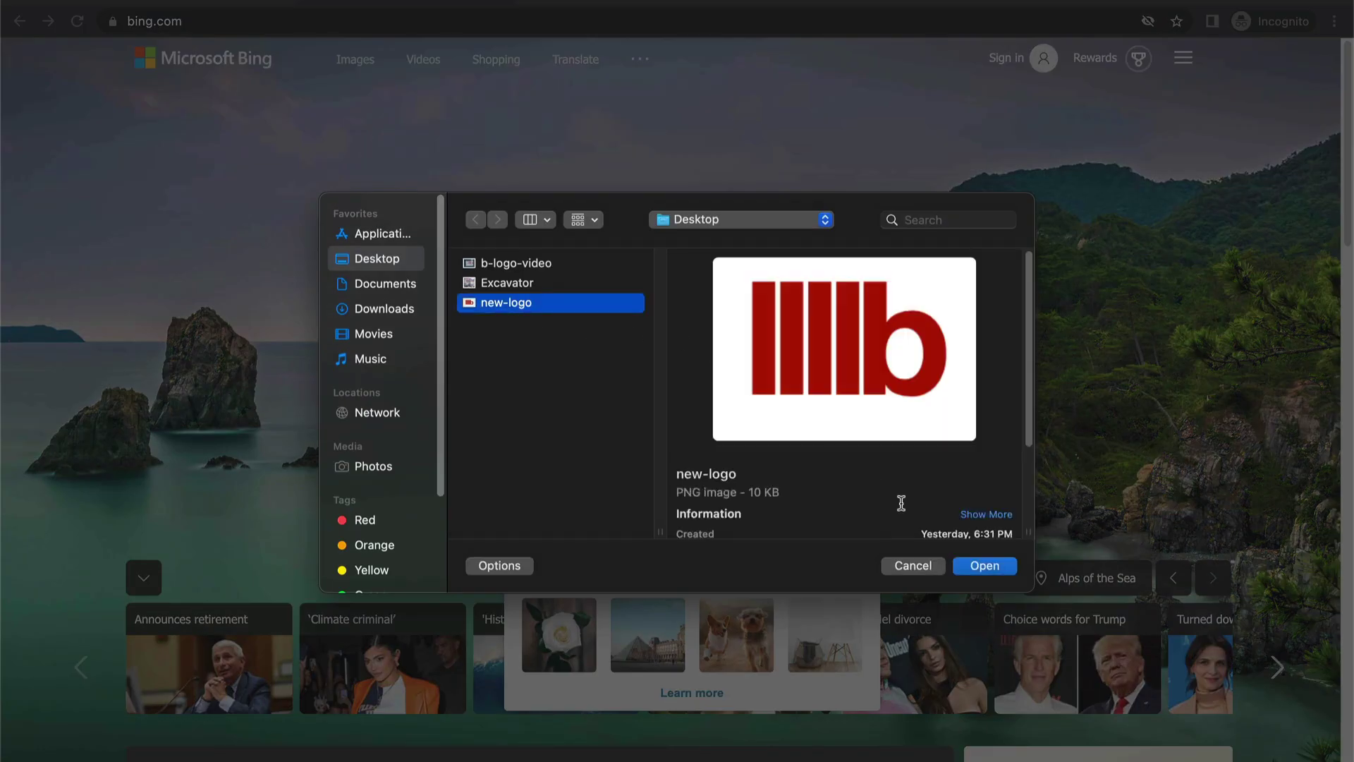
left_click(997, 568)
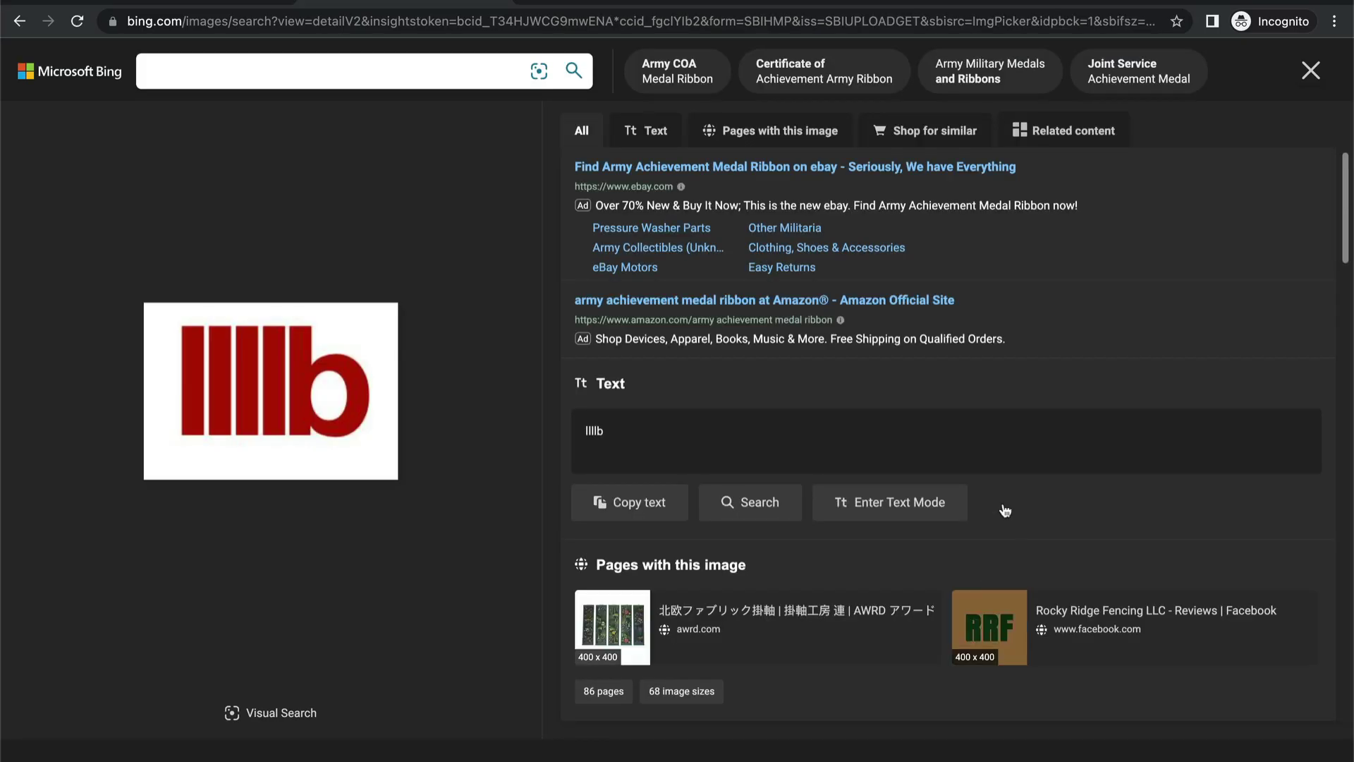
- Open the Umweltverbesserer match, list pages using the image, and open the company's Crunchbase page
scroll(1003, 502, "down", 6)
scroll(776, 437, "down", 2)
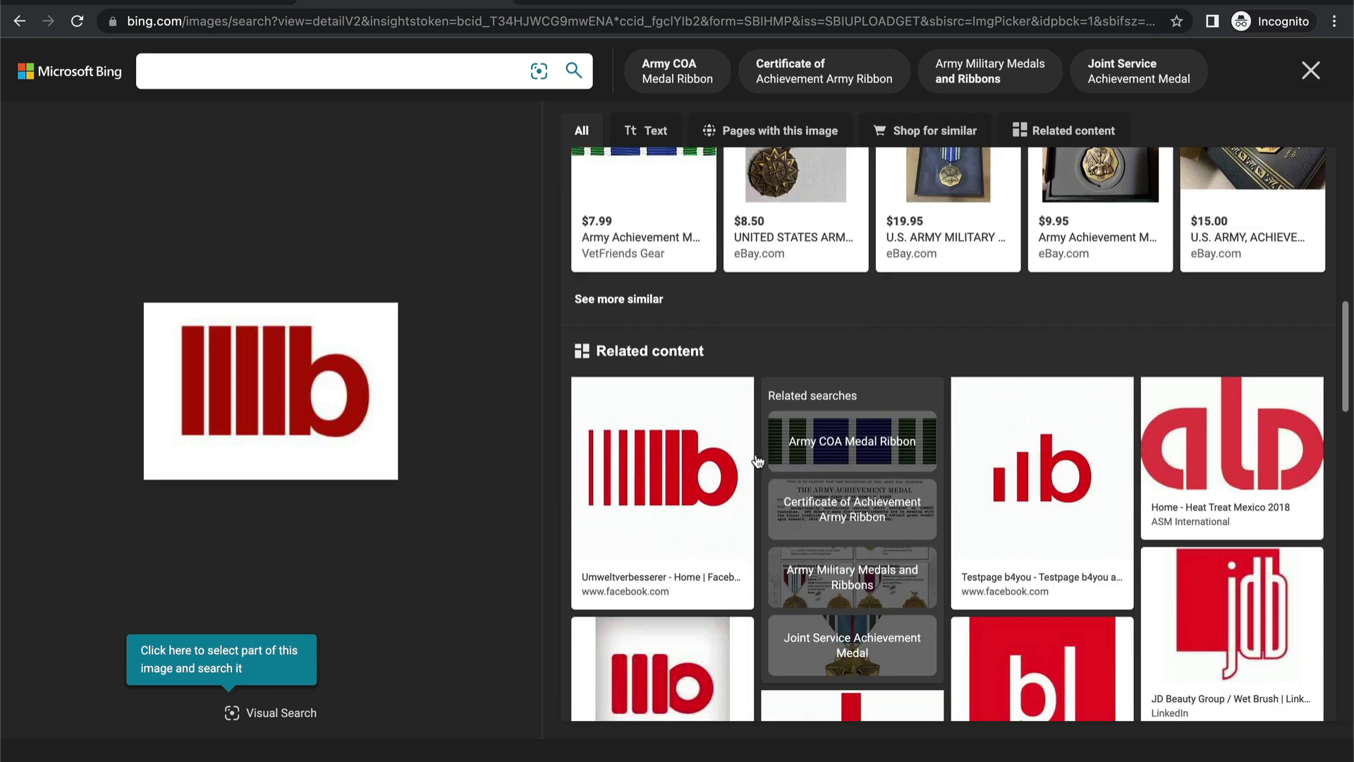
left_click(749, 460)
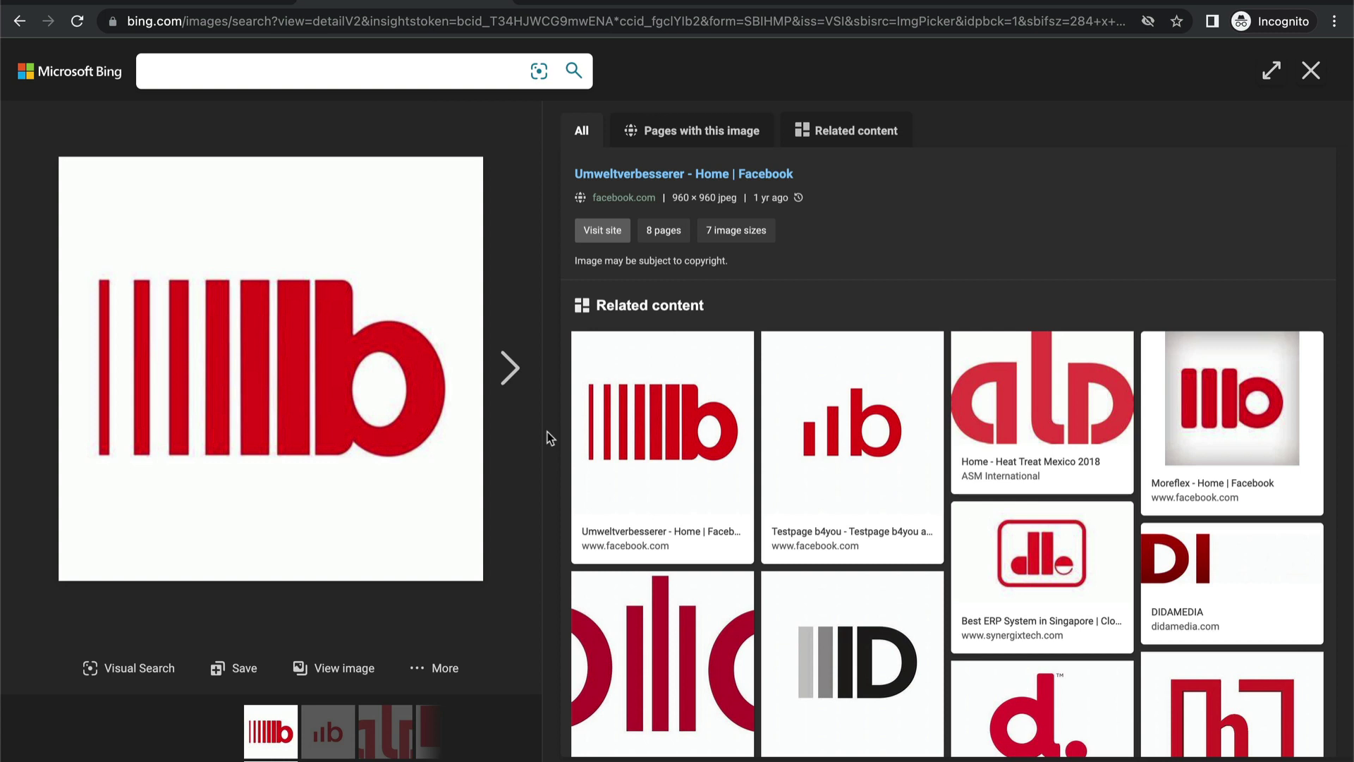
left_click(685, 138)
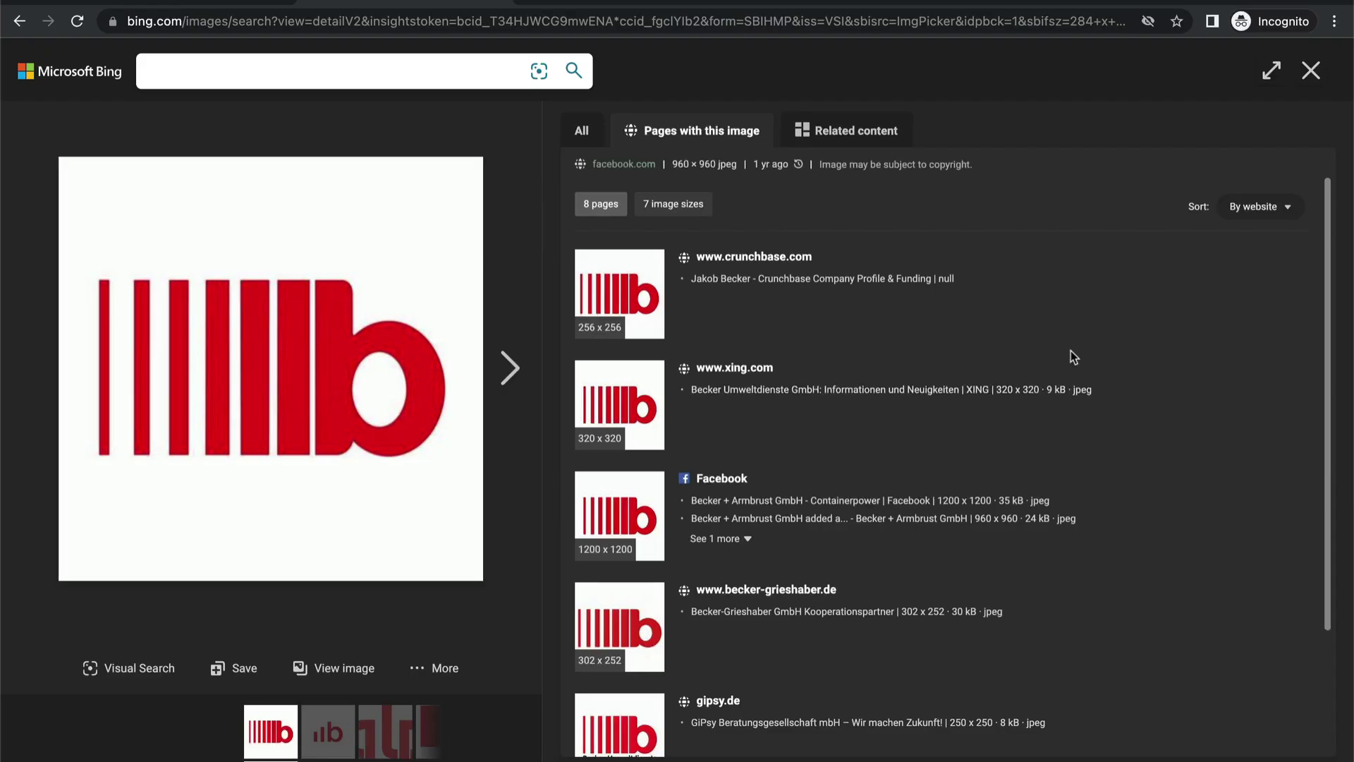
right_click(750, 260)
left_click(998, 311)
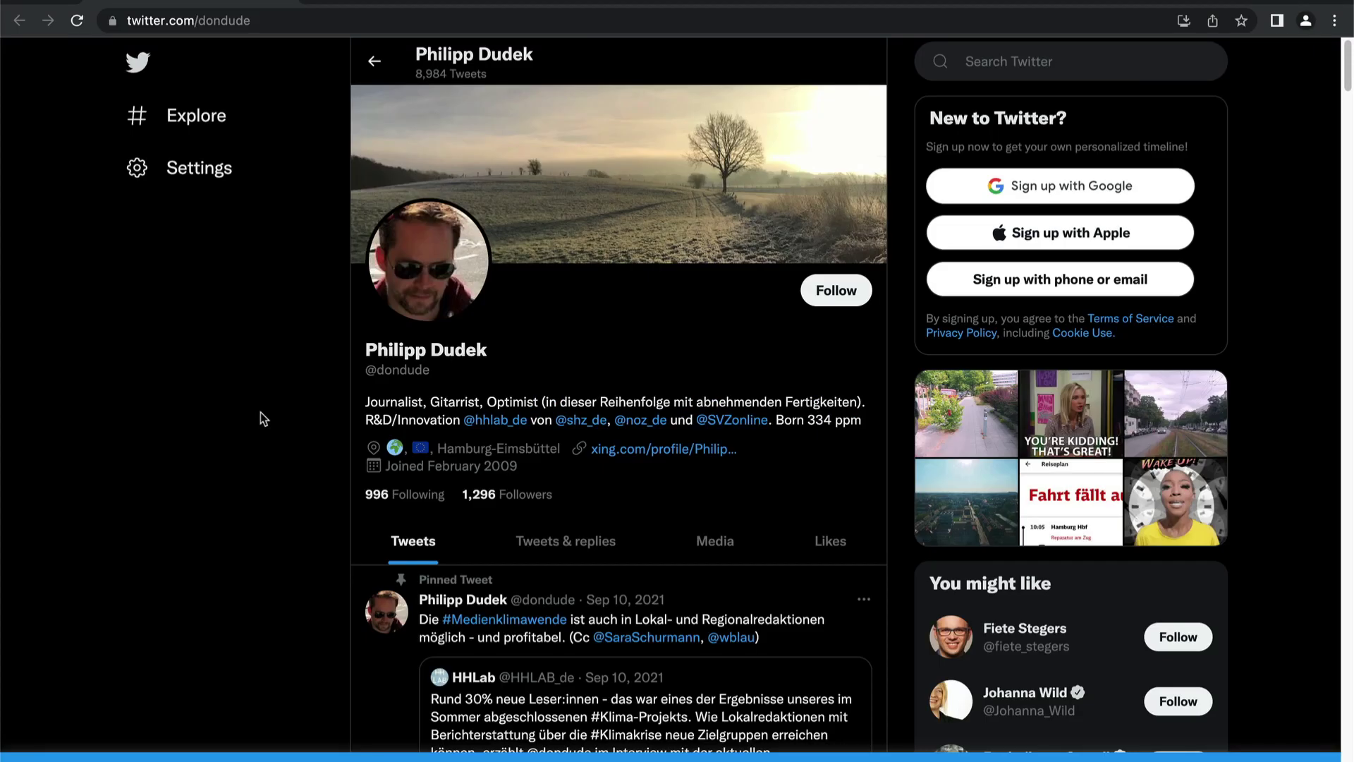
left_click(628, 452)
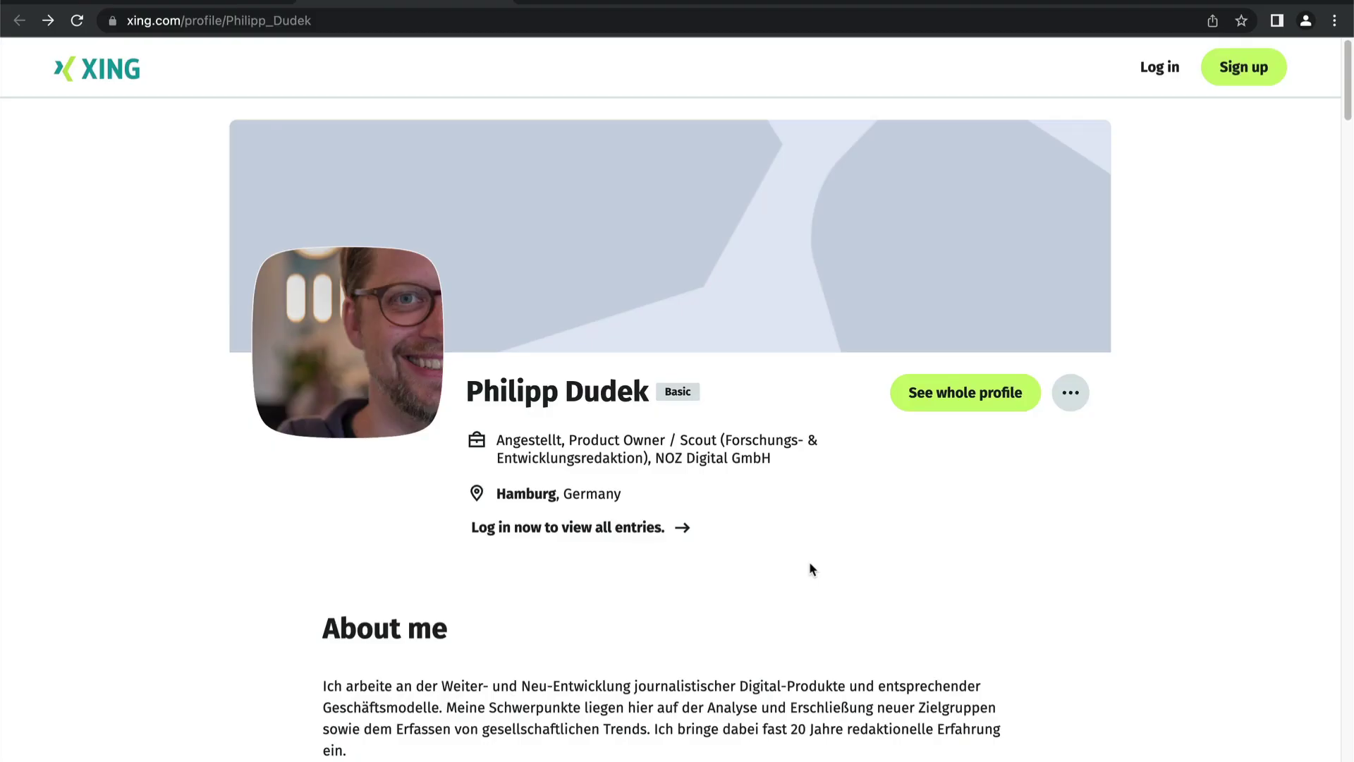
scroll(811, 569, "down", 3)
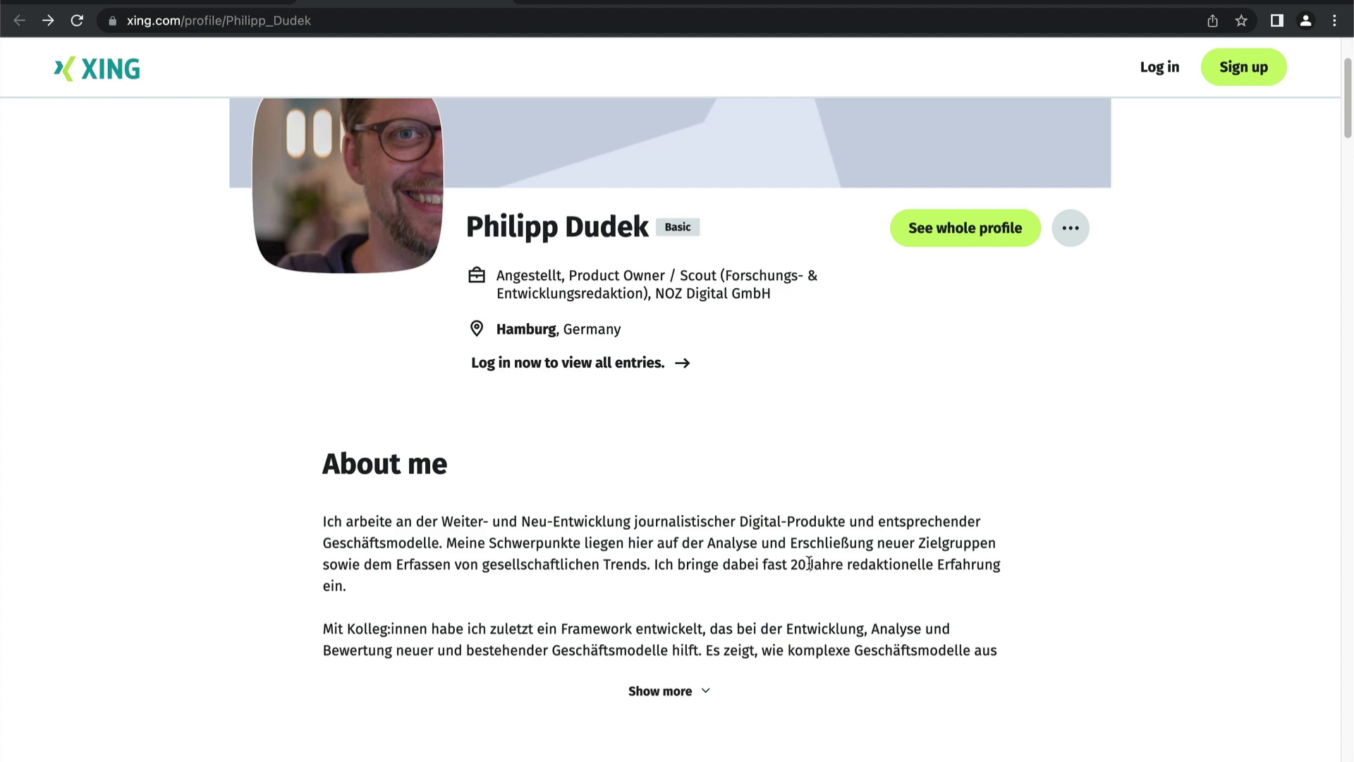
scroll(809, 563, "down", 13)
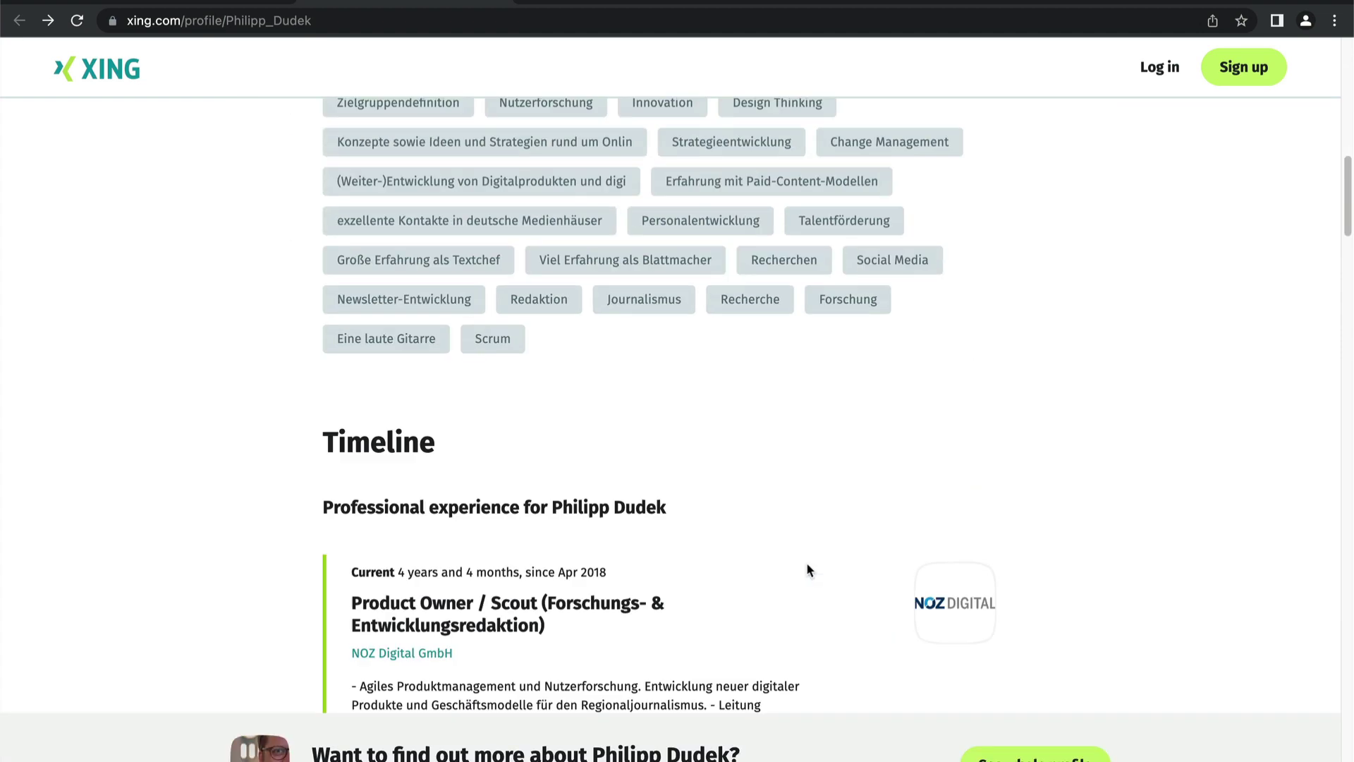
scroll(806, 565, "down", 15)
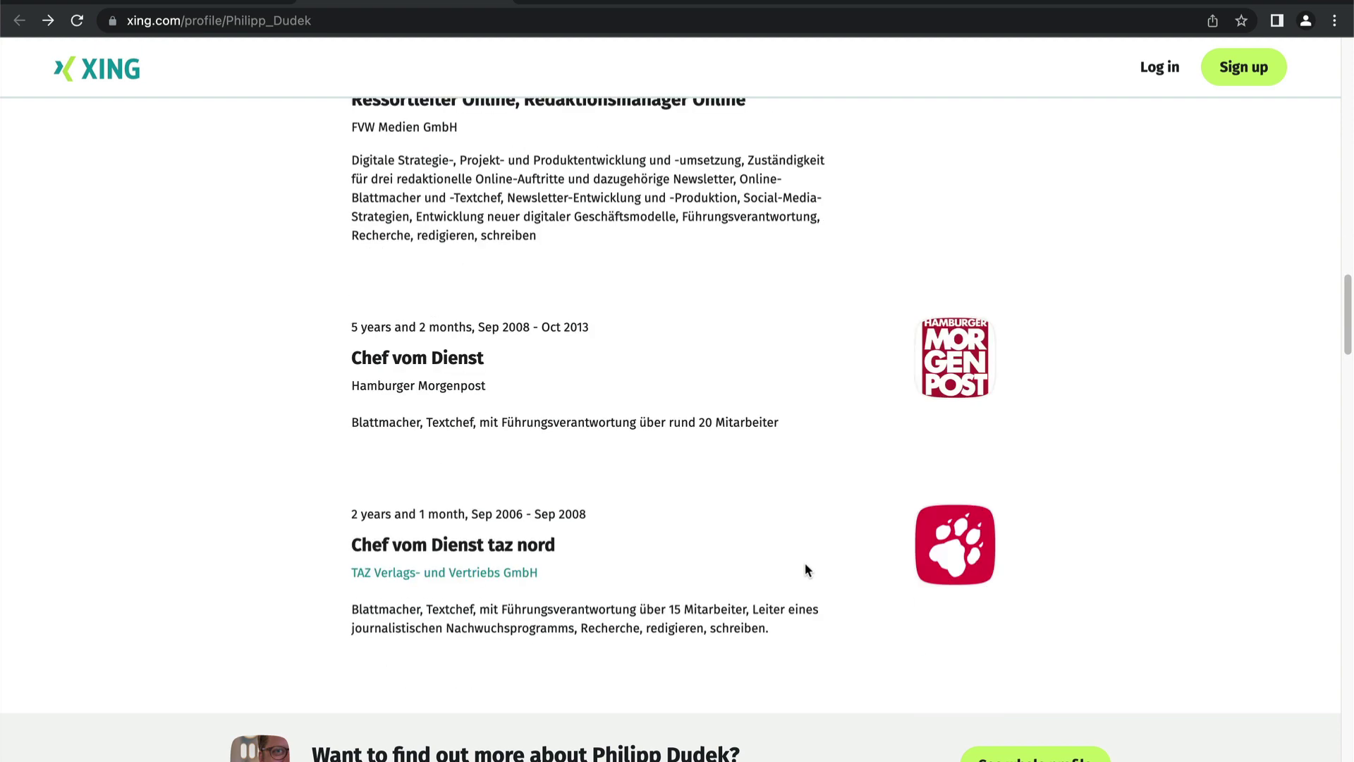
scroll(808, 570, "down", 5)
scroll(807, 570, "down", 13)
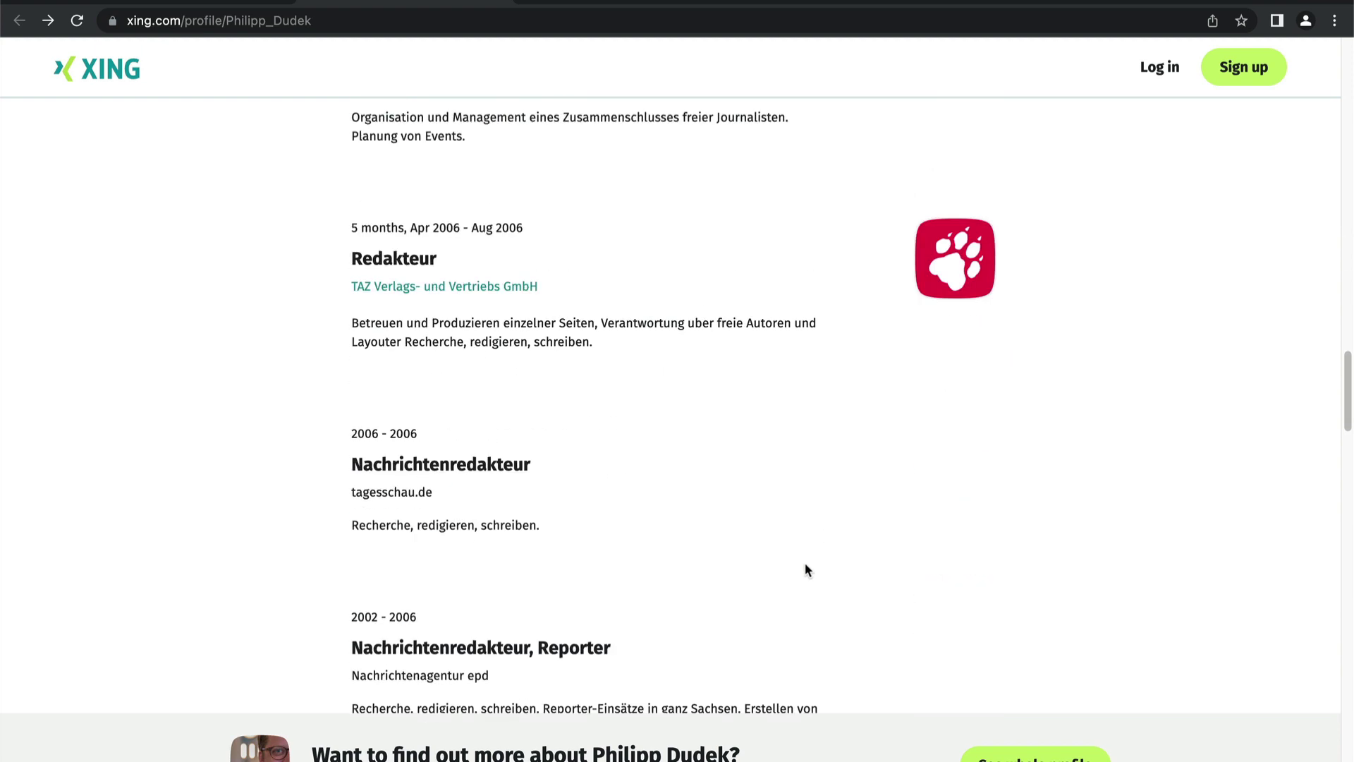
scroll(807, 570, "down", 5)
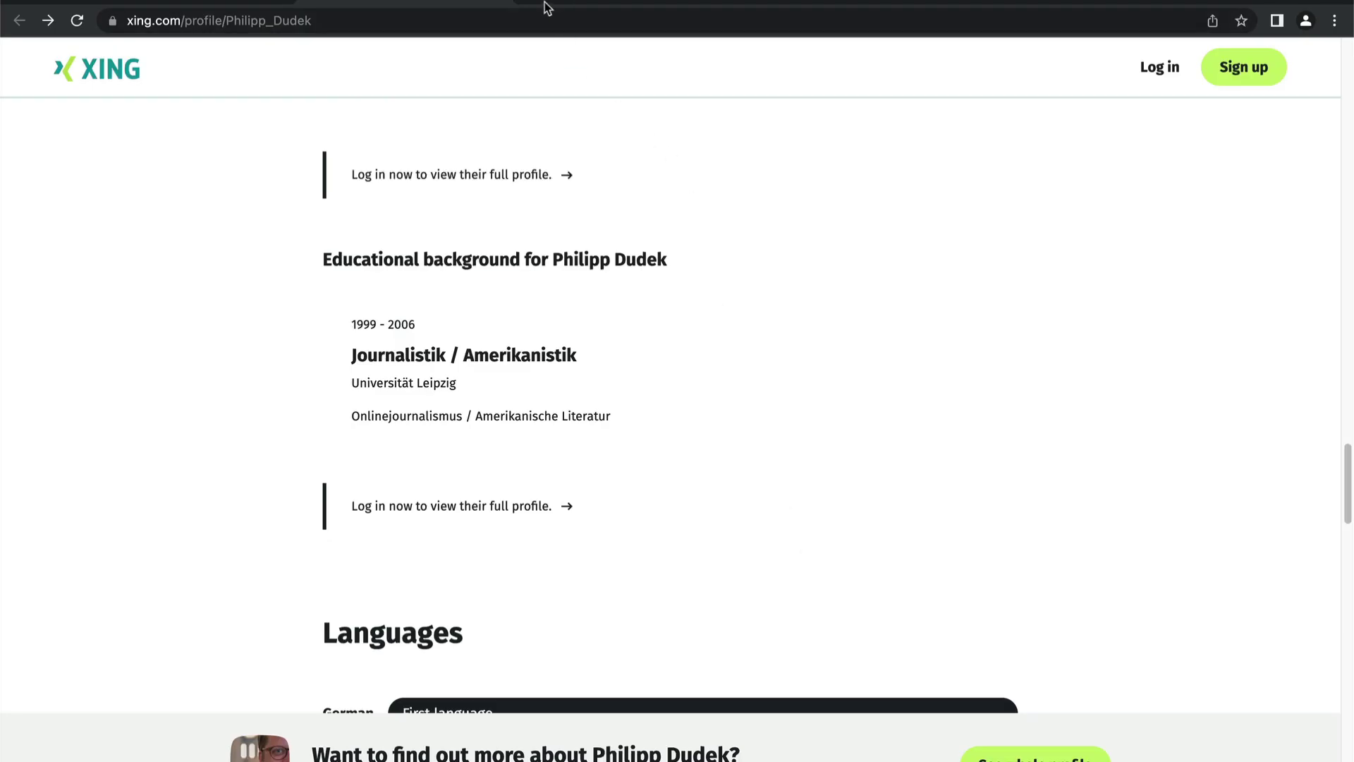
- Google the journalist's quoted full name together with hamburg linkedin in a new tab
left_click(538, 2)
type("\"p")
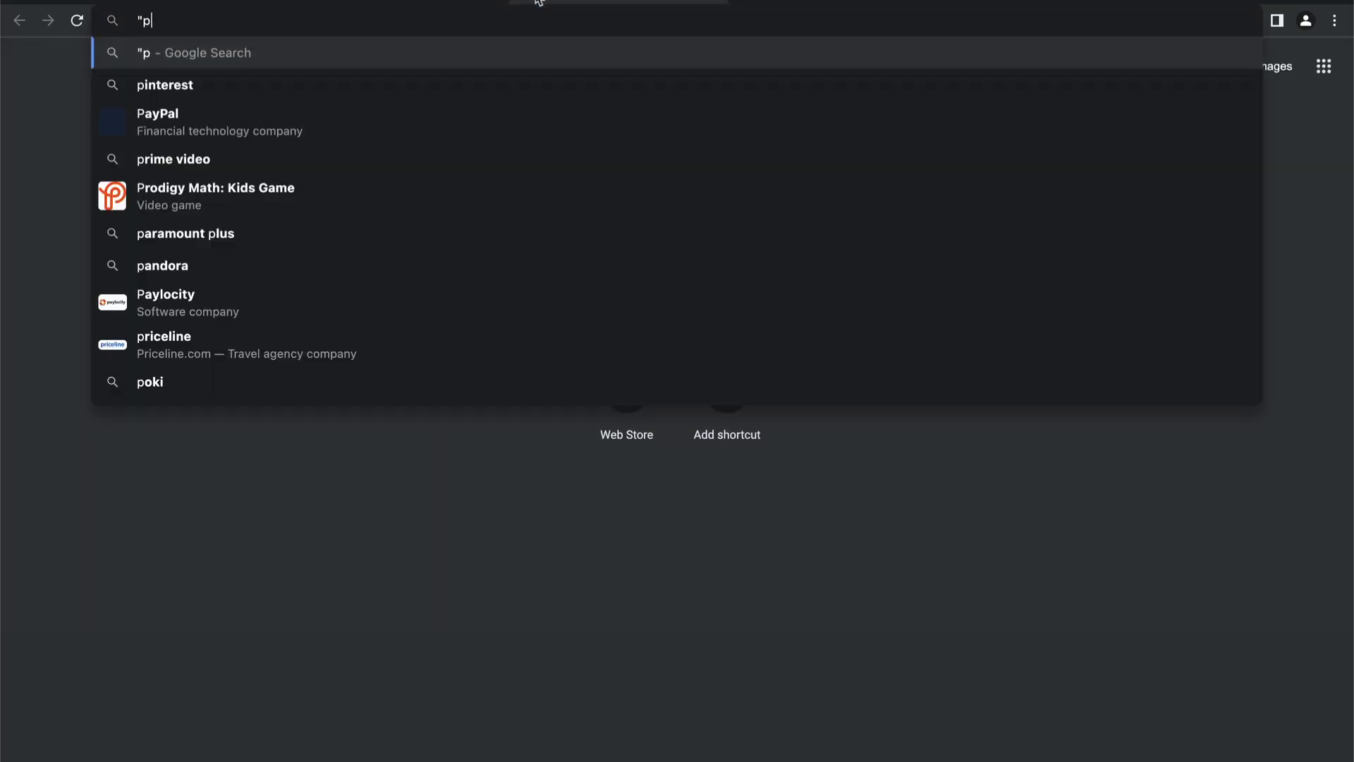
type("hilipp dudek\" ")
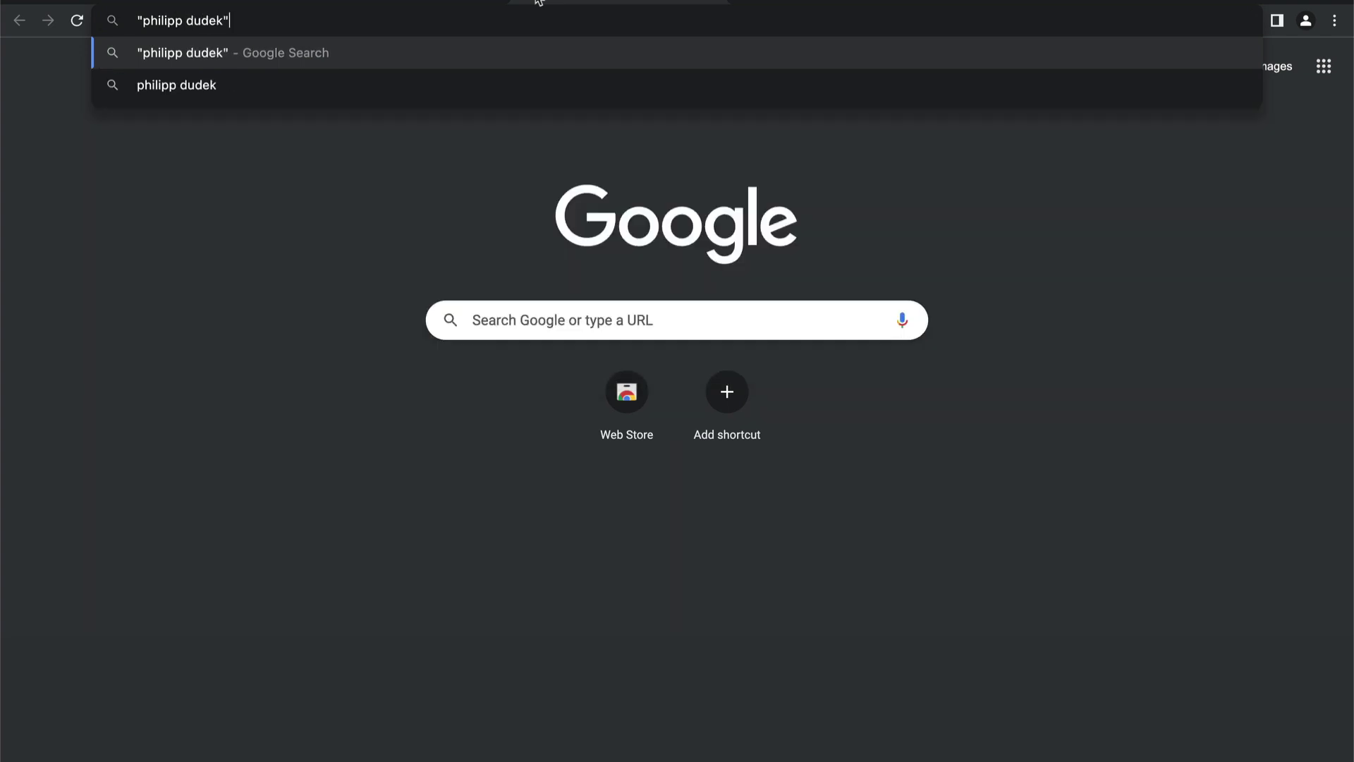
type("hamburg l")
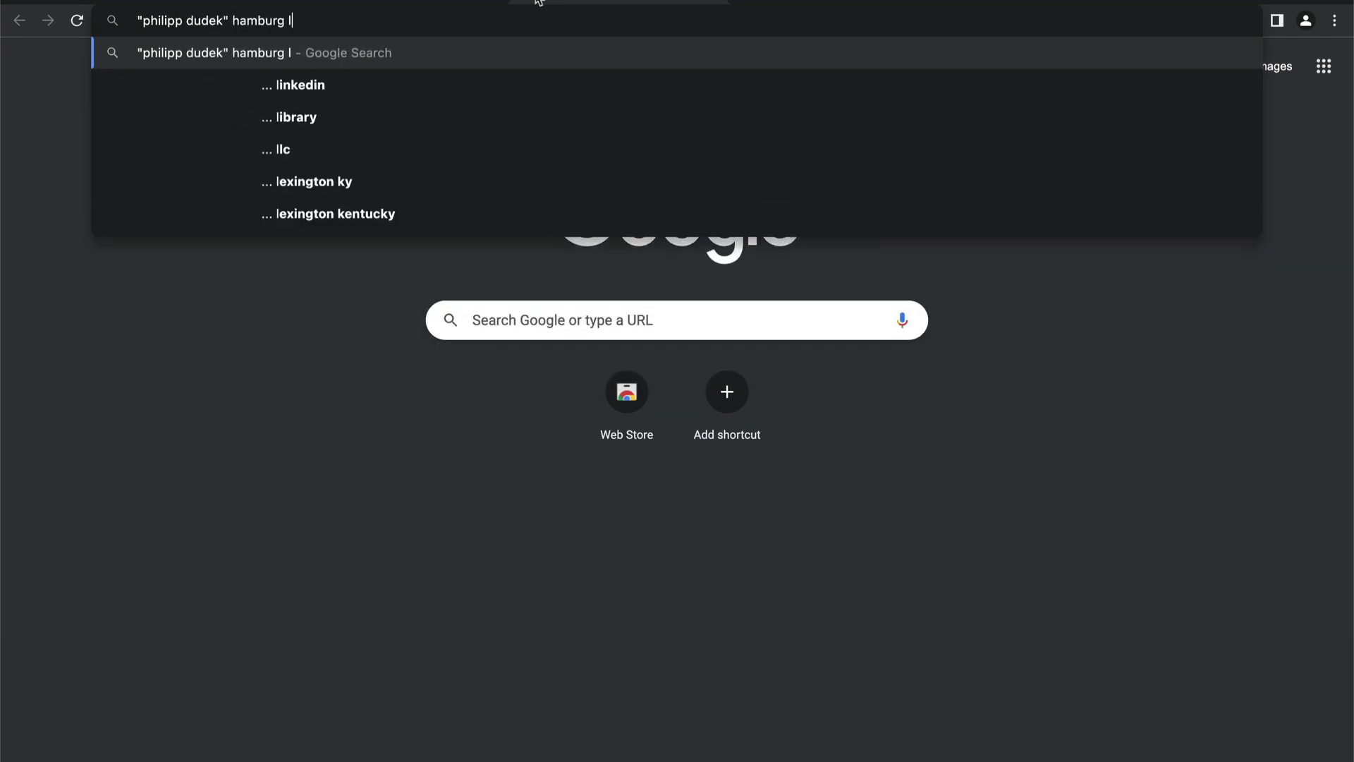
type("inkedin")
key("Return")
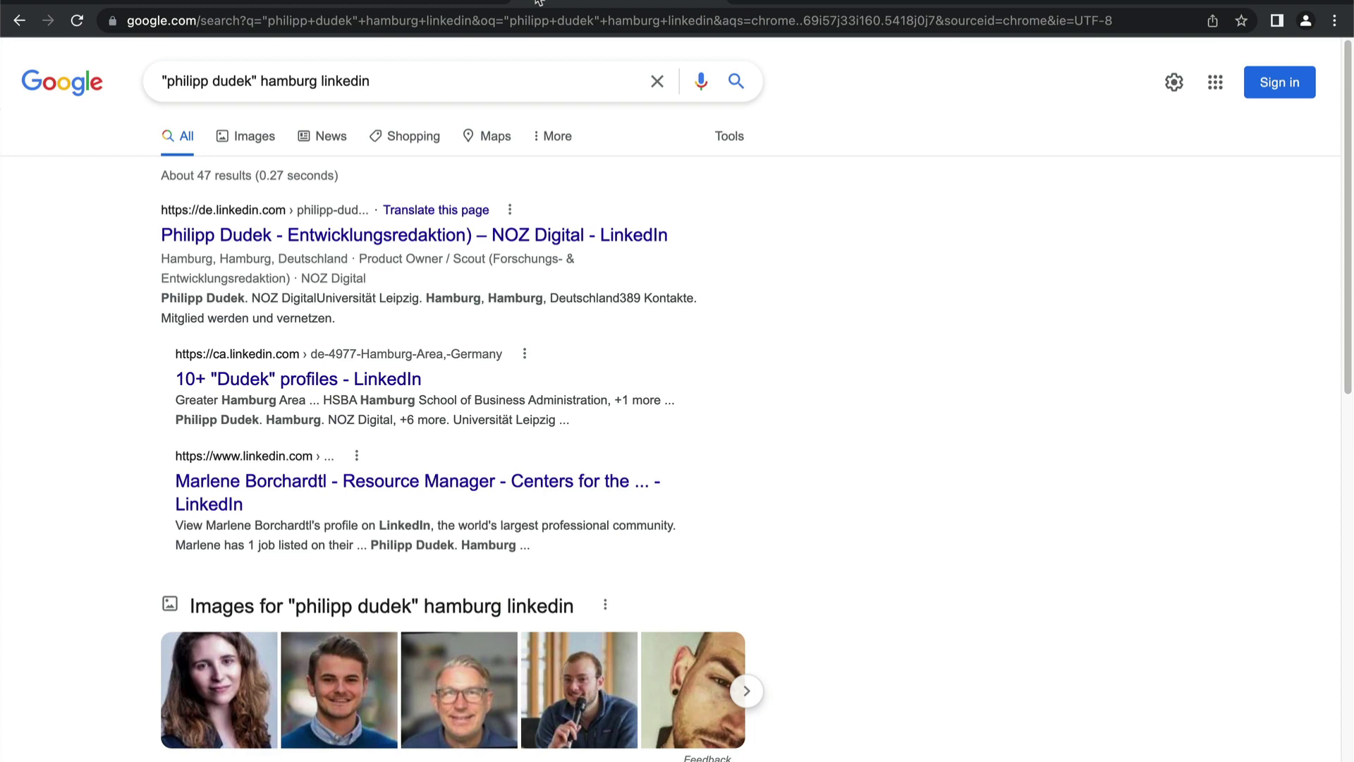
- Open the top LinkedIn profile result and read through the journalist's Experience section
left_click(389, 237)
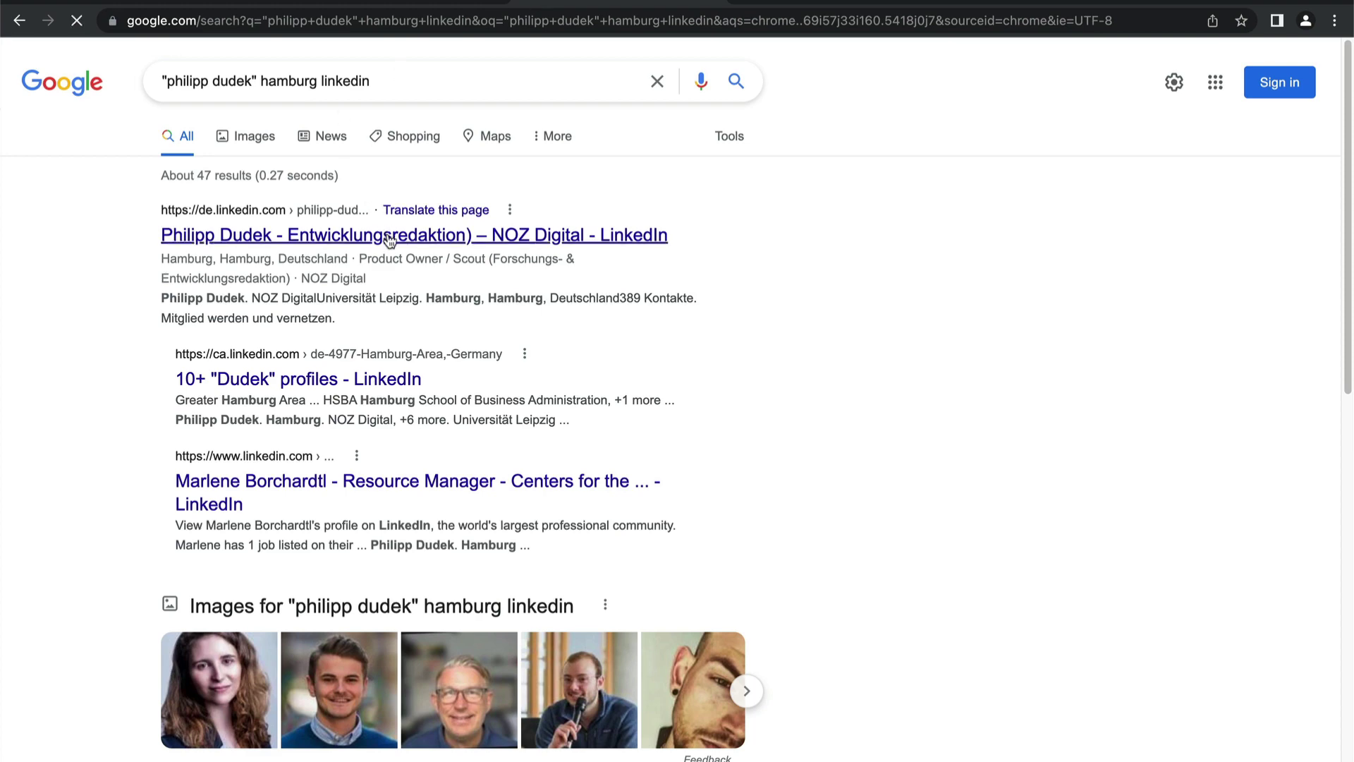
scroll(100, 329, "down", 15)
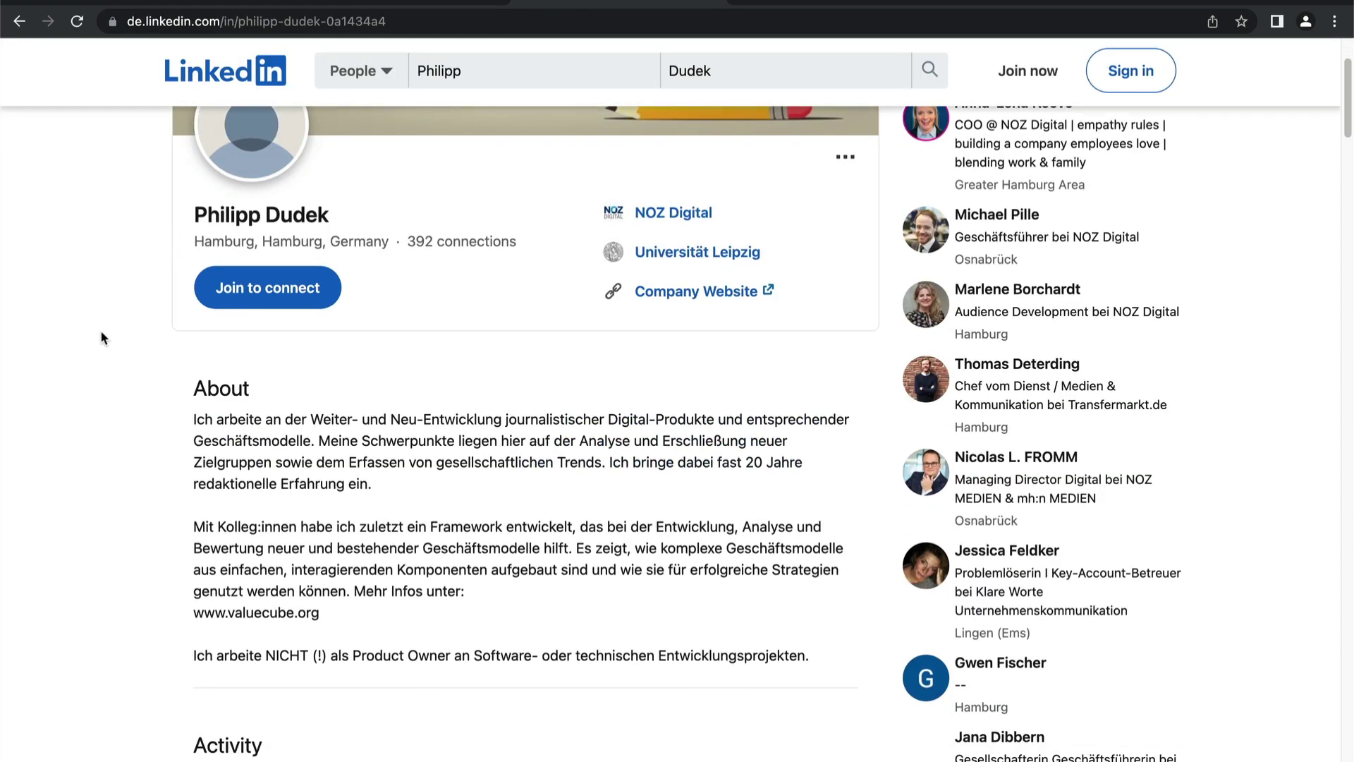
scroll(100, 330, "down", 4)
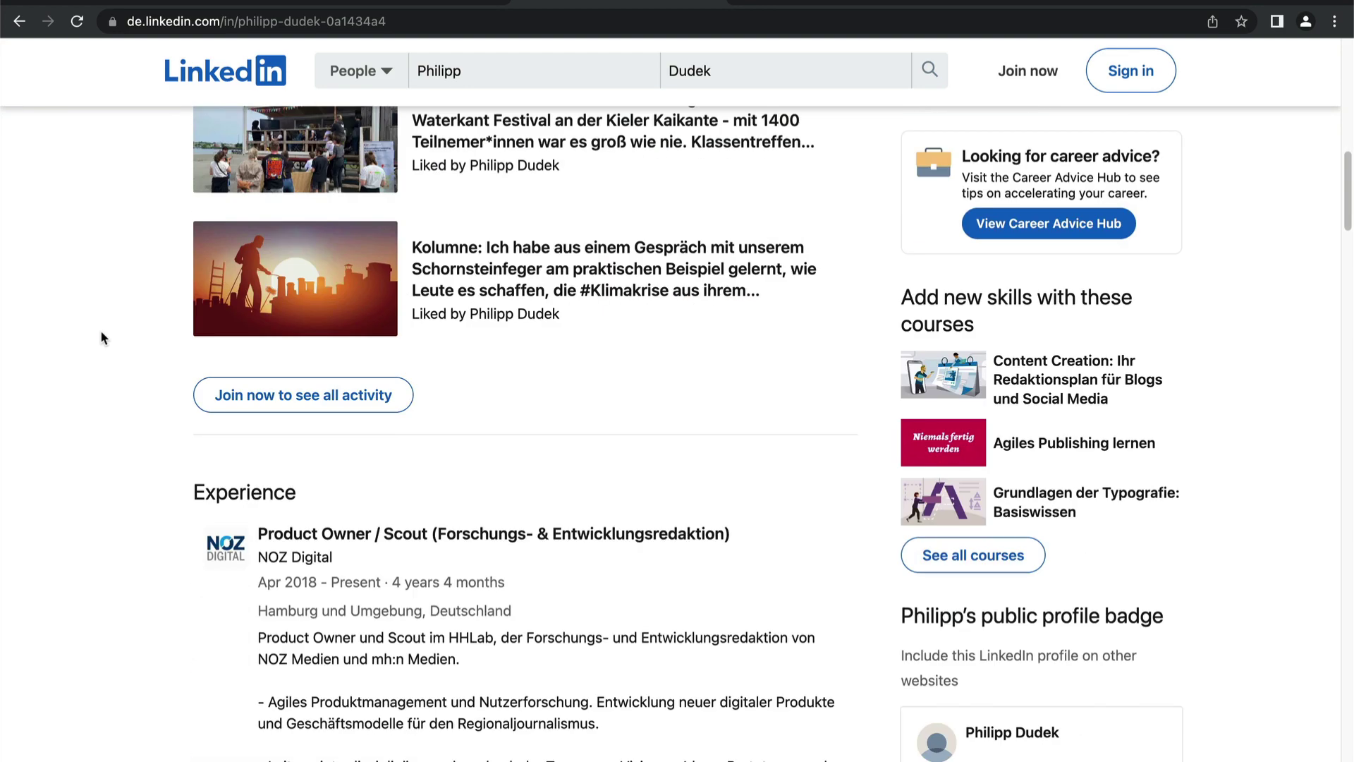
scroll(100, 330, "down", 10)
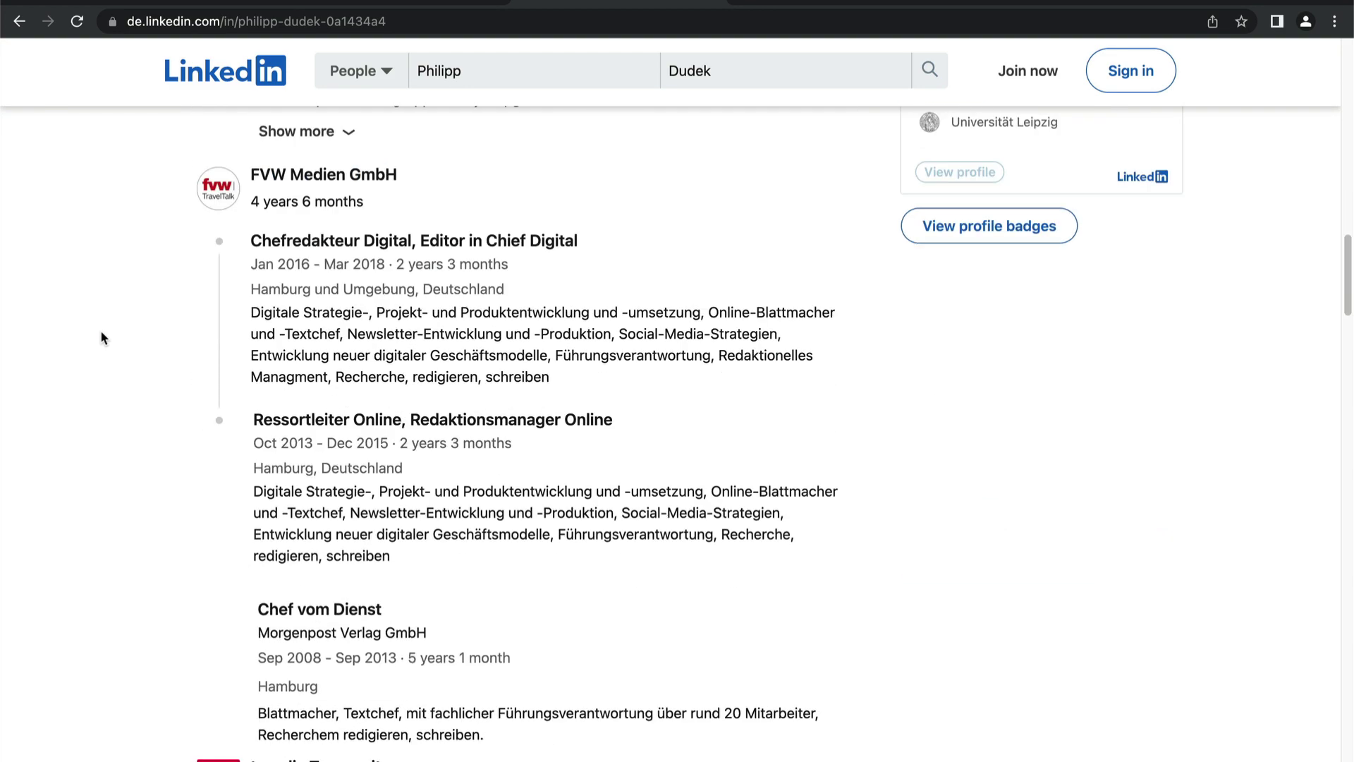
scroll(100, 330, "down", 3)
scroll(101, 330, "down", 9)
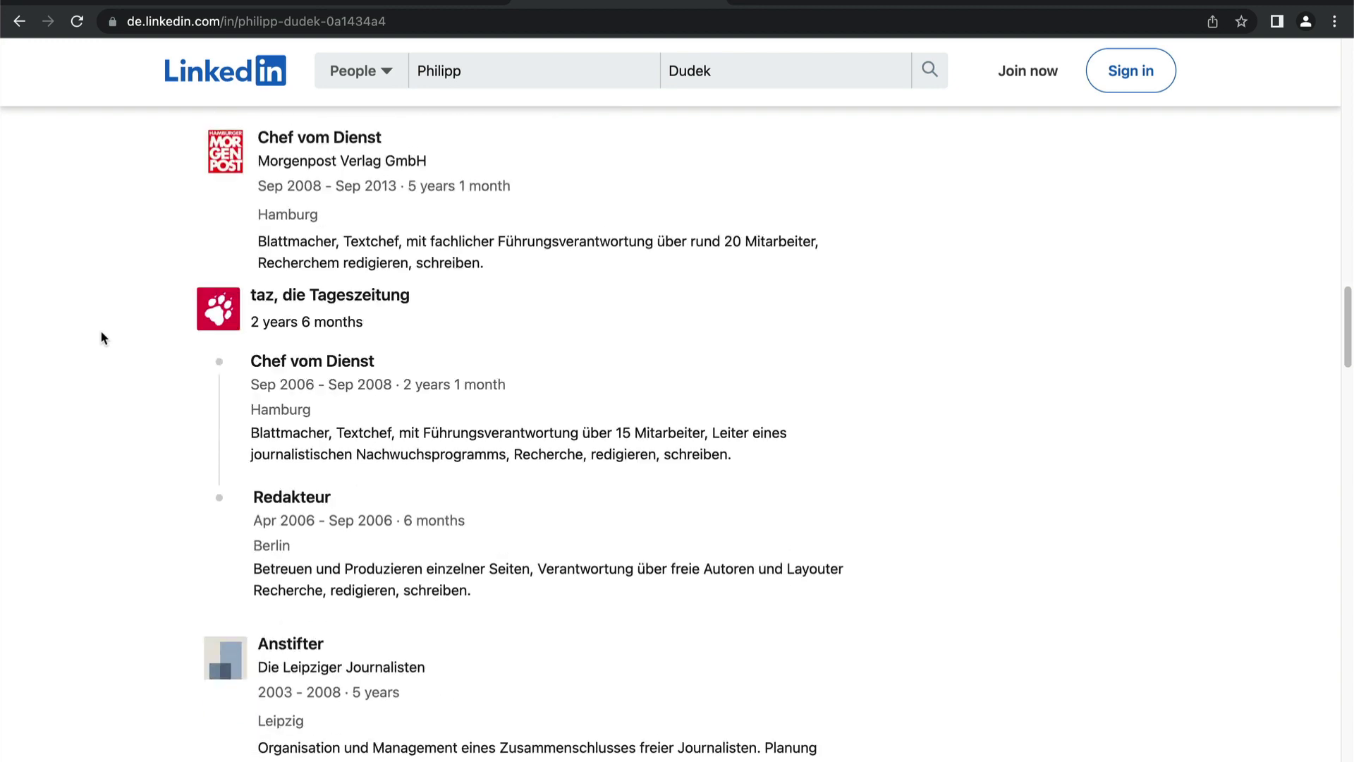
scroll(100, 337, "down", 7)
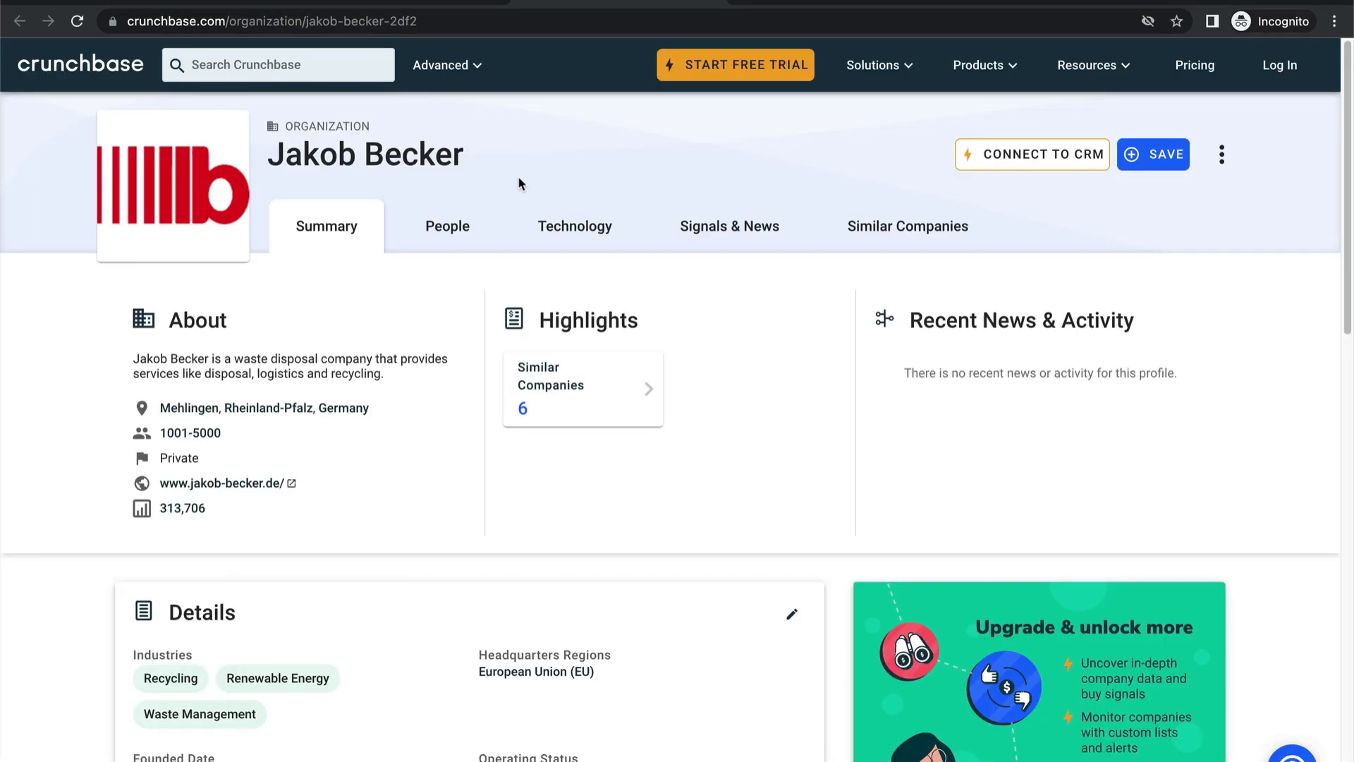
scroll(318, 454, "down", 1)
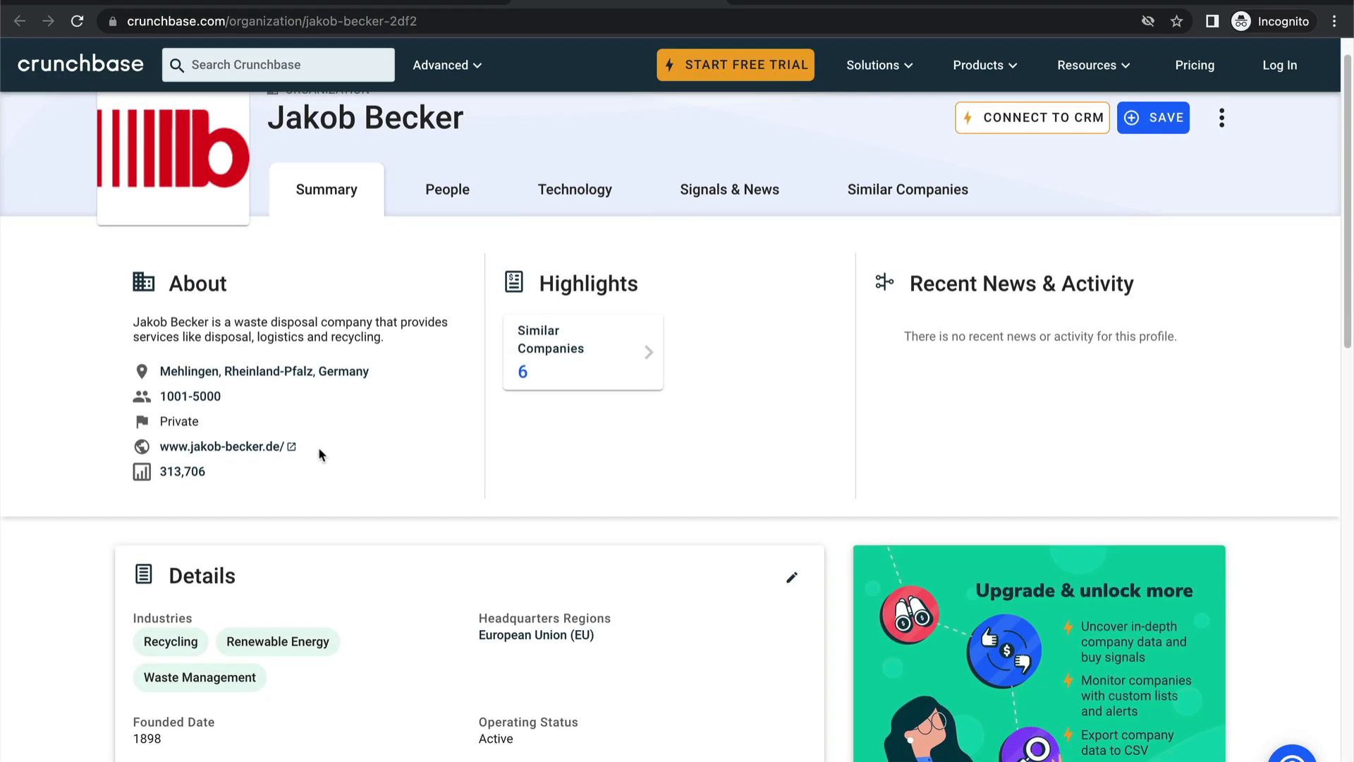
- Open the company website link from Crunchbase in a new tab and view it
right_click(247, 451)
left_click(339, 458)
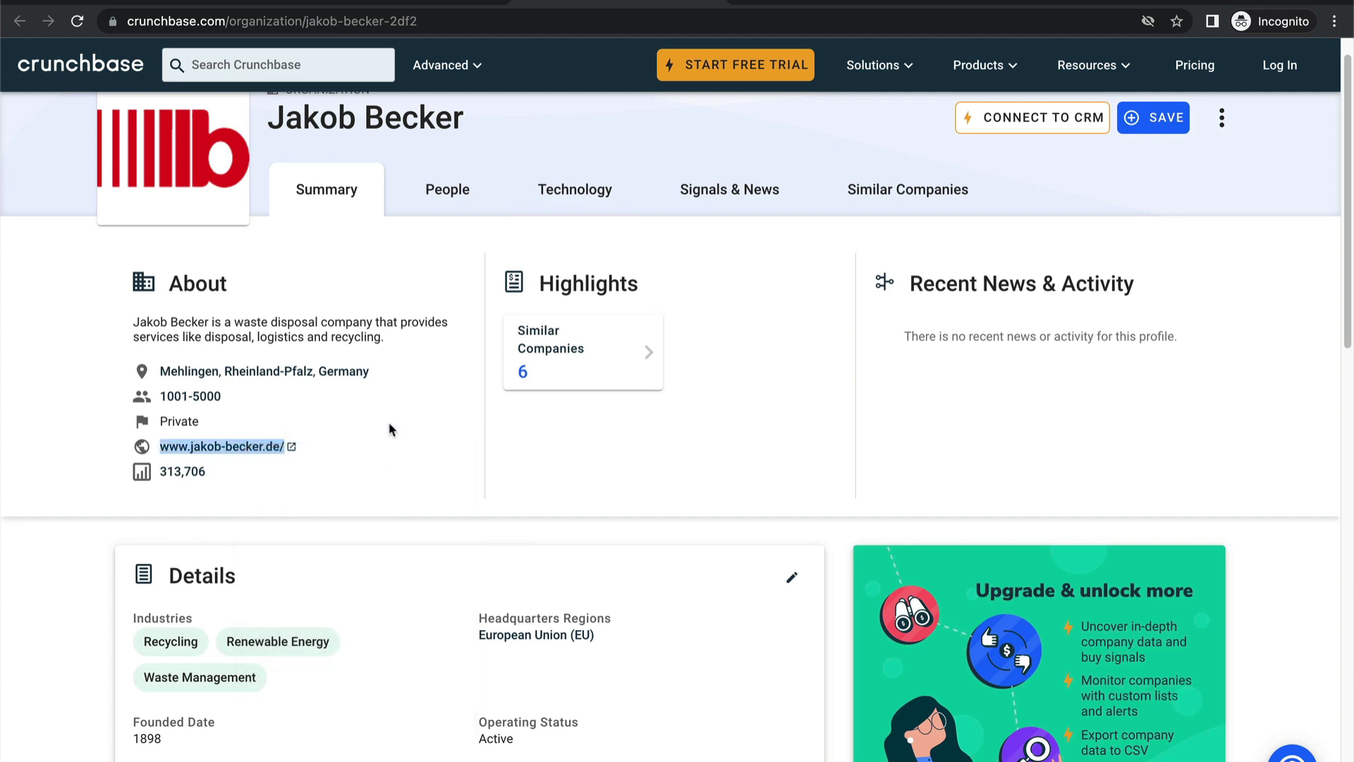
left_click(802, 4)
- Open the Jacob Becker Group Locations page and scroll through the branch addresses, including Leipzig and Berlin
mouse_move(501, 225)
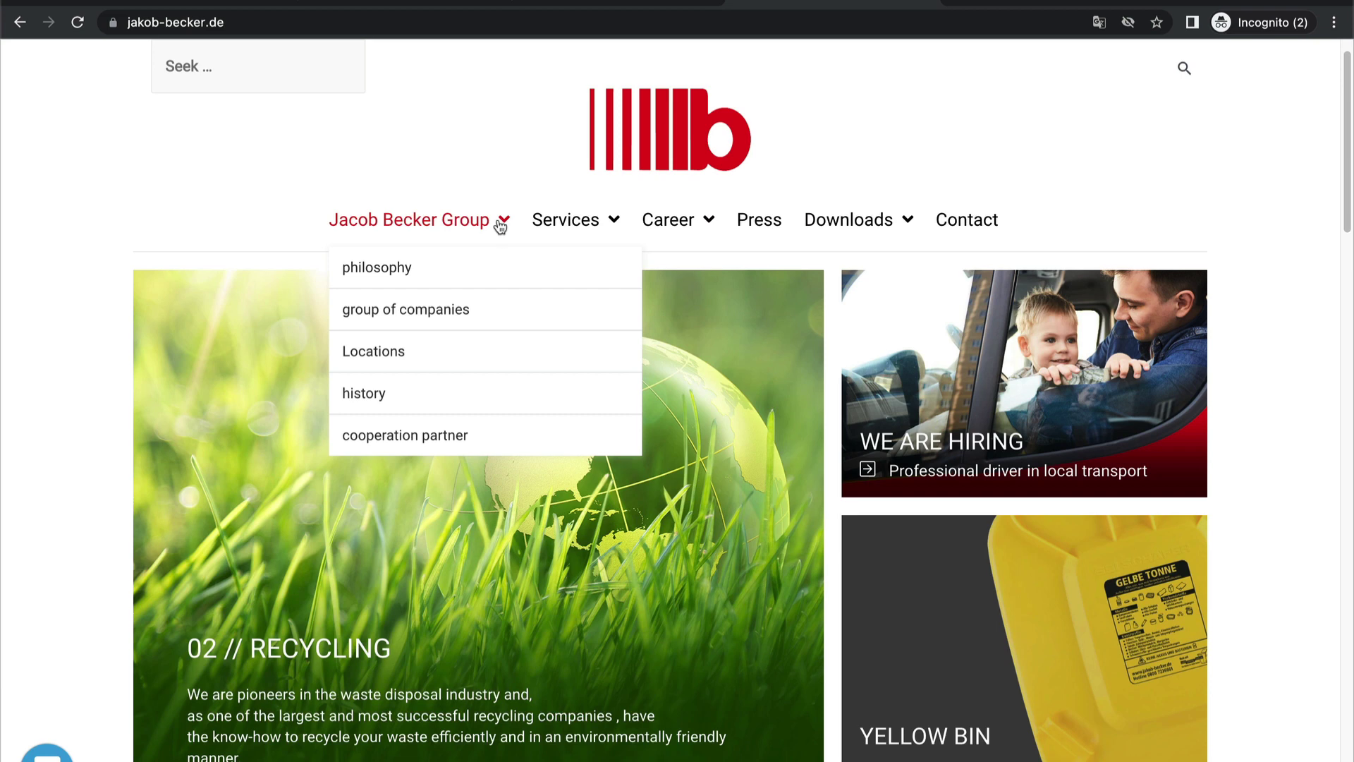
left_click(446, 349)
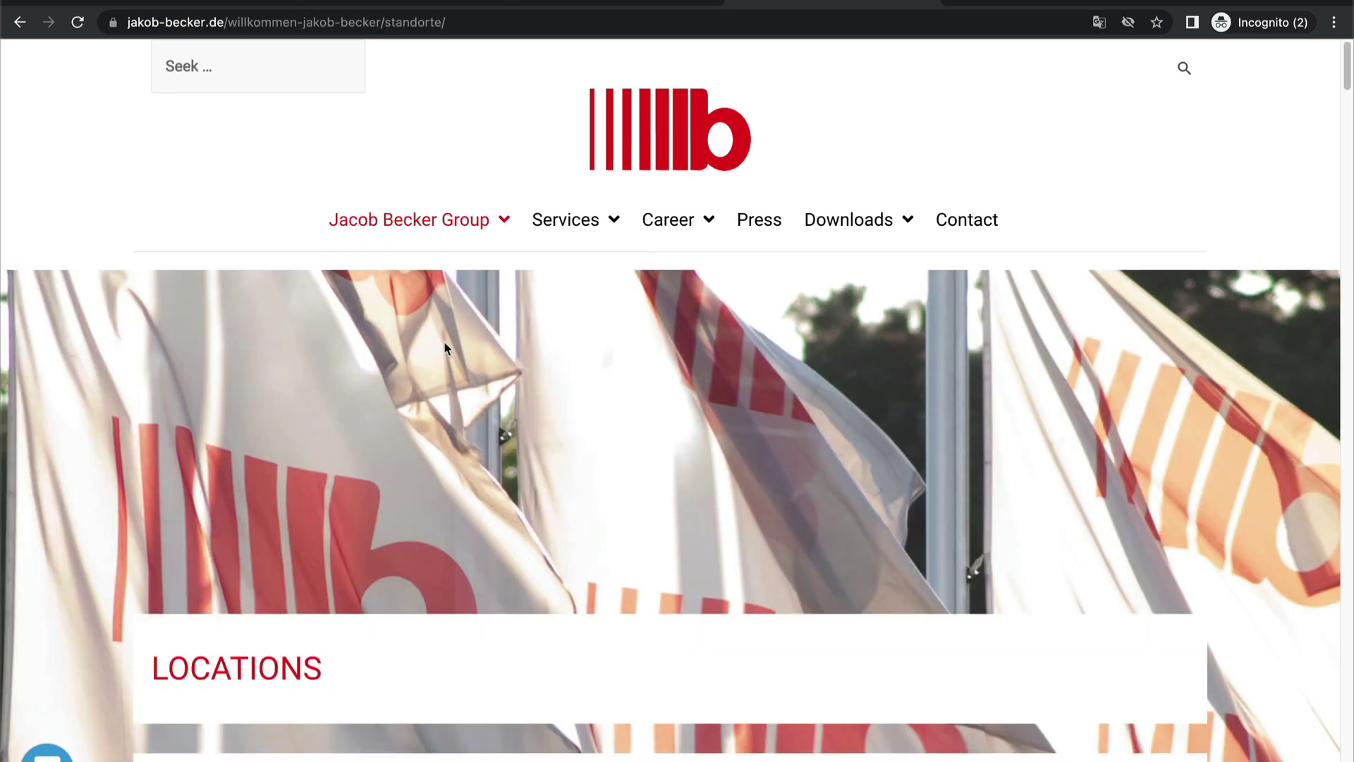
scroll(677, 463, "down", 5)
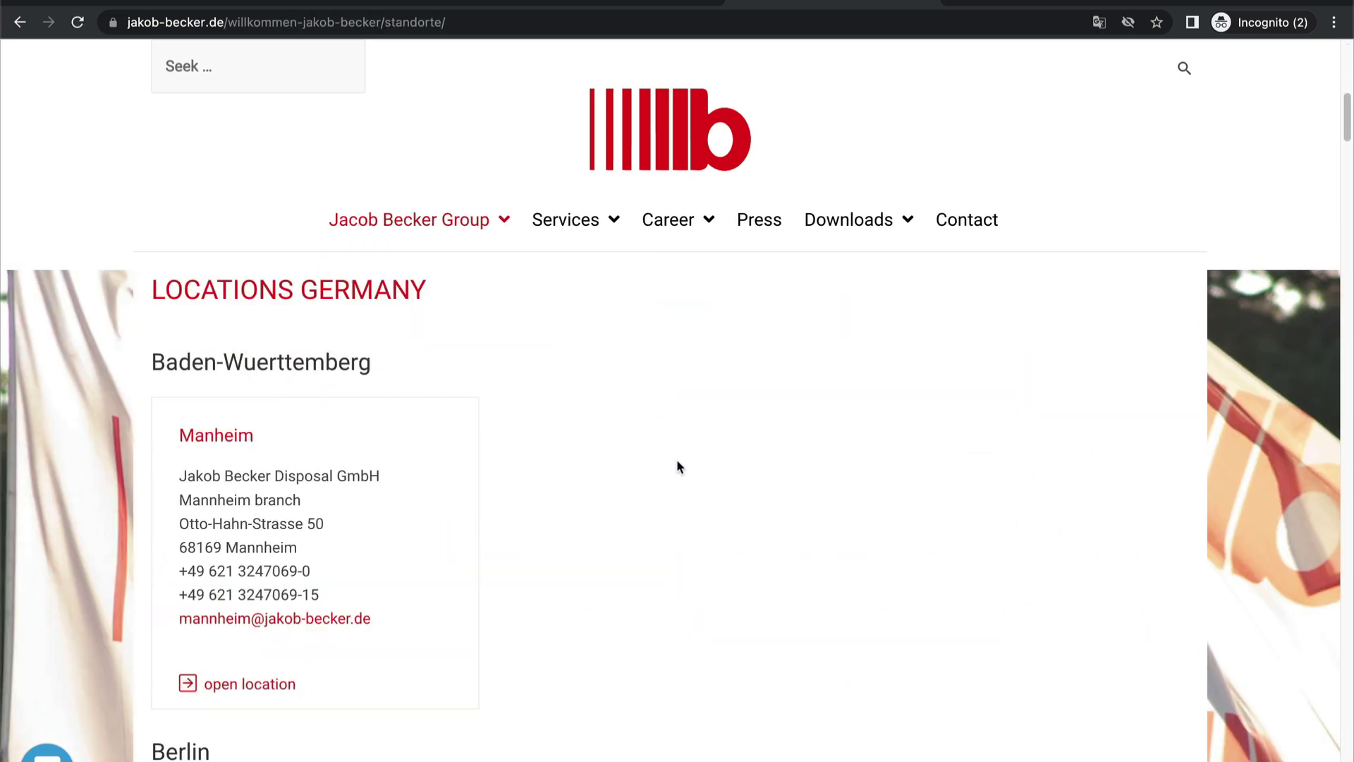
scroll(677, 463, "down", 5)
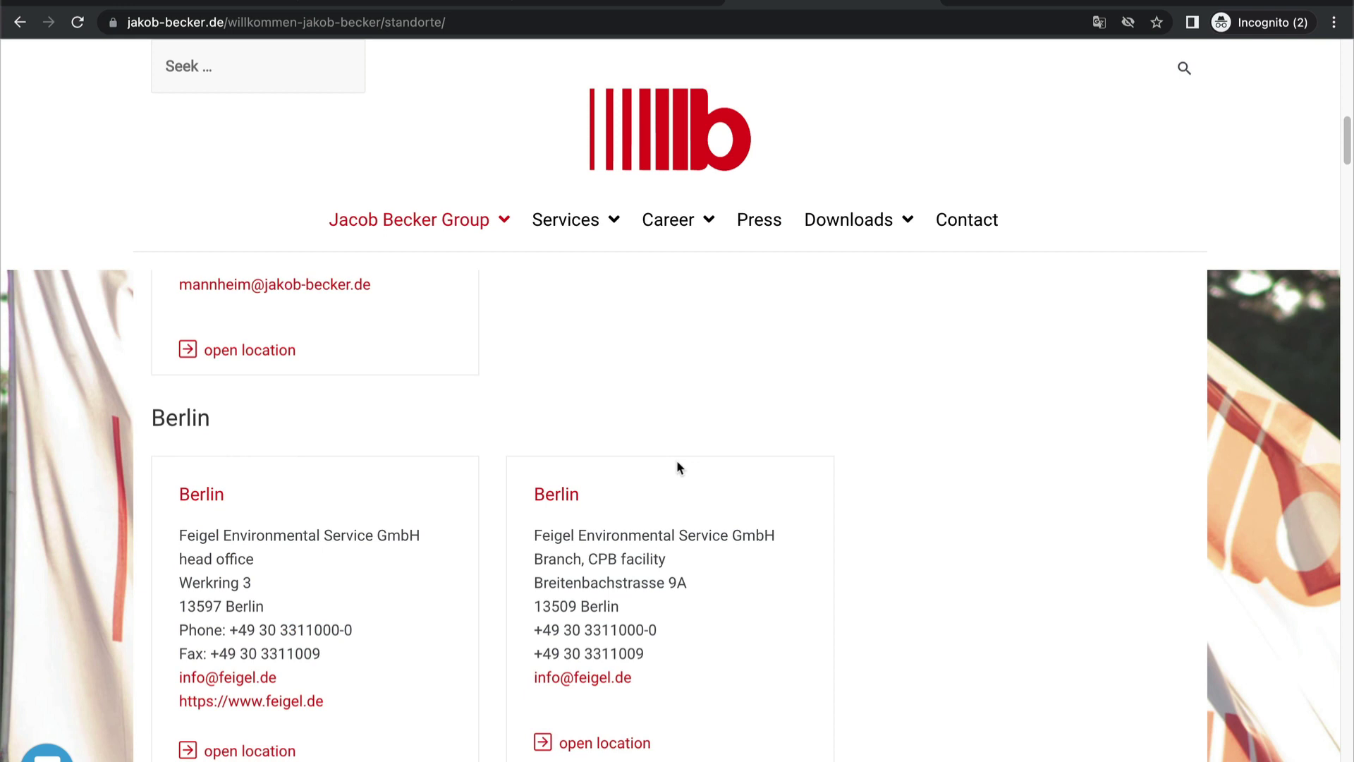
scroll(677, 465, "down", 5)
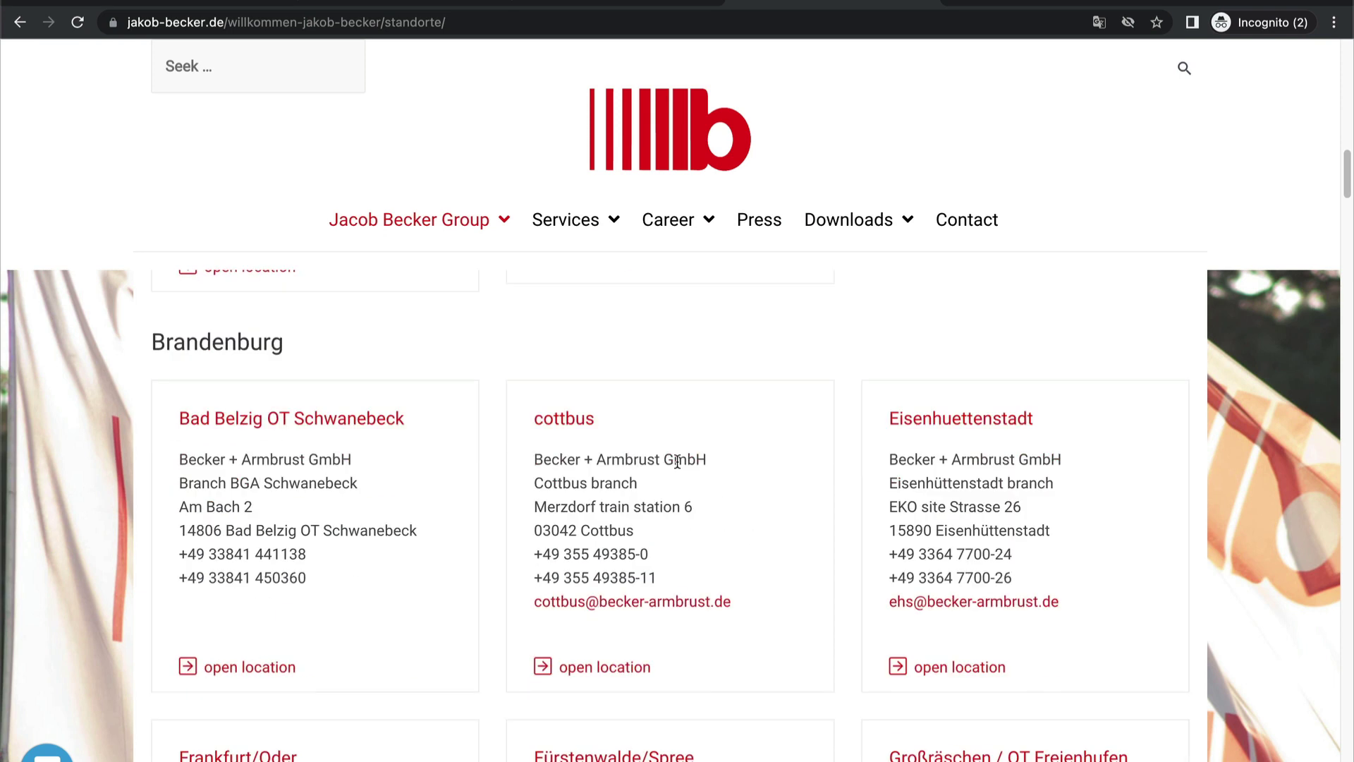
scroll(779, 487, "down", 5)
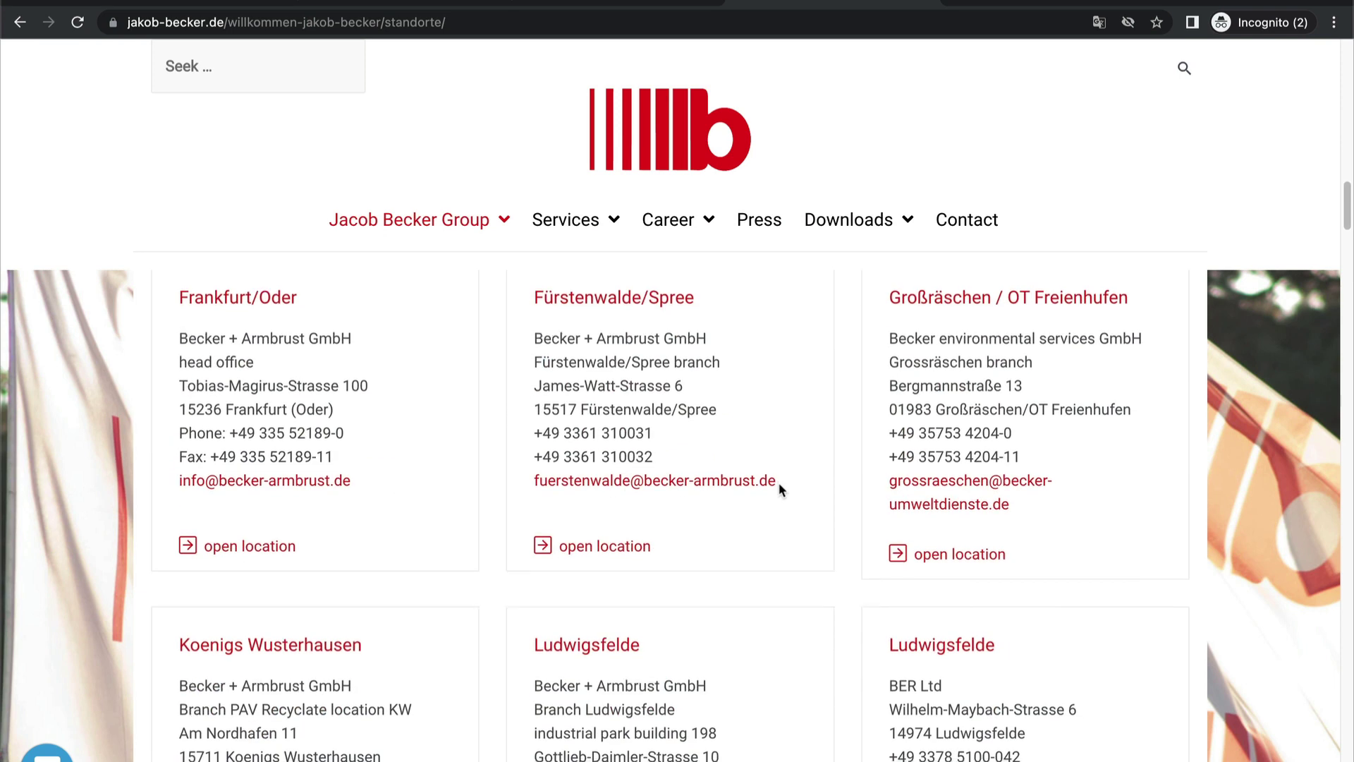
scroll(778, 482, "down", 5)
scroll(778, 483, "down", 5)
scroll(779, 484, "down", 5)
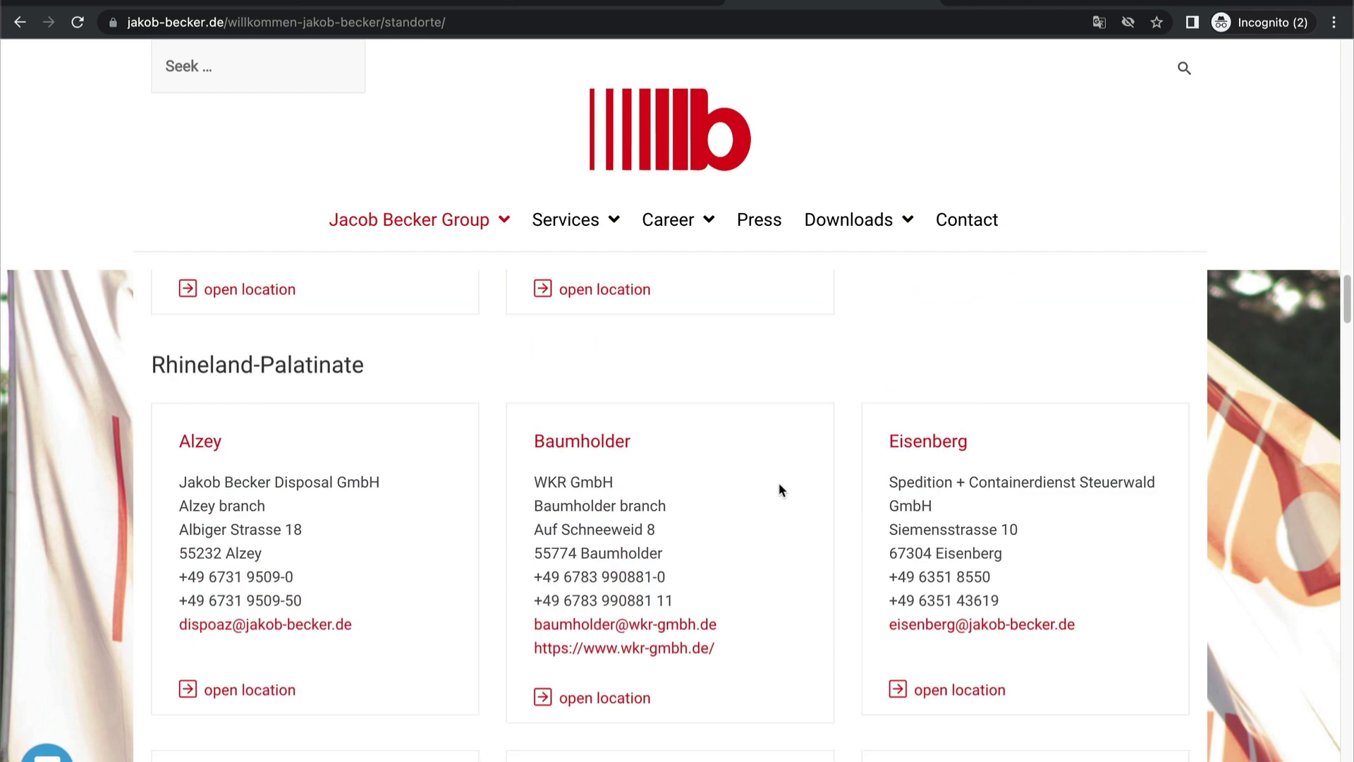
scroll(779, 484, "down", 5)
scroll(778, 490, "down", 10)
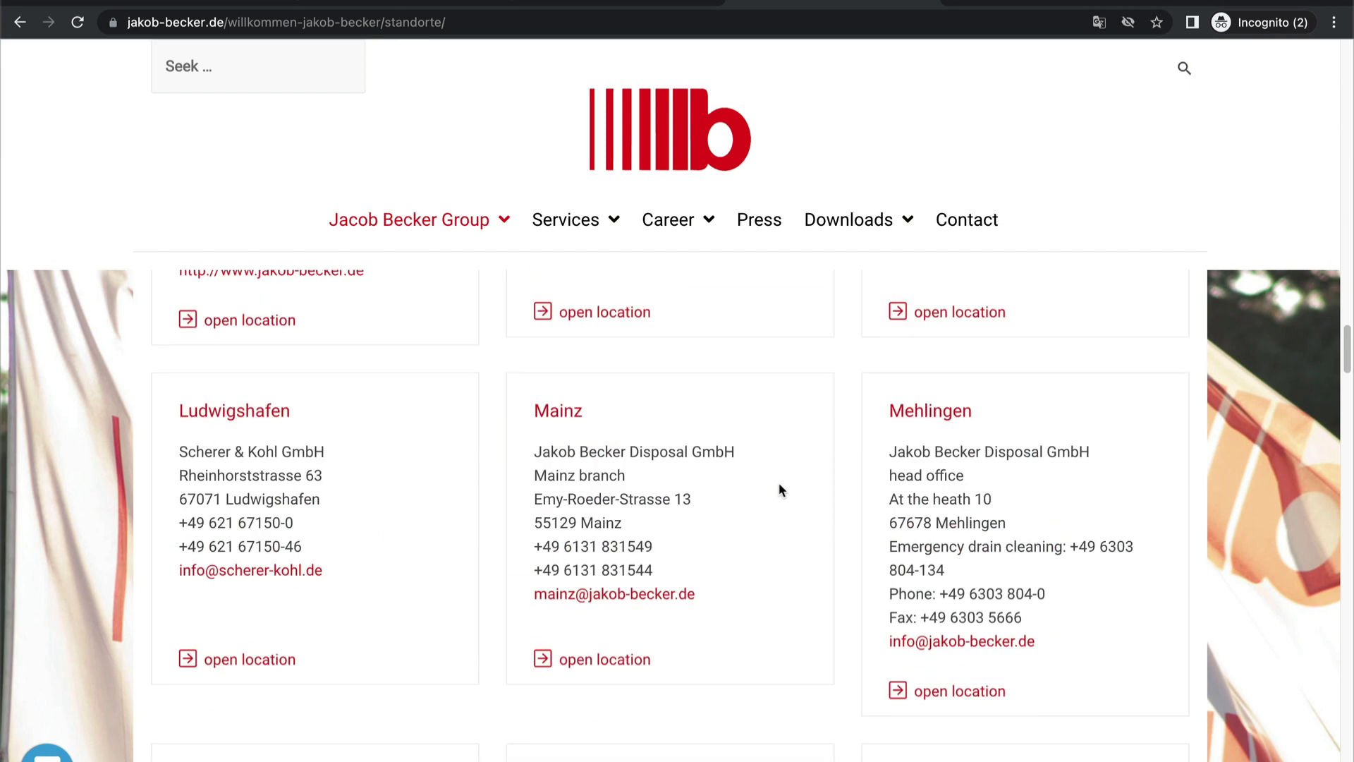
scroll(780, 489, "down", 20)
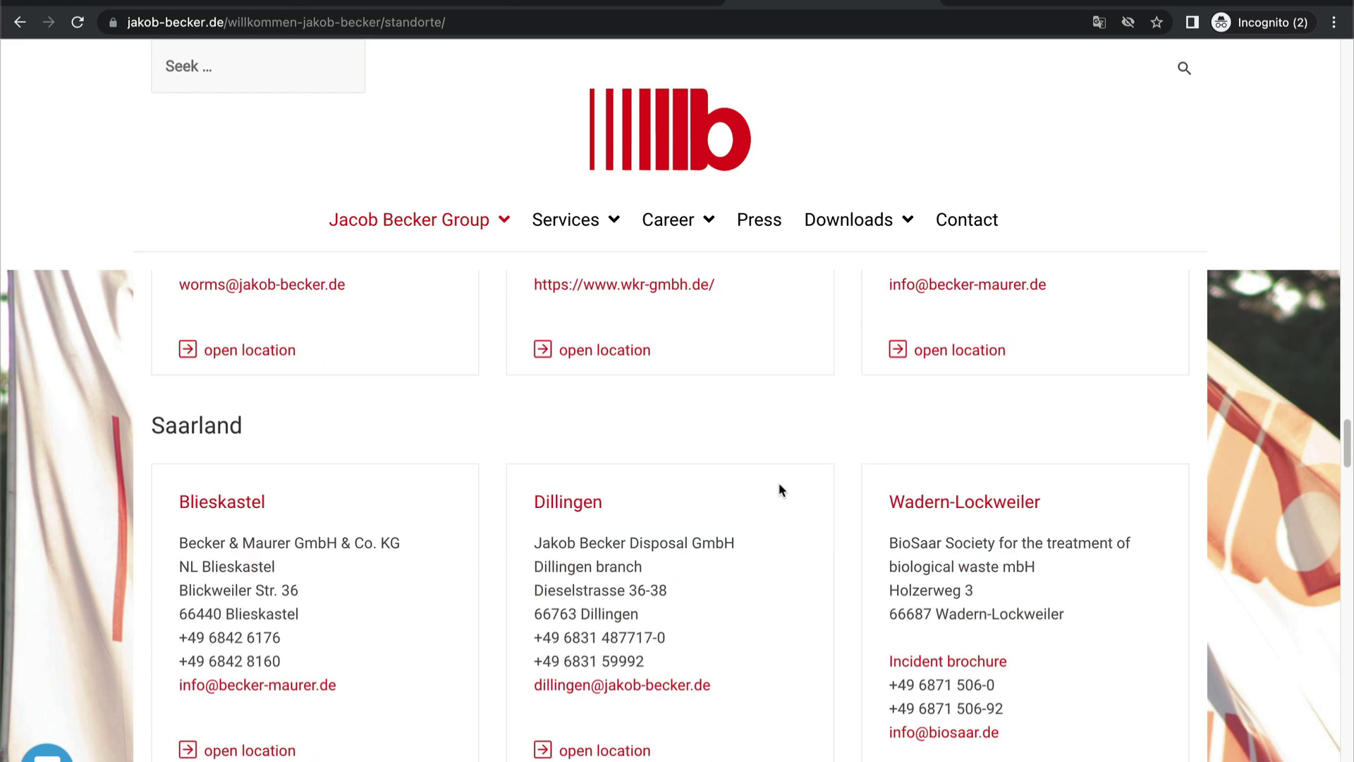
scroll(779, 482, "down", 10)
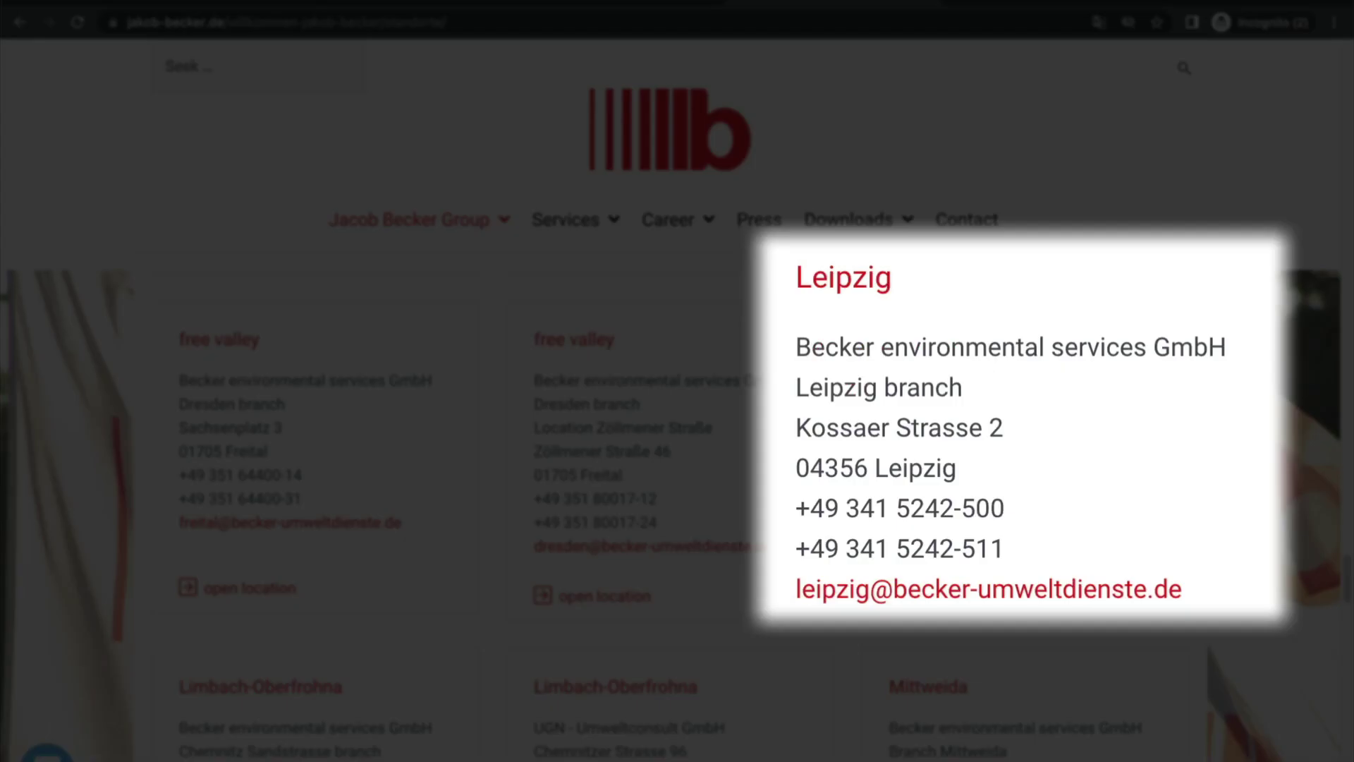
scroll(779, 483, "down", 5)
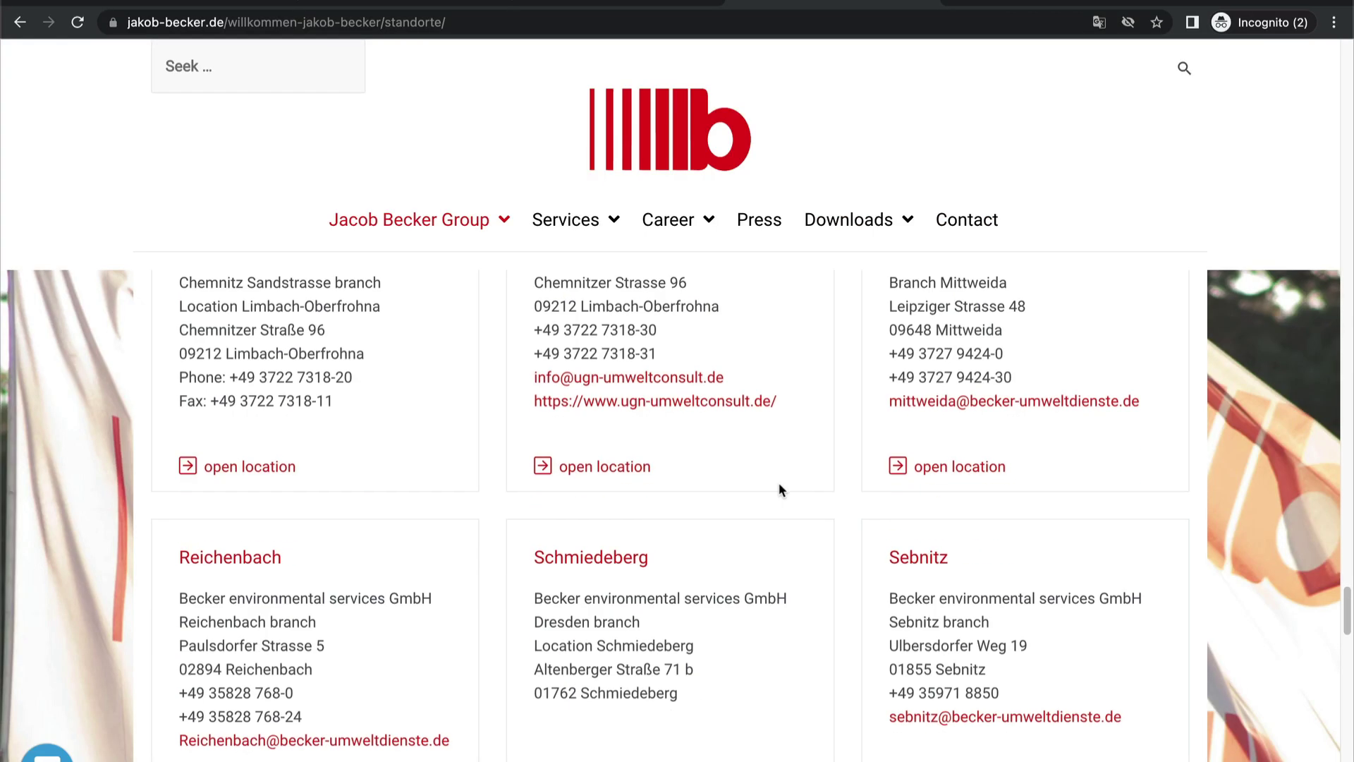
scroll(779, 482, "down", 13)
scroll(779, 483, "down", 6)
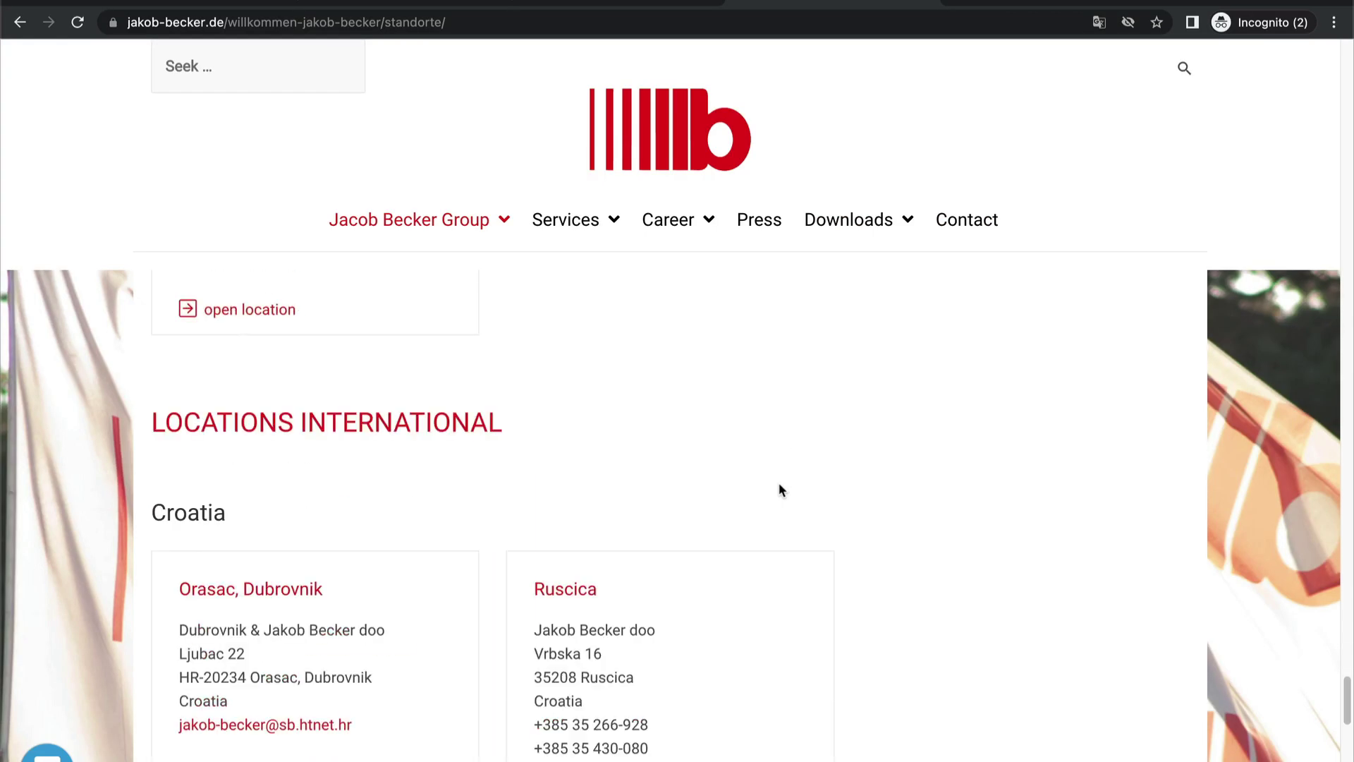
scroll(818, 490, "down", 9)
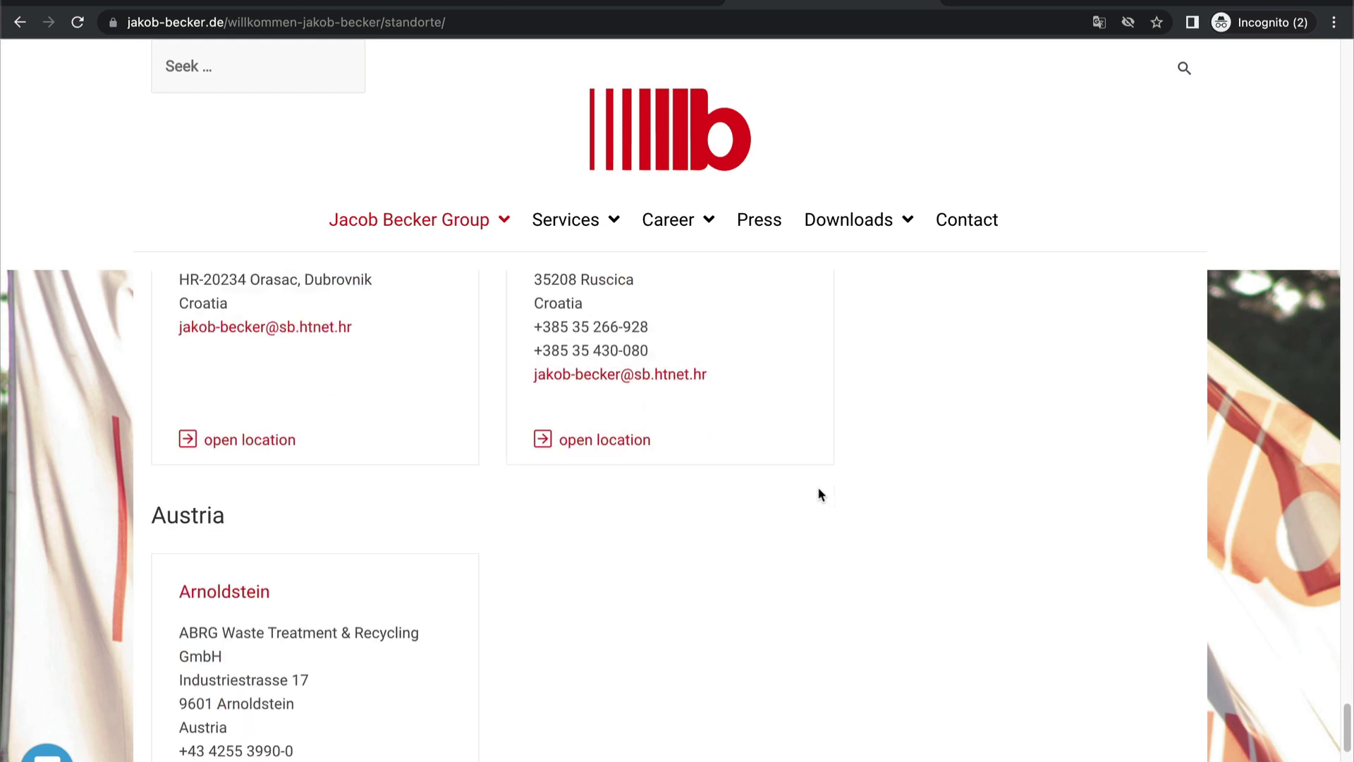
scroll(819, 488, "down", 6)
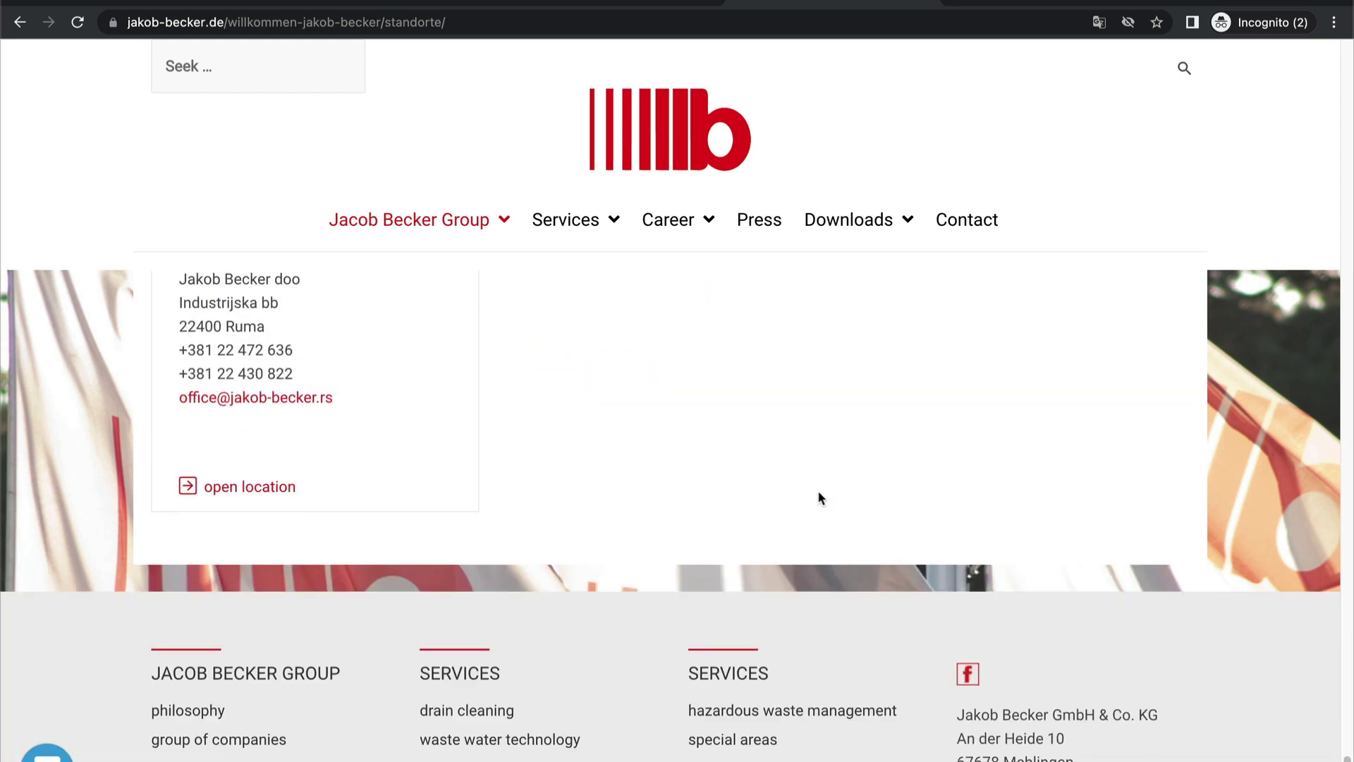
scroll(748, 479, "up", 20)
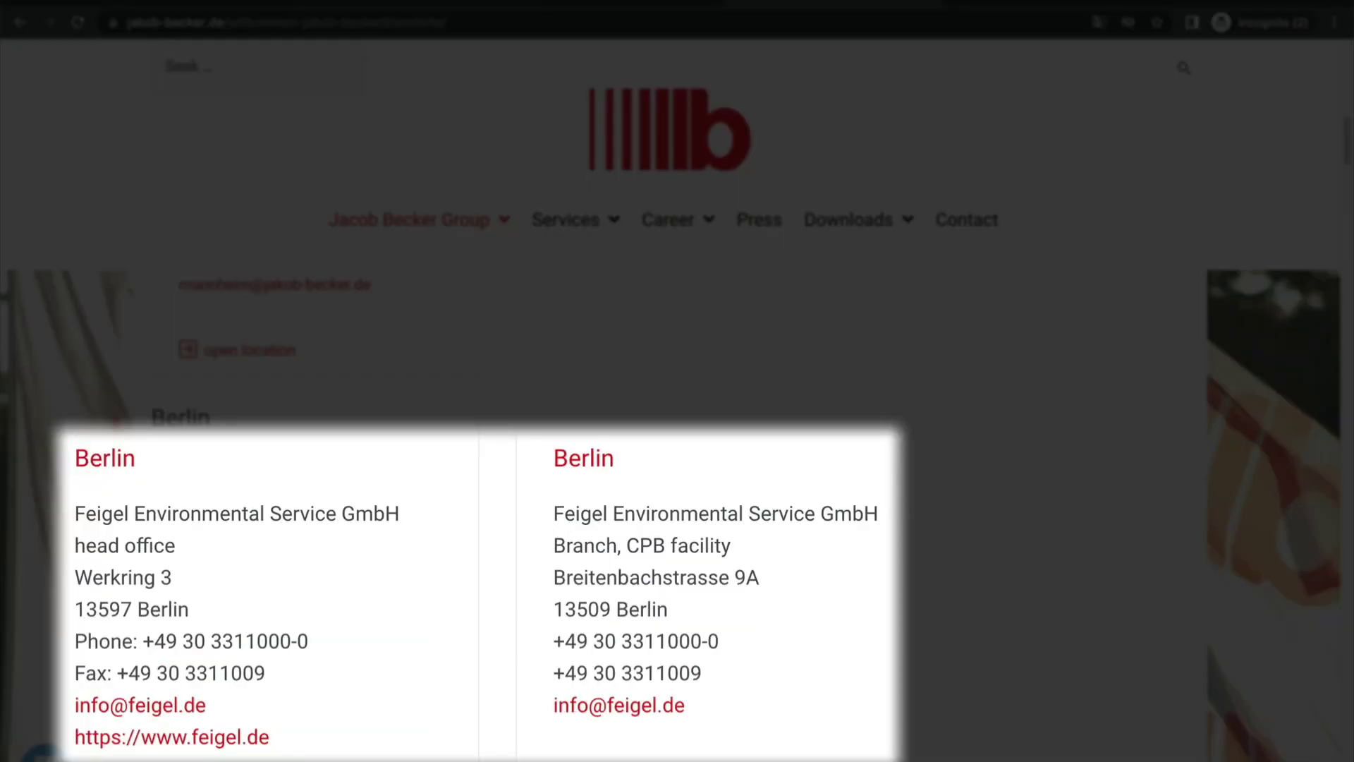
scroll(678, 494, "down", 5)
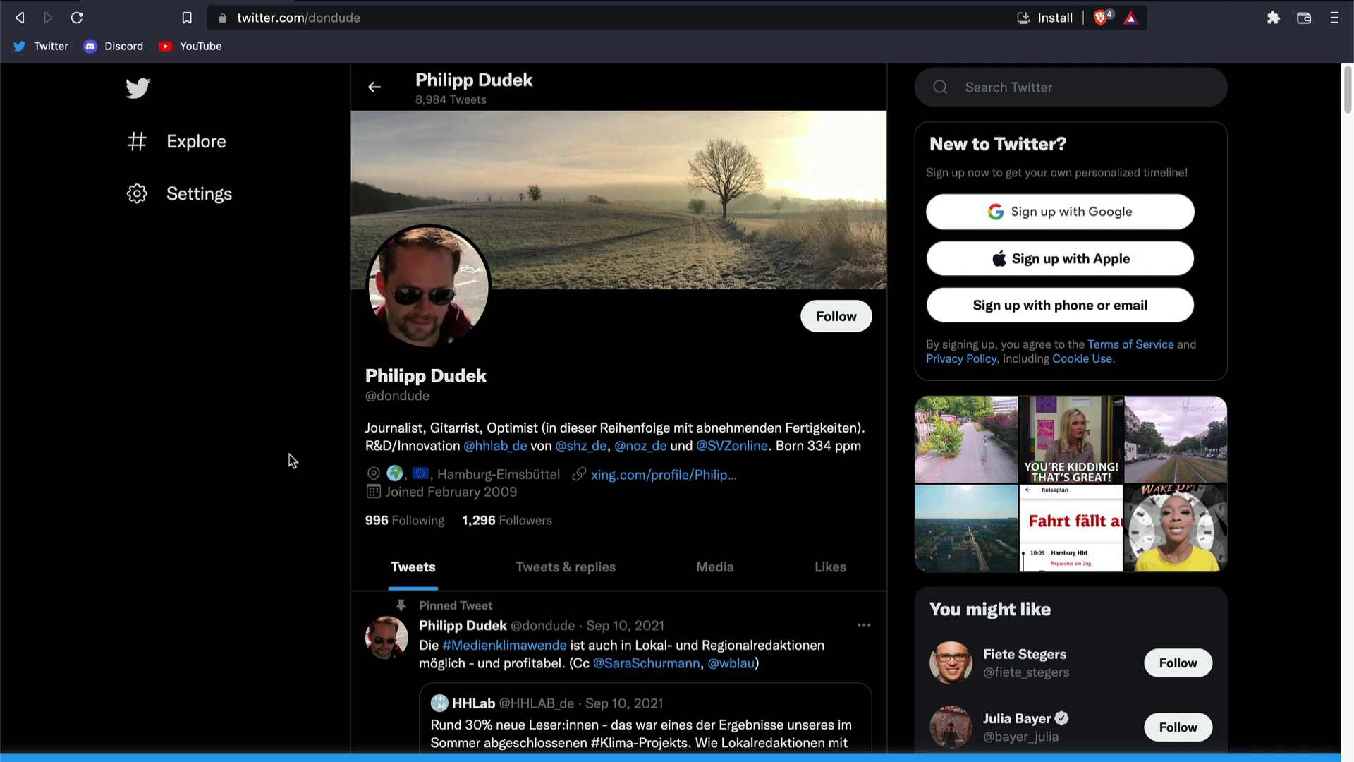
- Search Twitter for the journalist's own #leipzig tweets and enlarge the Boomtown Leipzig article photo
left_click(987, 87)
type("fro")
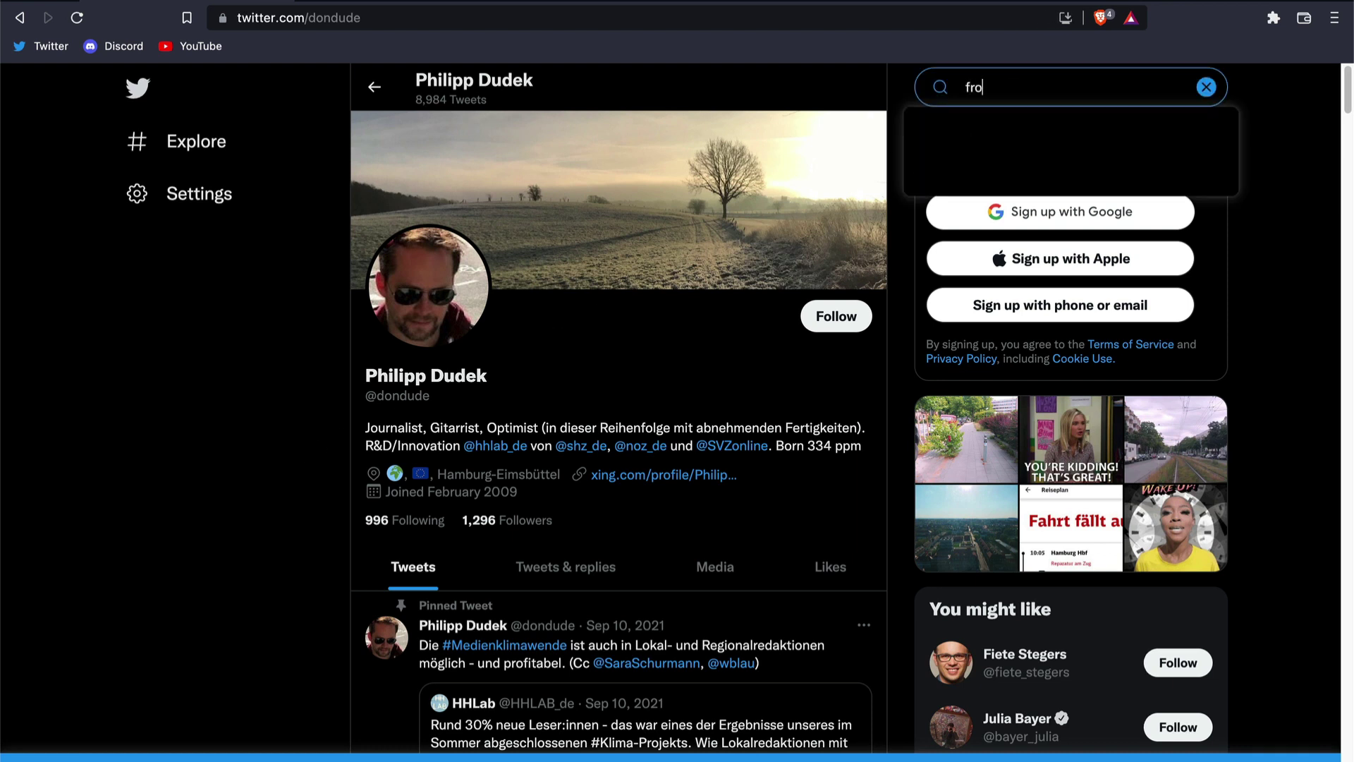
type("m:dondude ")
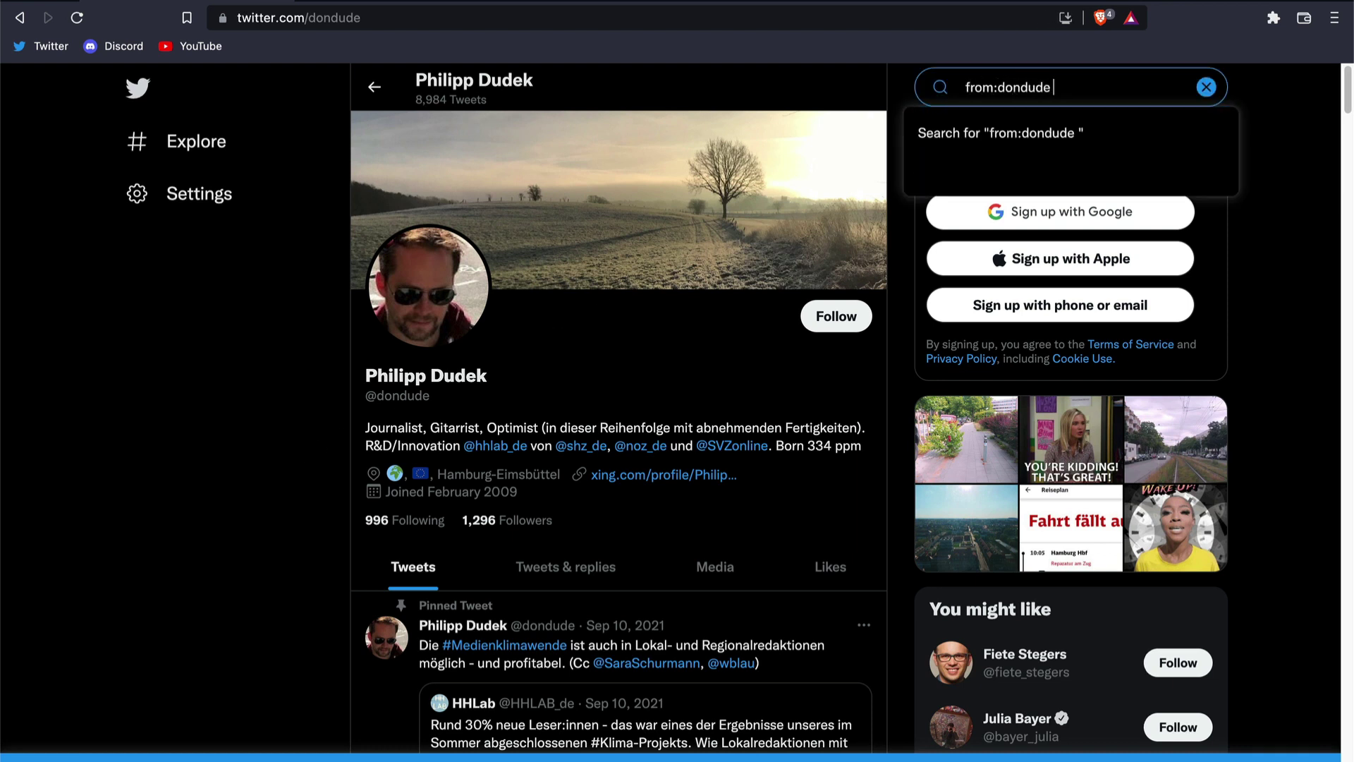
type("#leipzig")
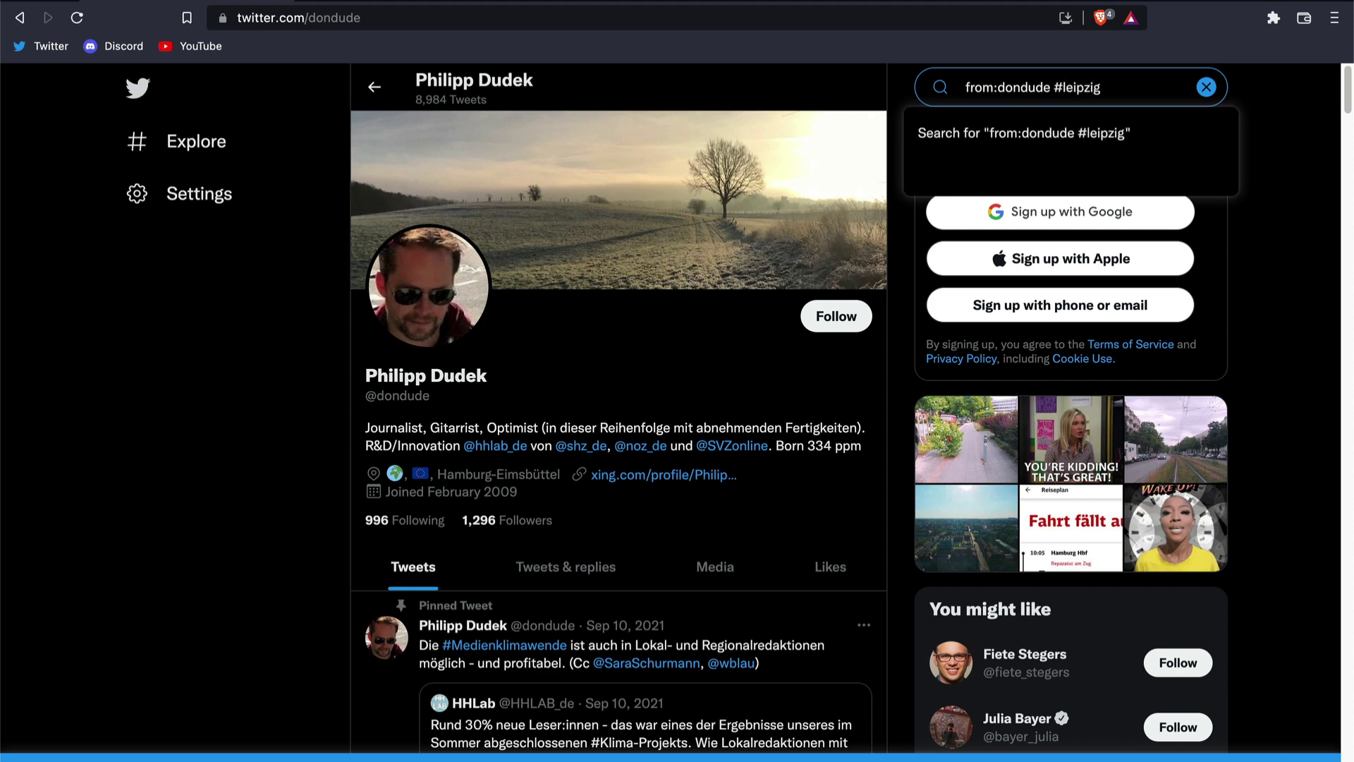
key("Return")
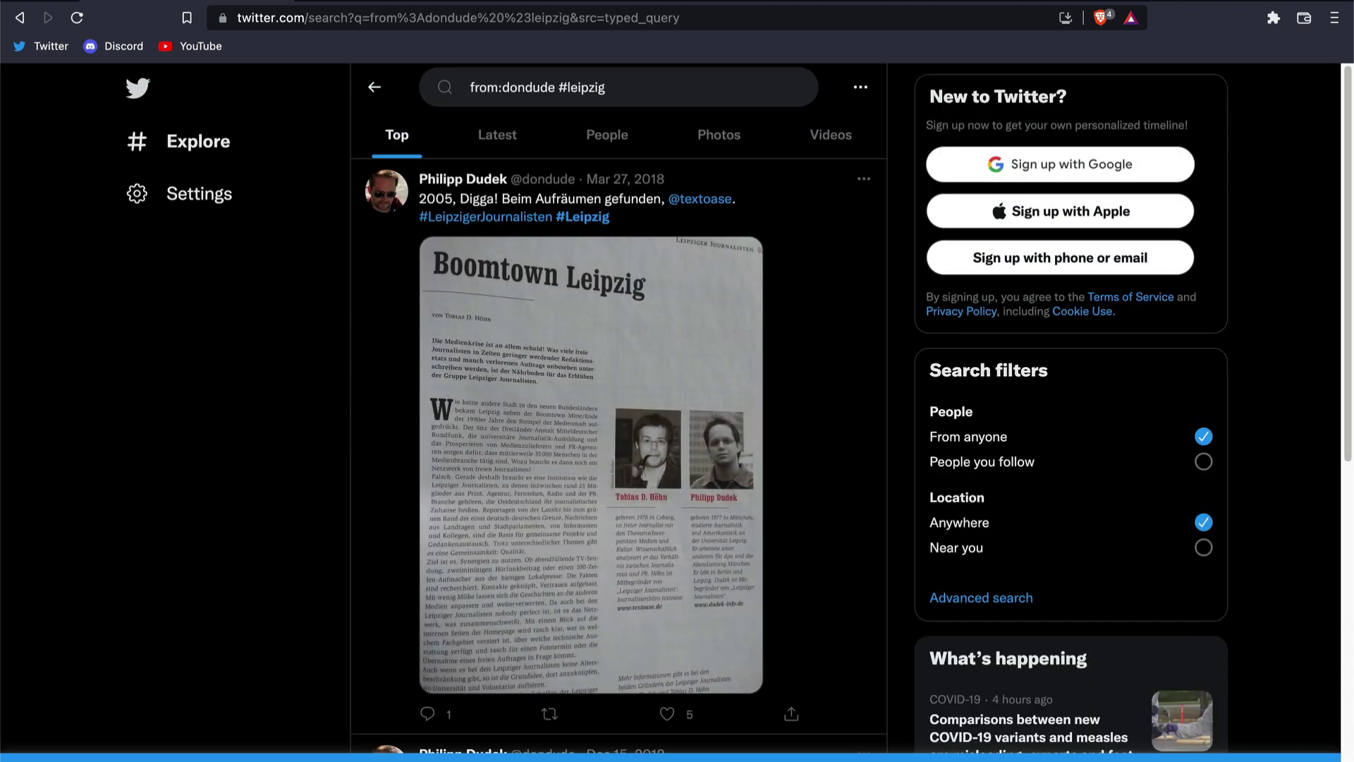
scroll(287, 363, "down", 5)
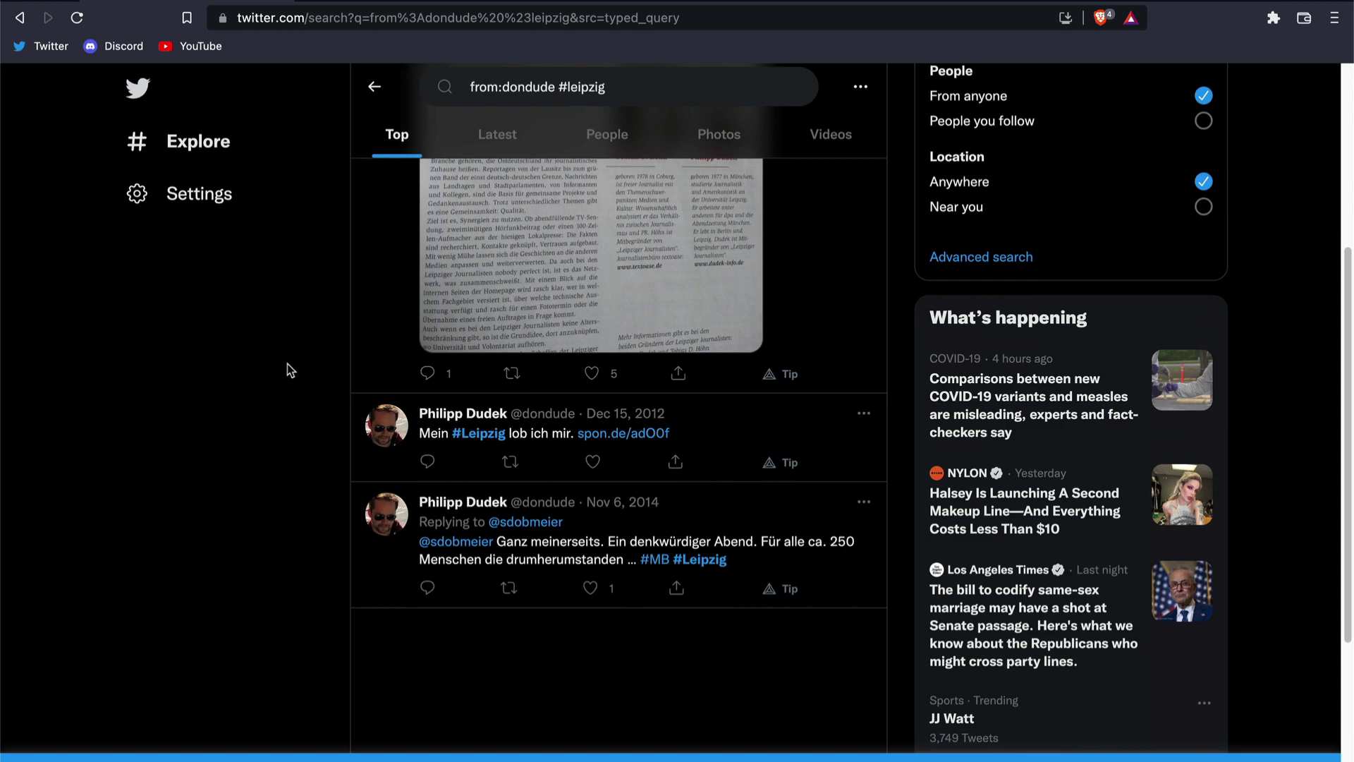
scroll(287, 363, "up", 5)
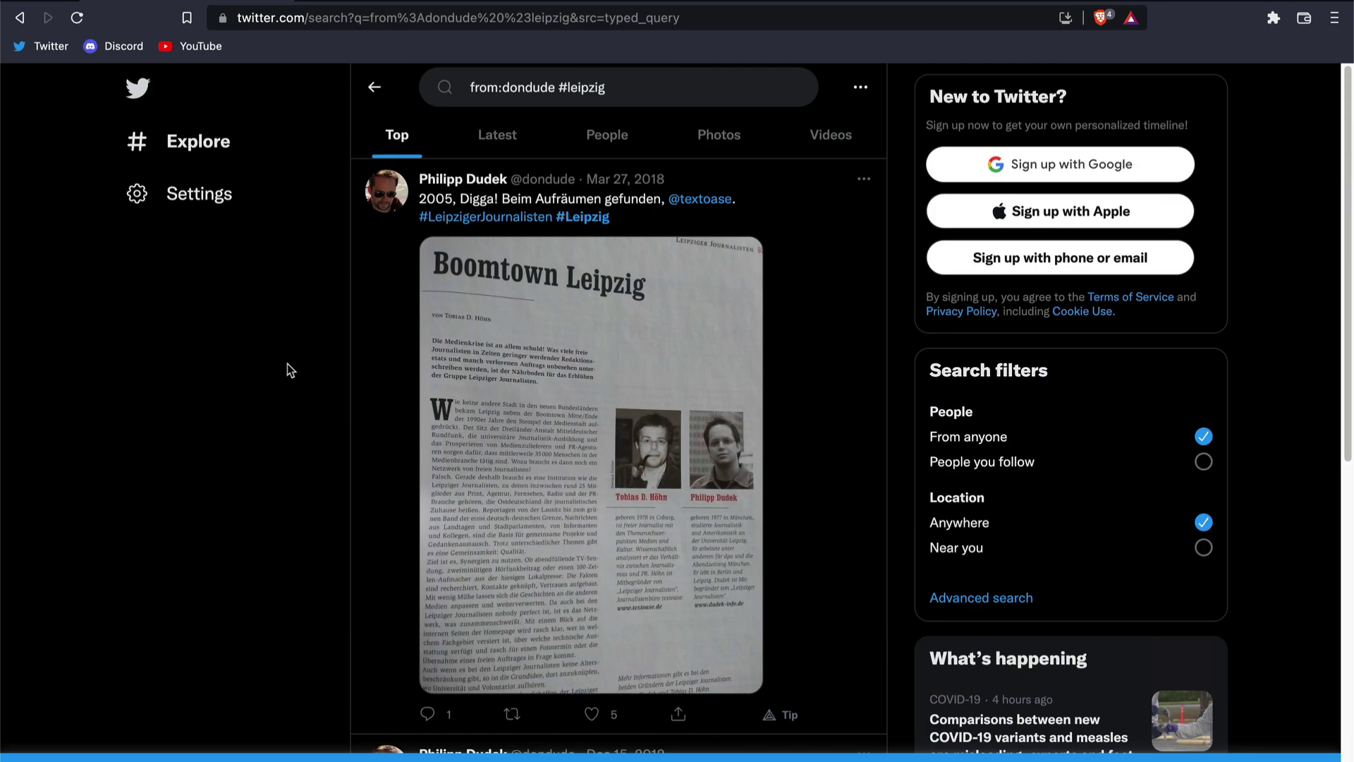
left_click(492, 442)
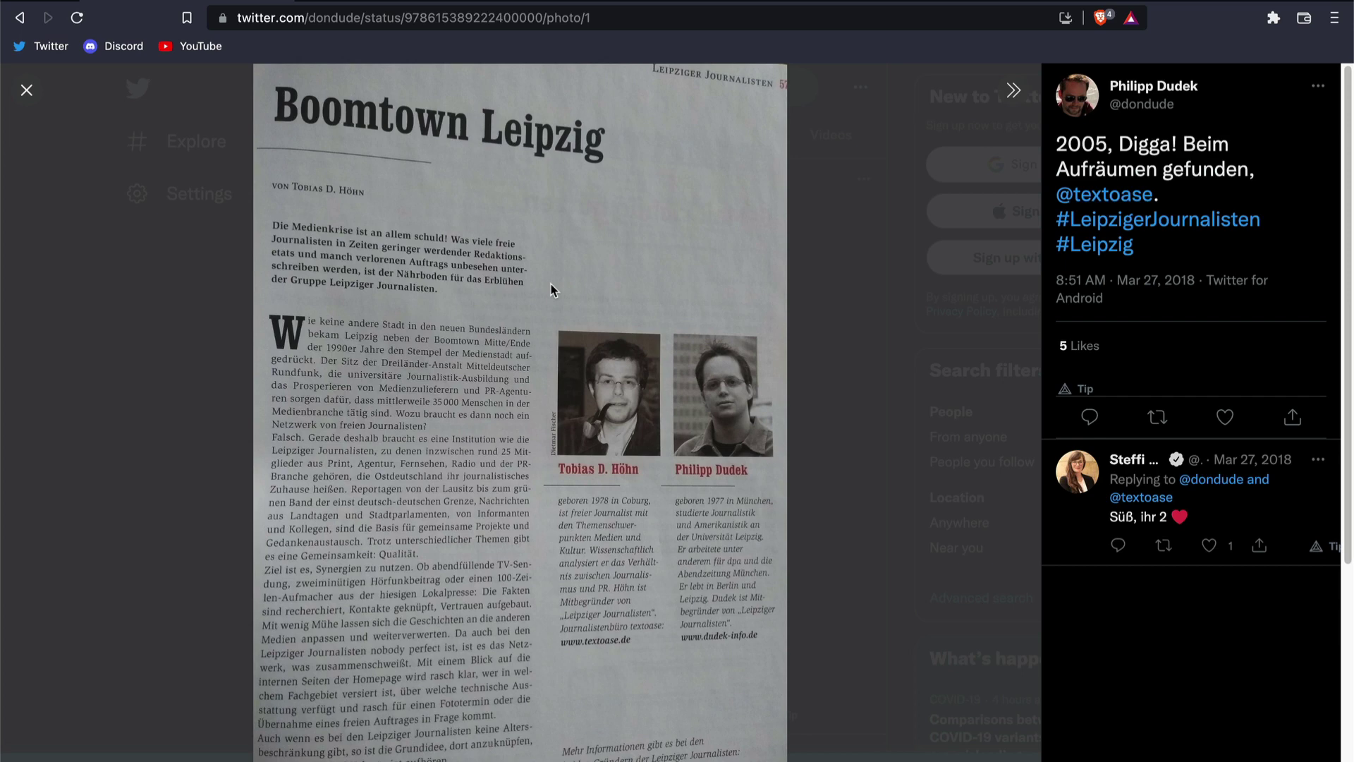
- Visit the personal website address printed in the article, which redirects to the journalist's Xing profile
key("ctrl+t")
type("https://dud")
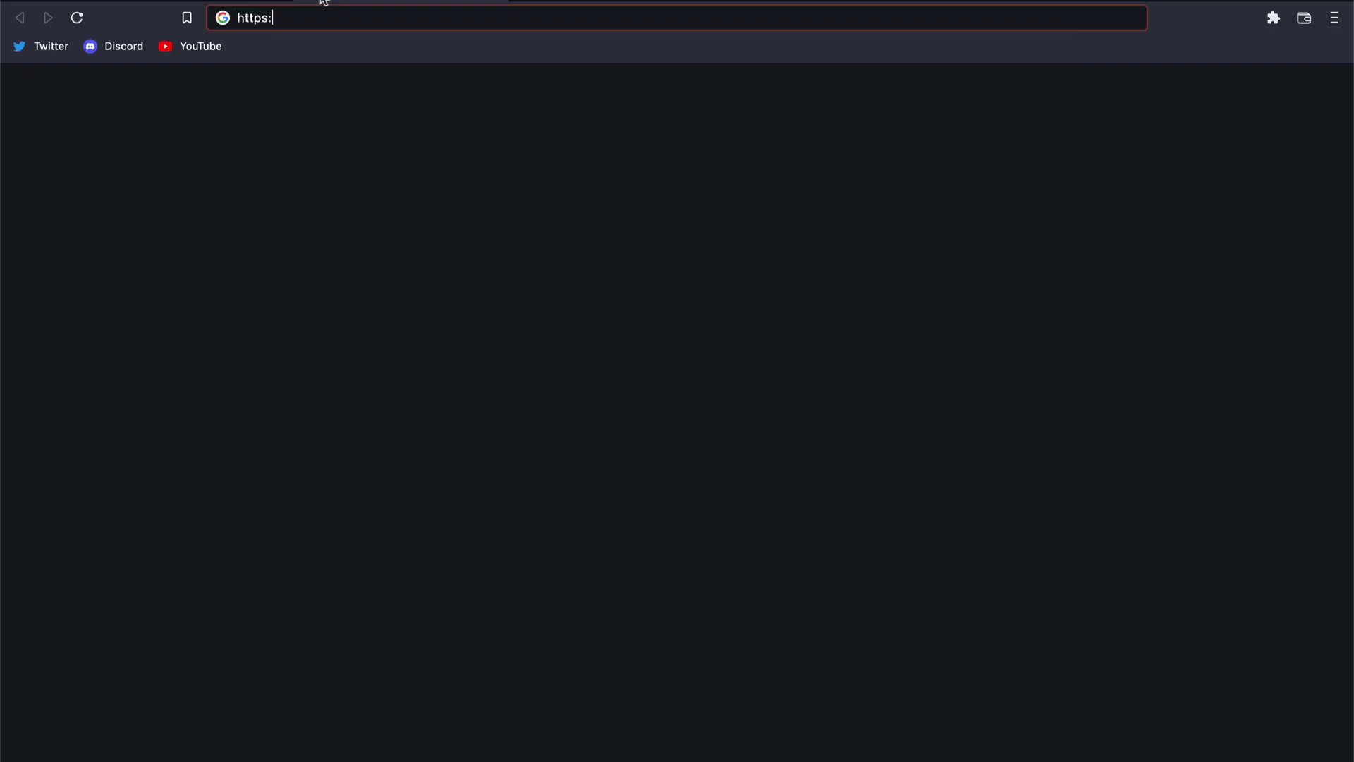
type("ek-info.de")
key("Return")
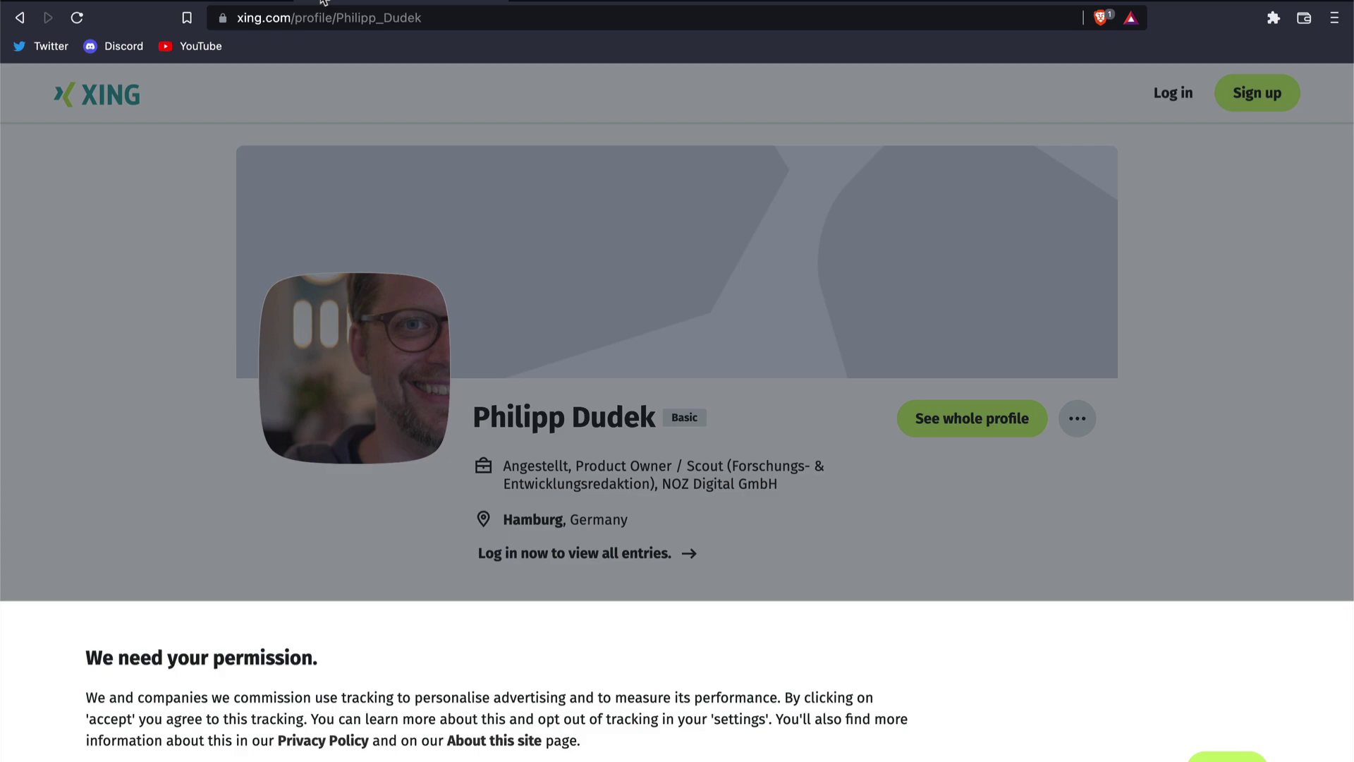
key("ctrl+t")
- Search Google for 'wayback machine' and open the Wayback Machine site
type("wayback machine")
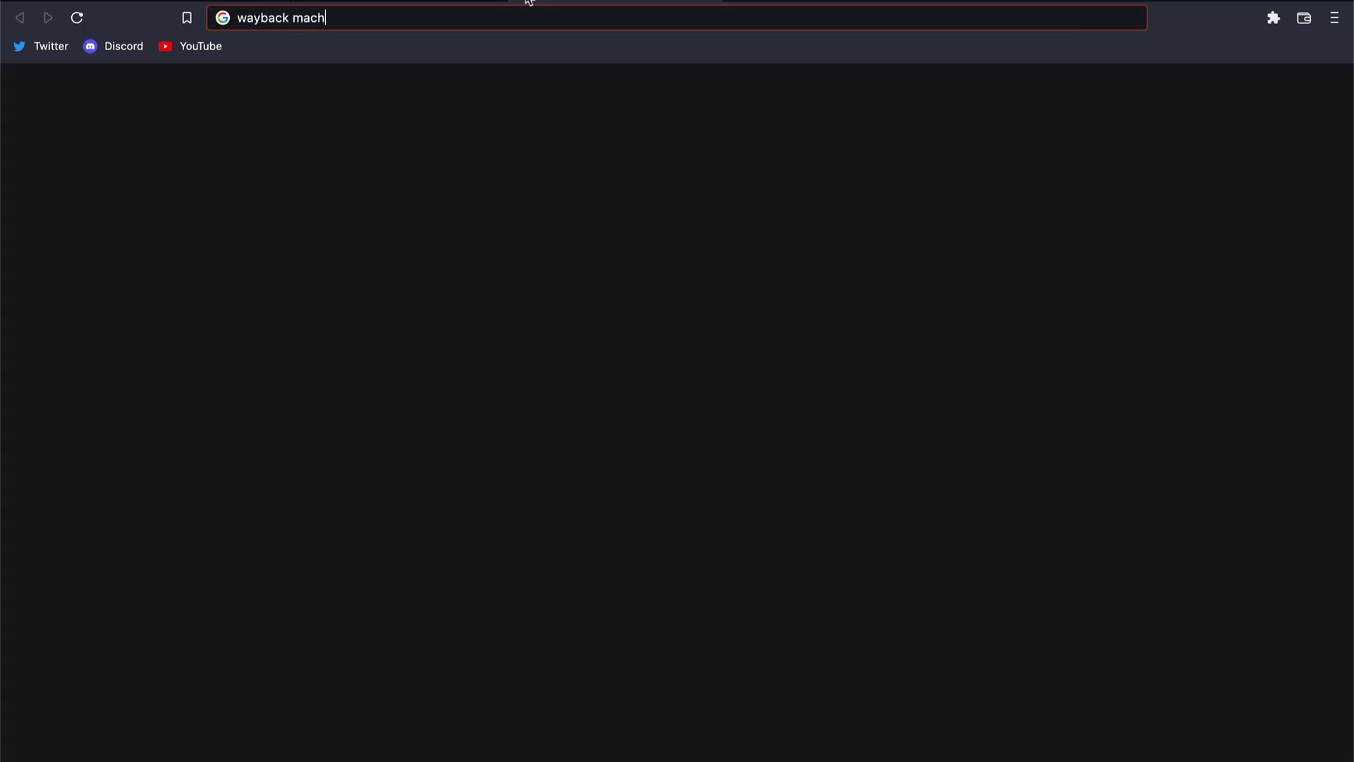
key("Return")
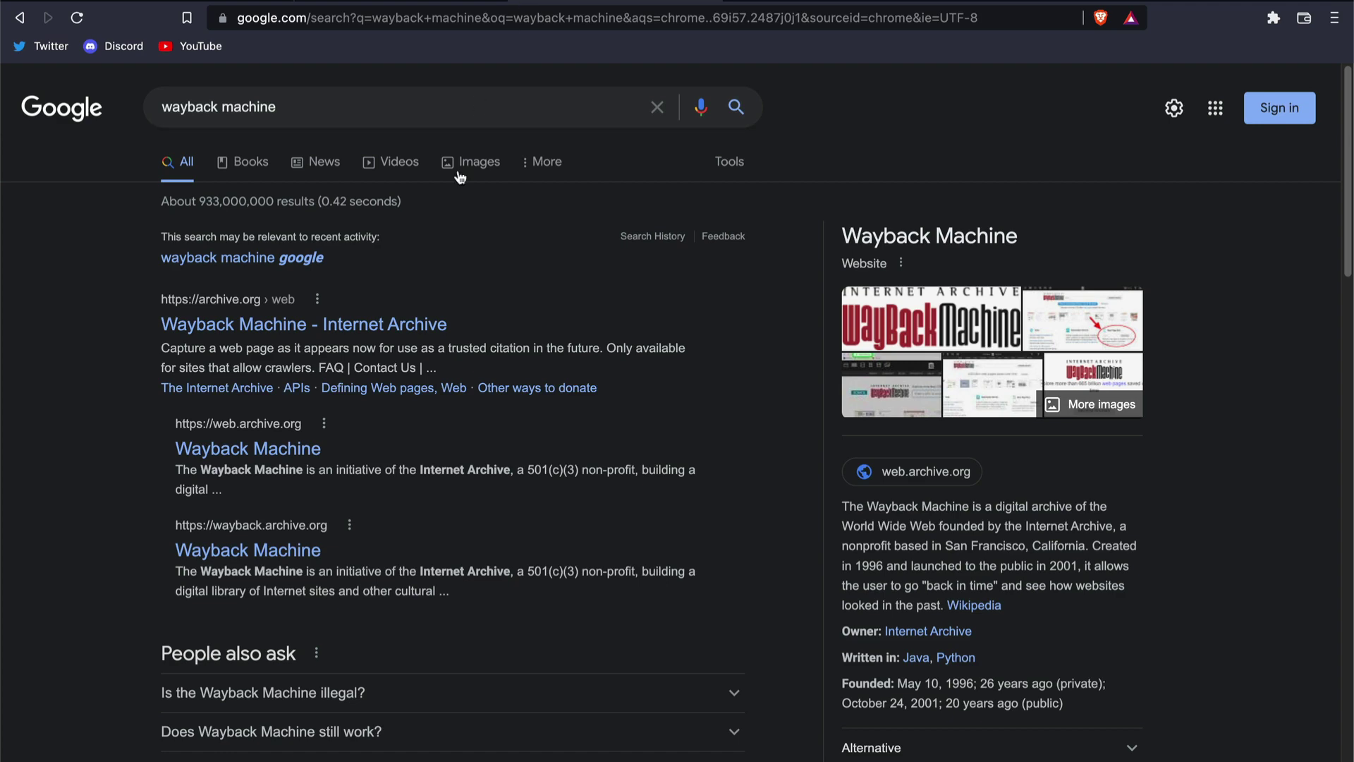
left_click(381, 326)
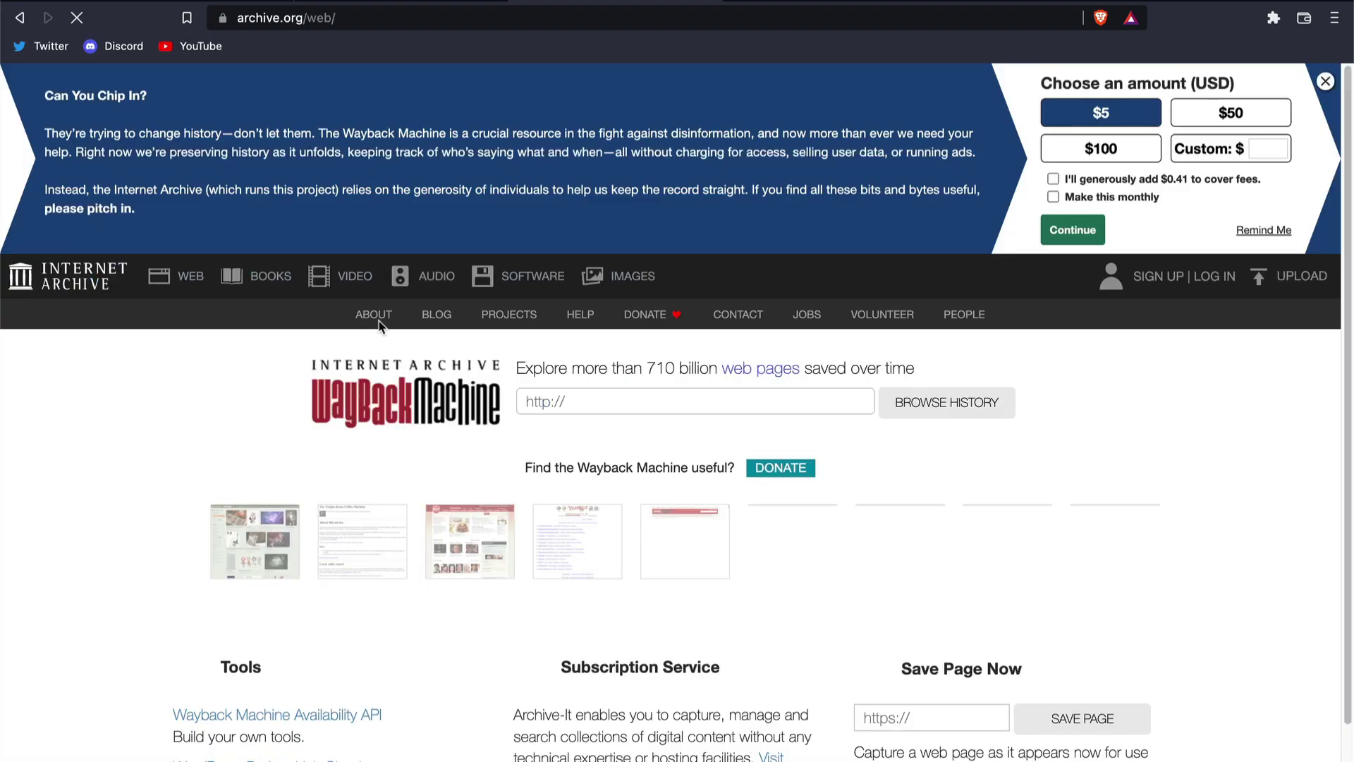
- Dismiss the donation banner and look up the capture history of dudek-info.de
left_click(1325, 80)
left_click(603, 214)
type("dudek-info.de")
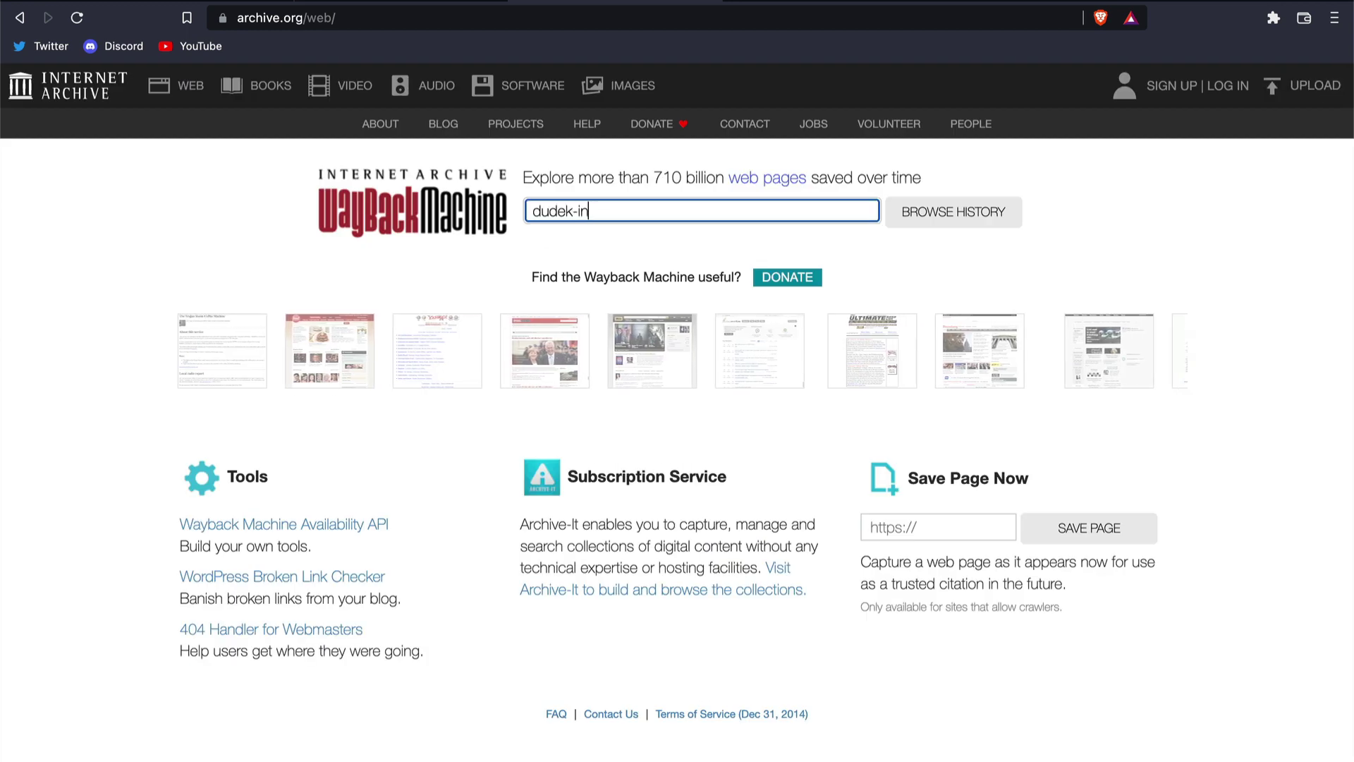
left_click(929, 209)
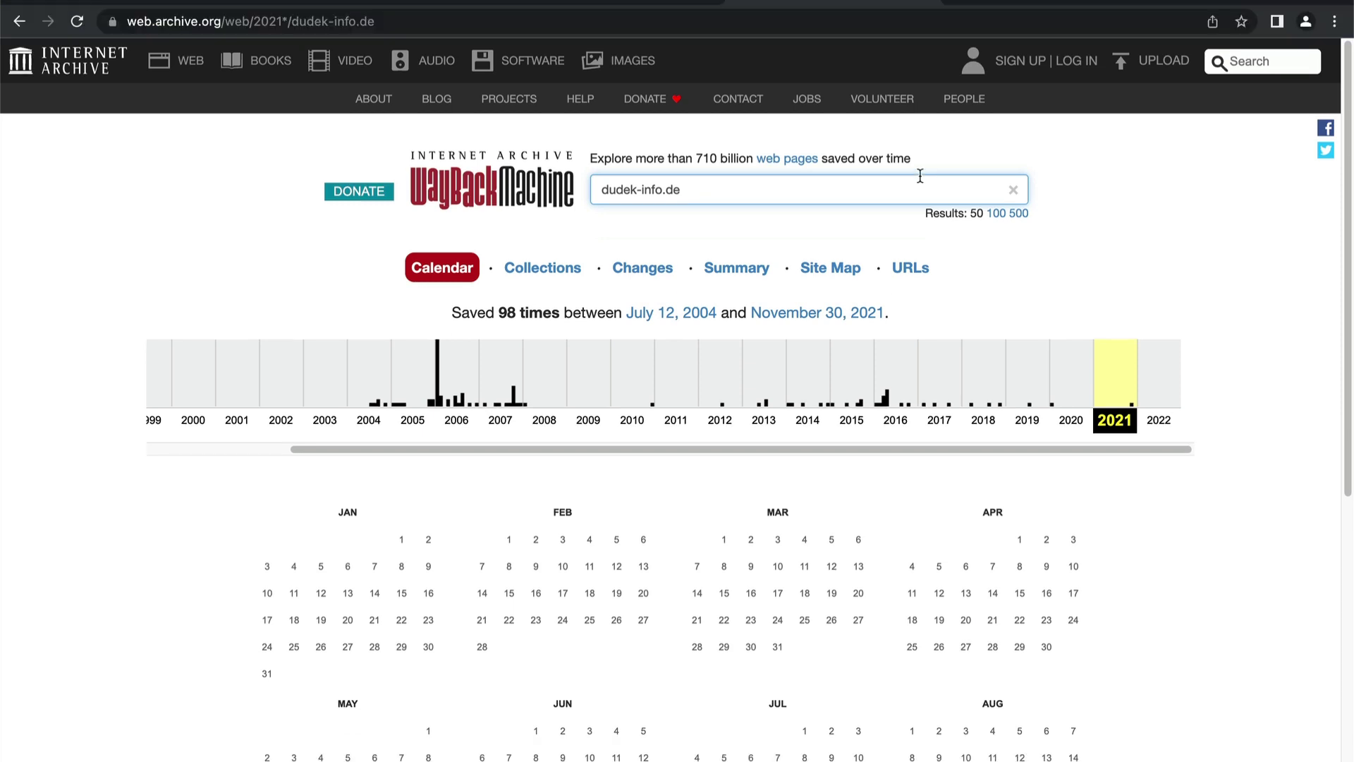
- Open the July 12, 2004 capture of dudek-info.de and view its impressum page
left_click(372, 386)
scroll(445, 516, "down", 3)
mouse_move(724, 612)
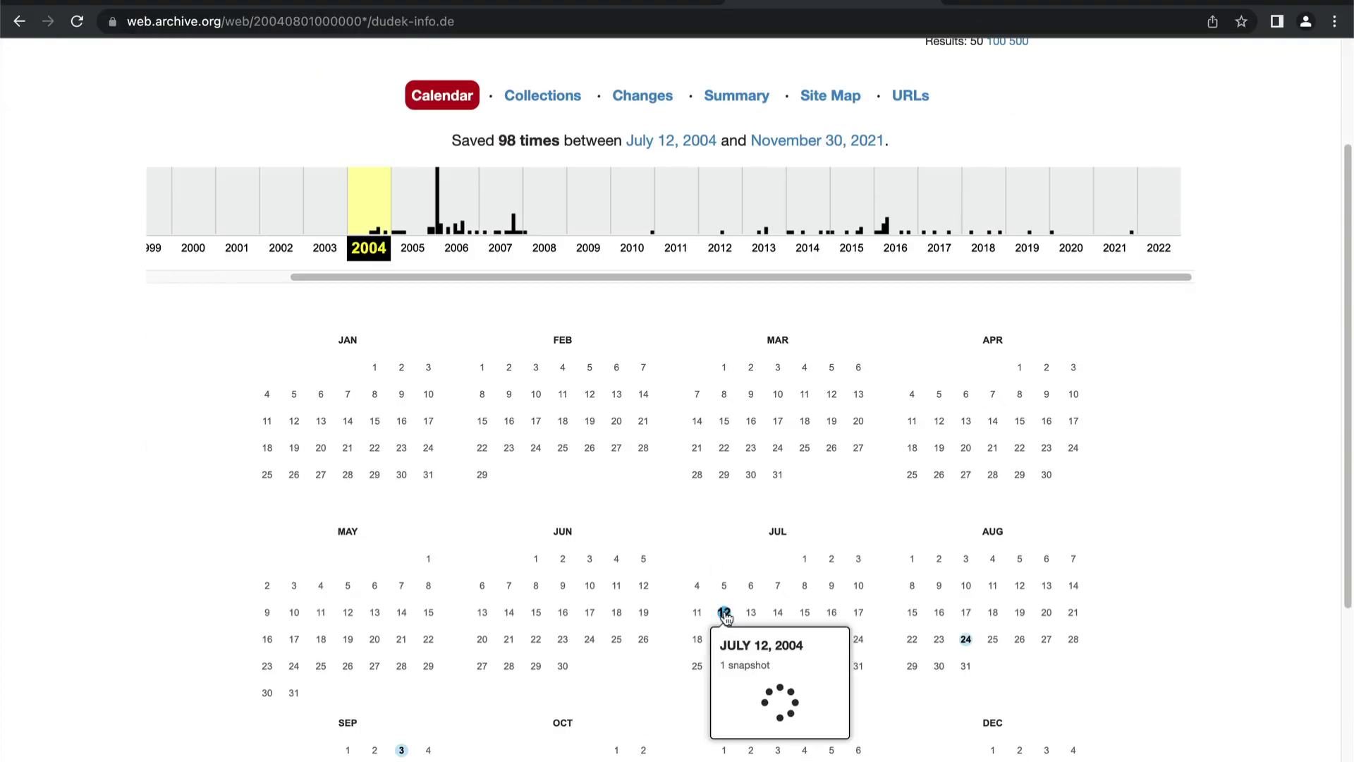
left_click(754, 690)
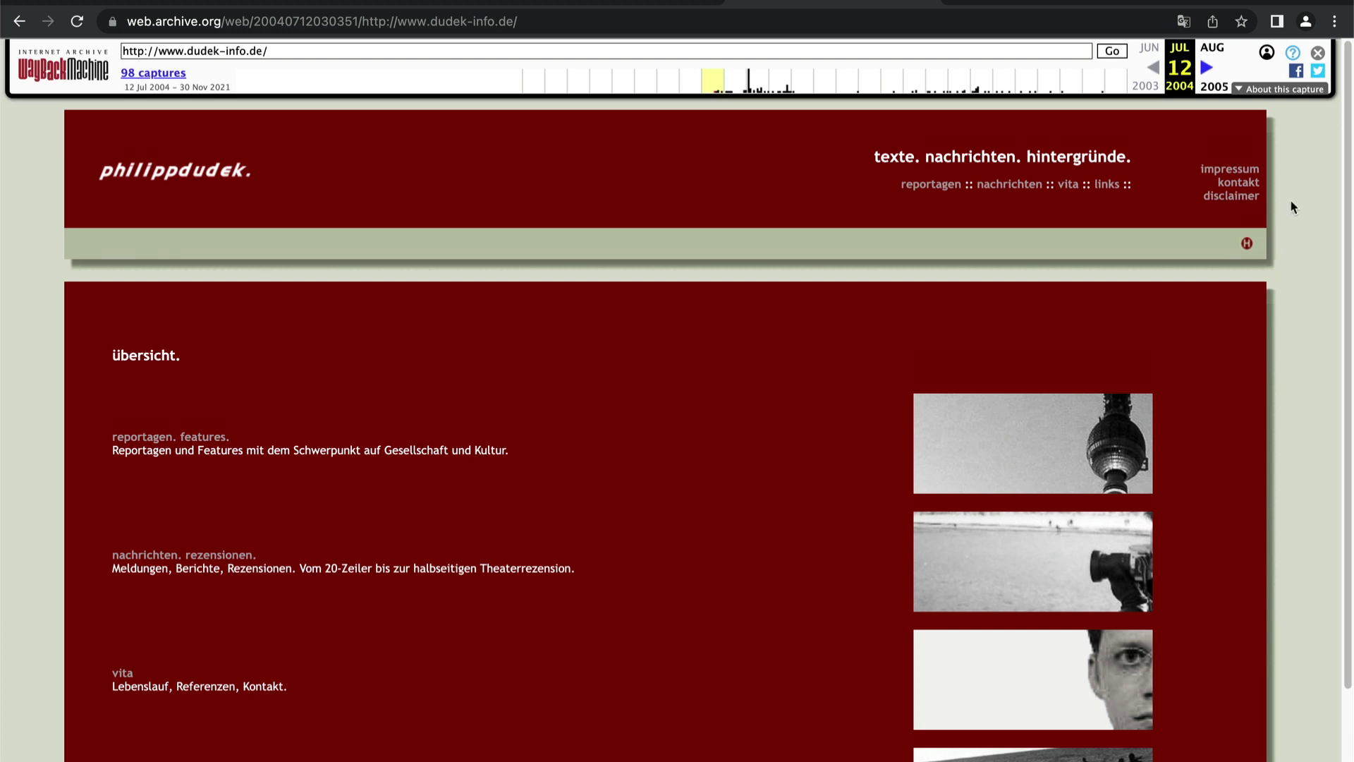
left_click(1235, 172)
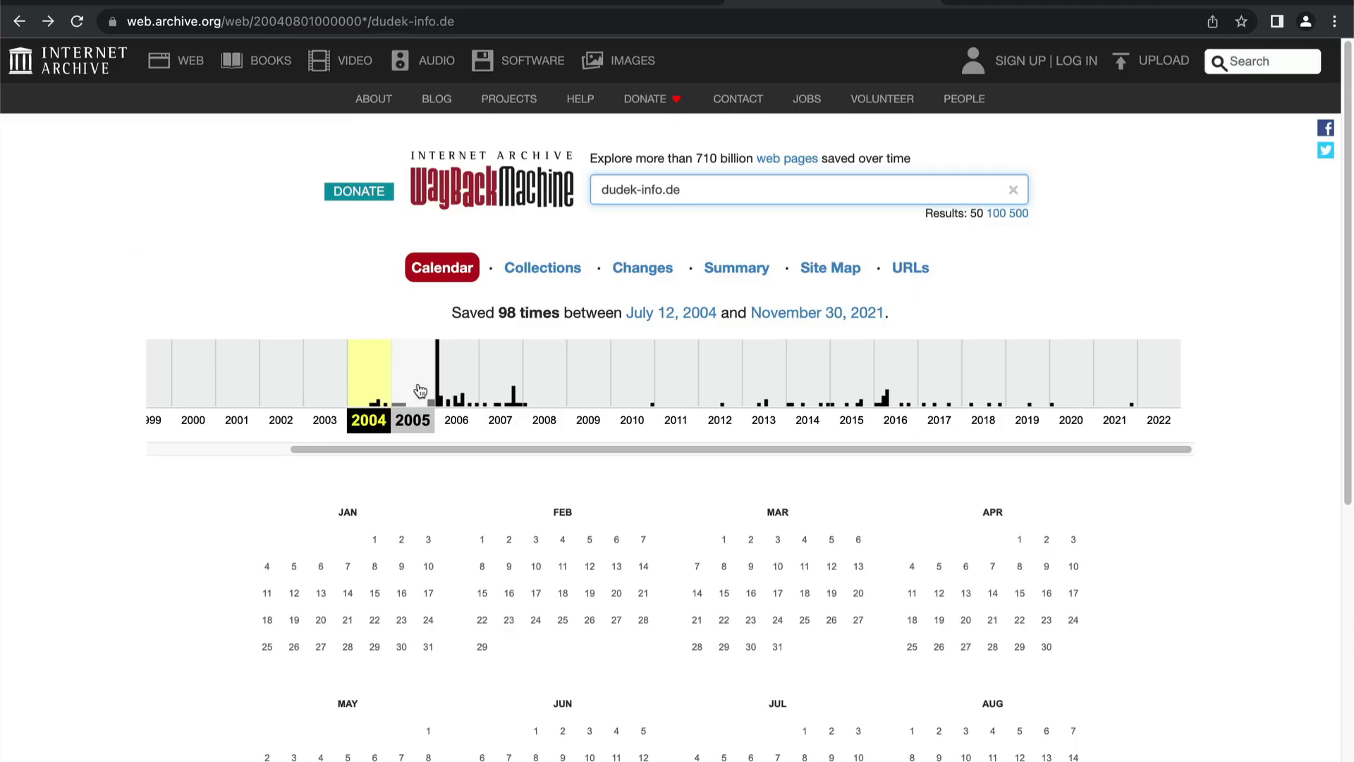
- Open the December 31, 2005 capture of dudek-info.de at 14:23:23 and its impressum page
left_click(421, 390)
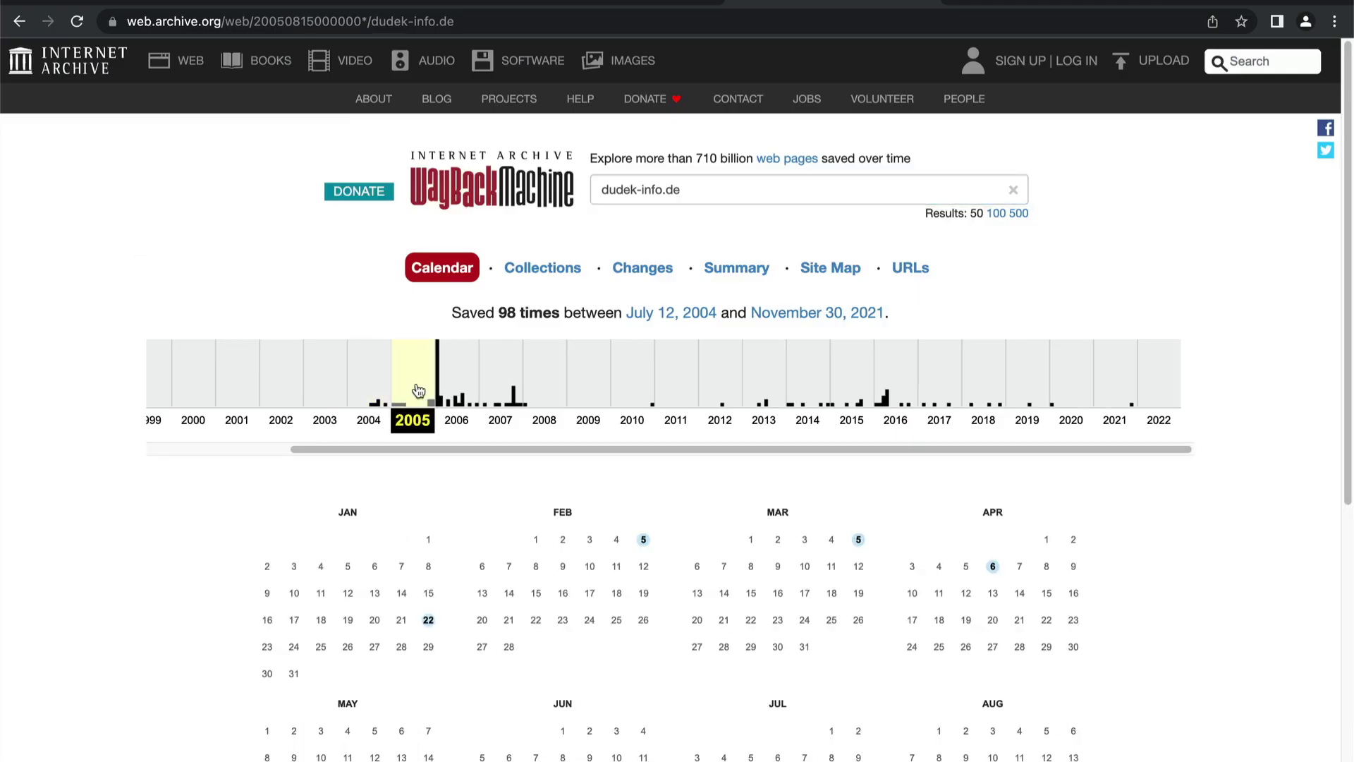
scroll(466, 497, "down", 5)
mouse_move(1073, 701)
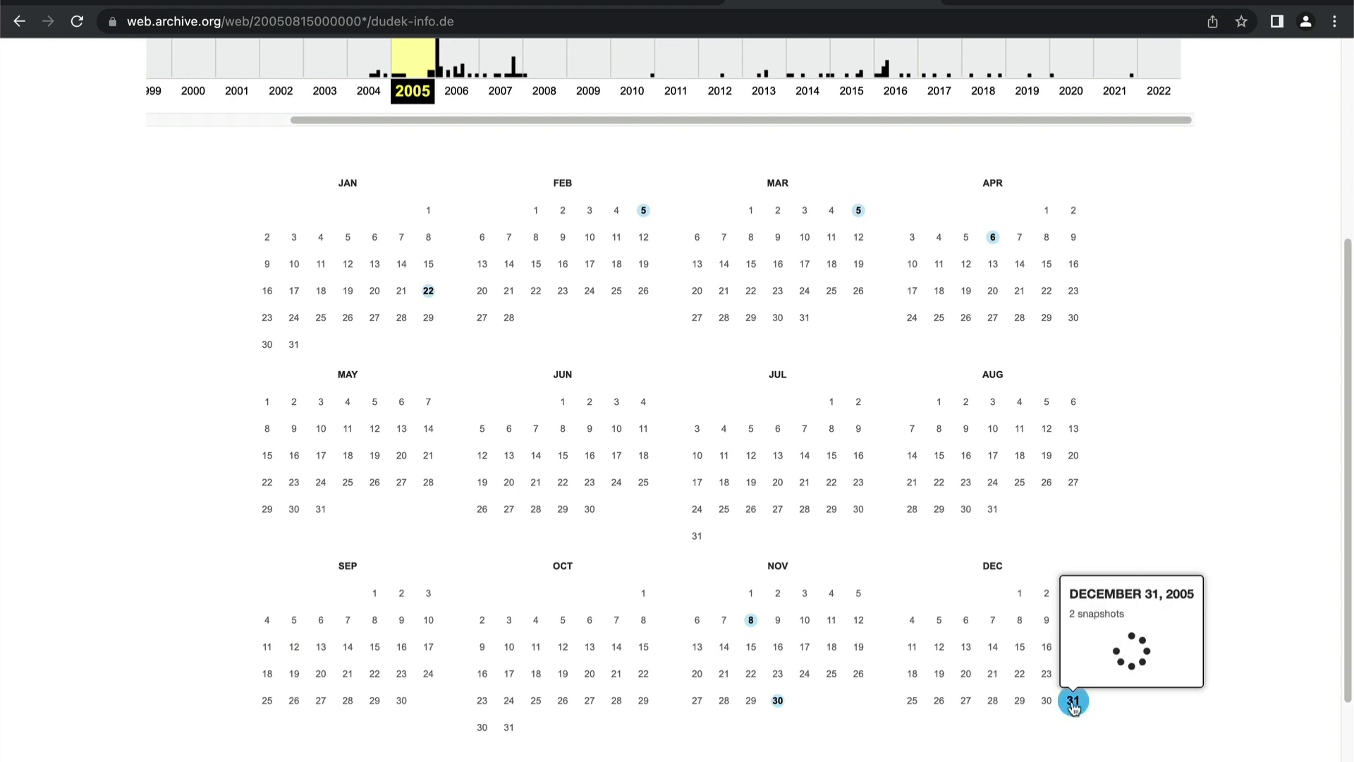
left_click(1106, 635)
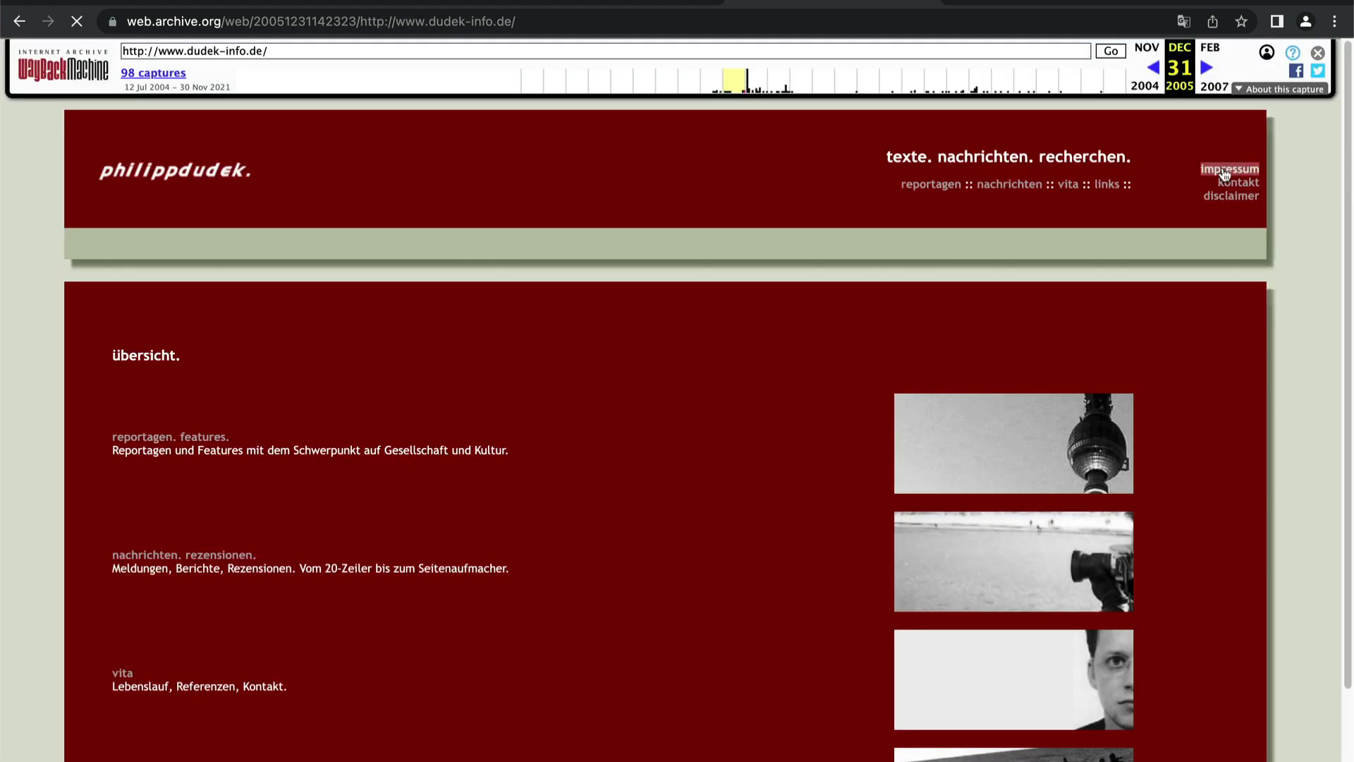
left_click(1225, 173)
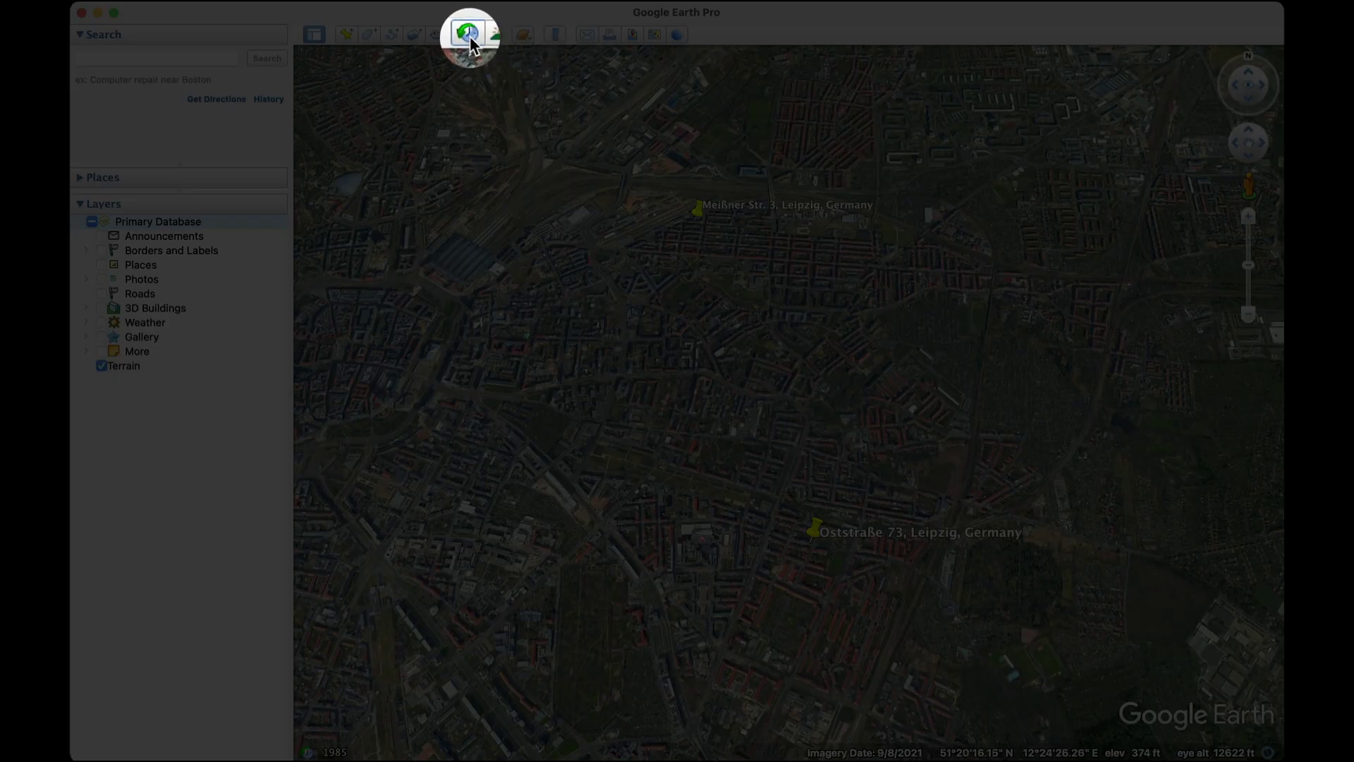
- Turn on historical imagery and move the time slider from 1985 to 2000
left_click(468, 34)
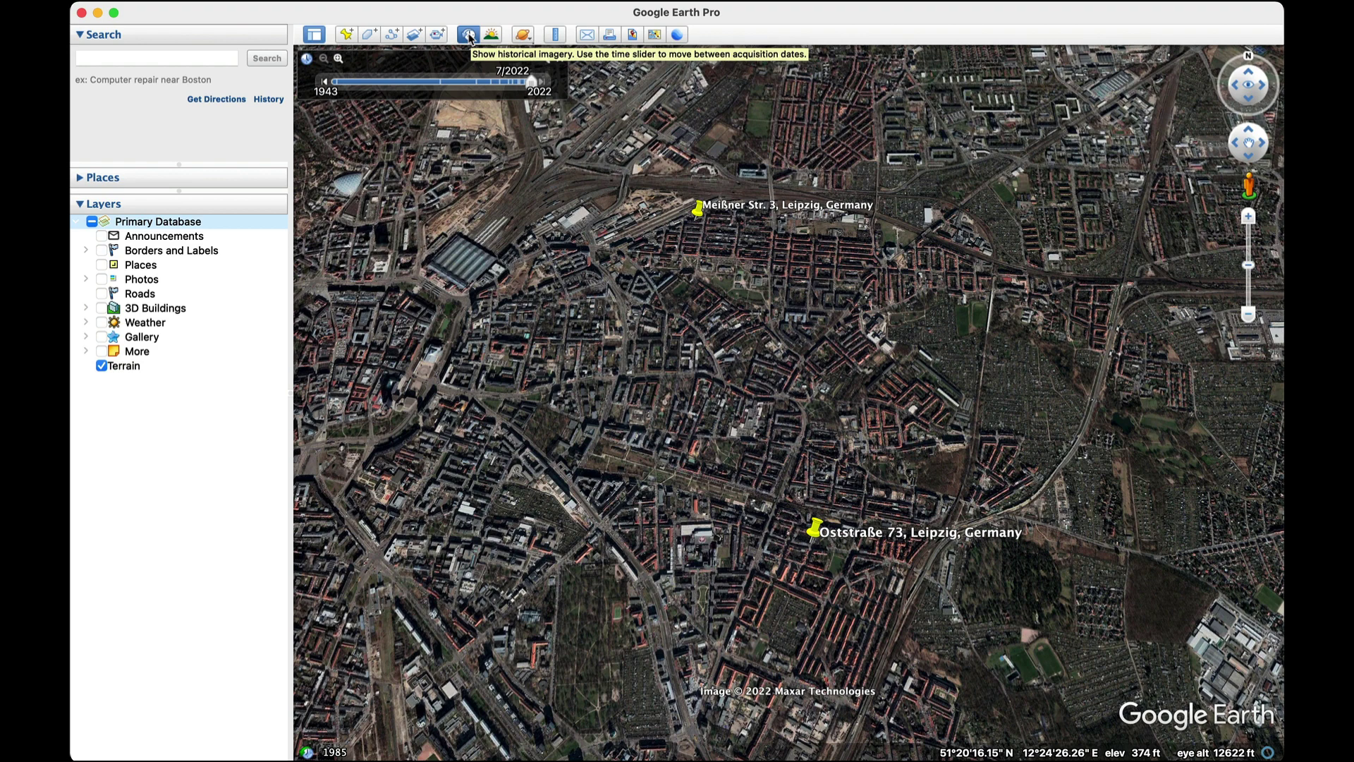
left_click(443, 83)
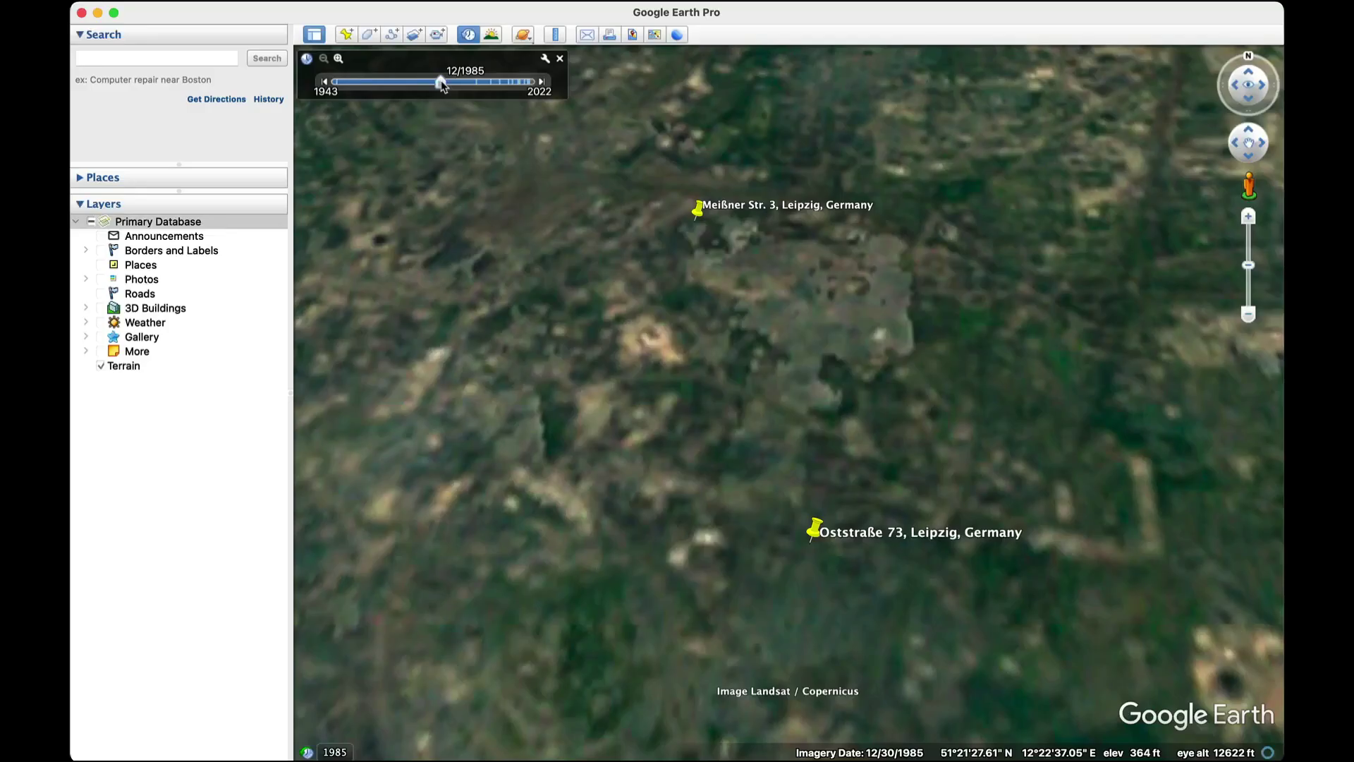
left_click(542, 82)
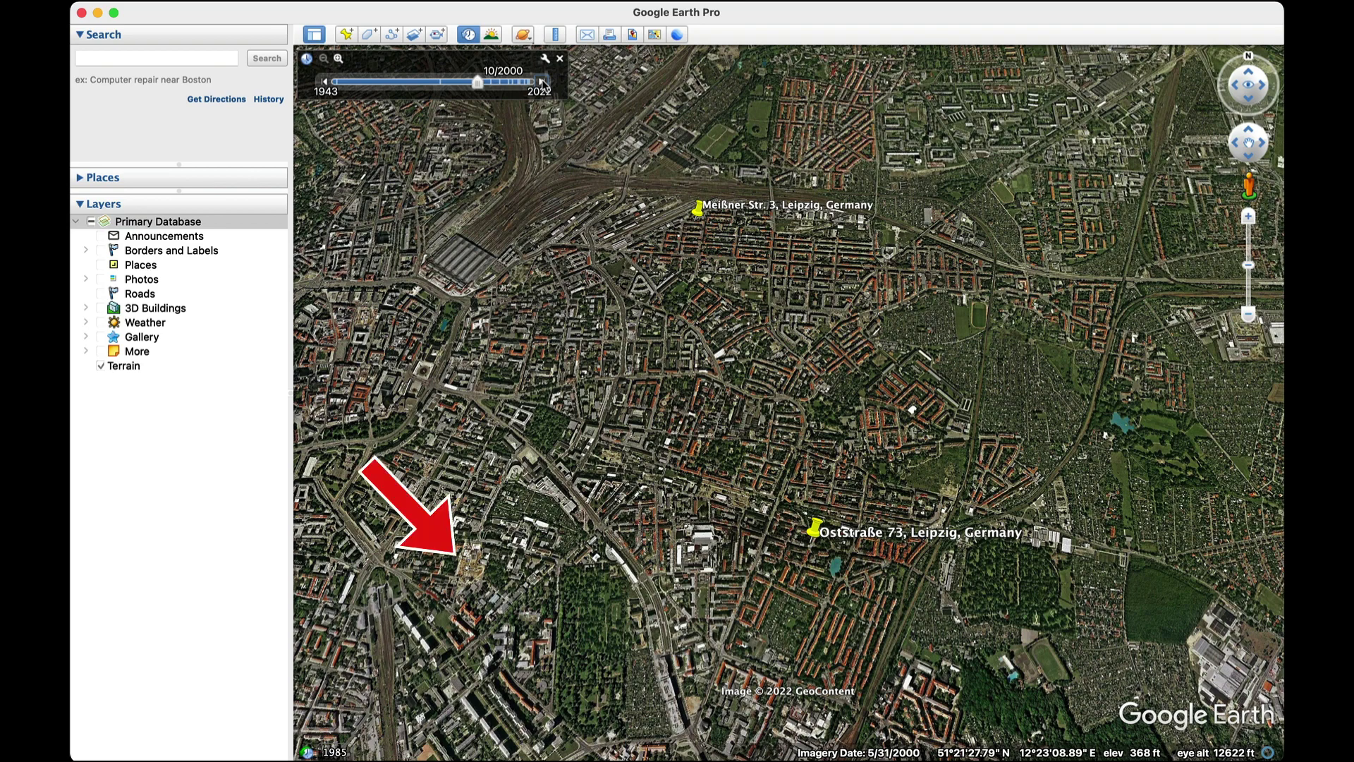
- Zoom in on the construction site in the 2000 imagery, then zoom back out
double_click(464, 569)
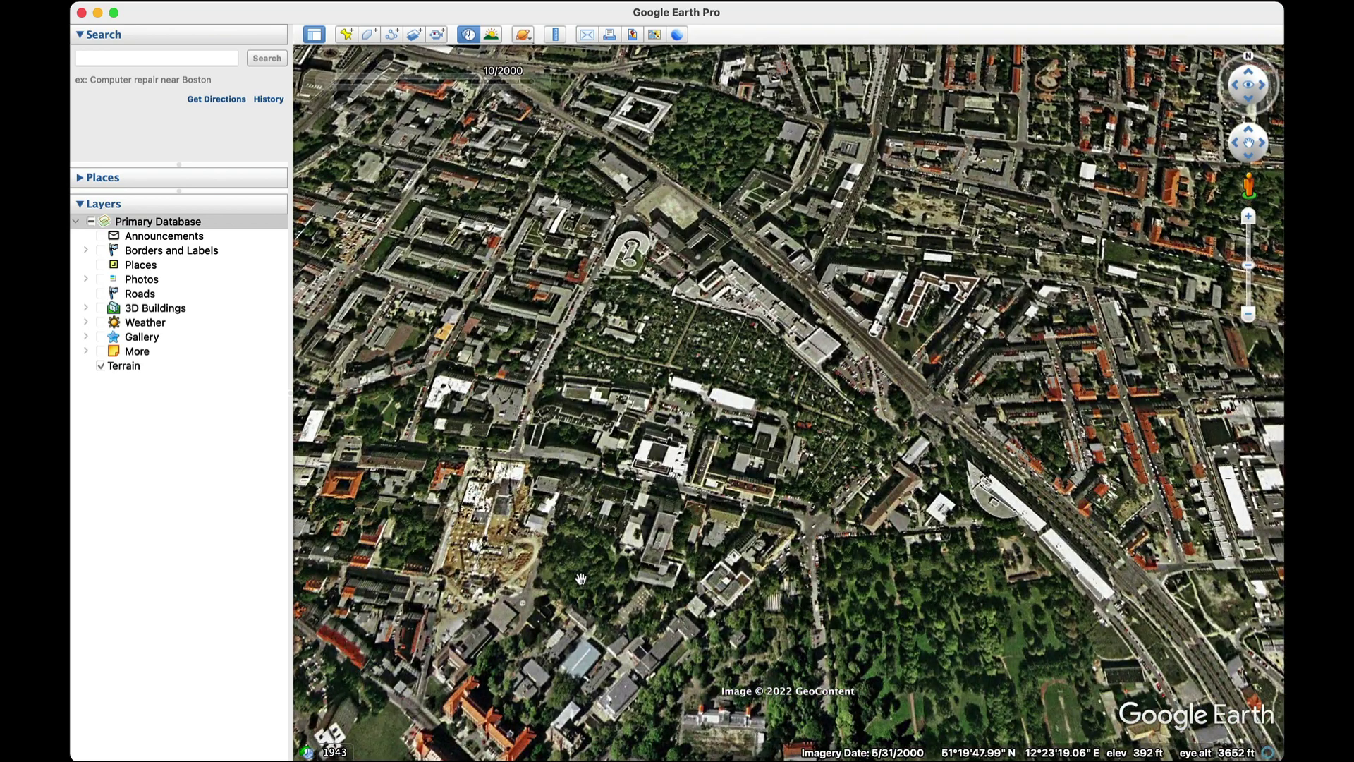
double_click(495, 565)
scroll(494, 564, "down", 3)
scroll(532, 562, "down", 3)
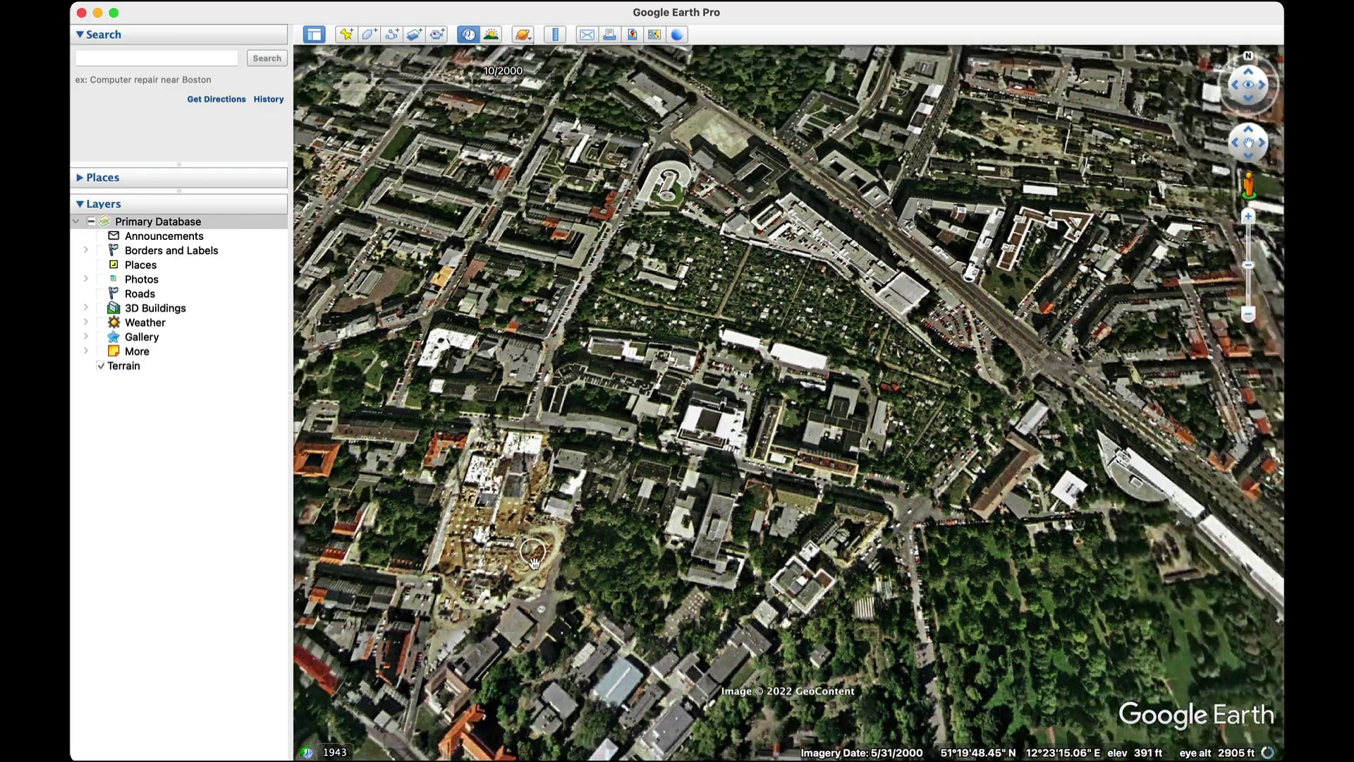
scroll(532, 562, "down", 3)
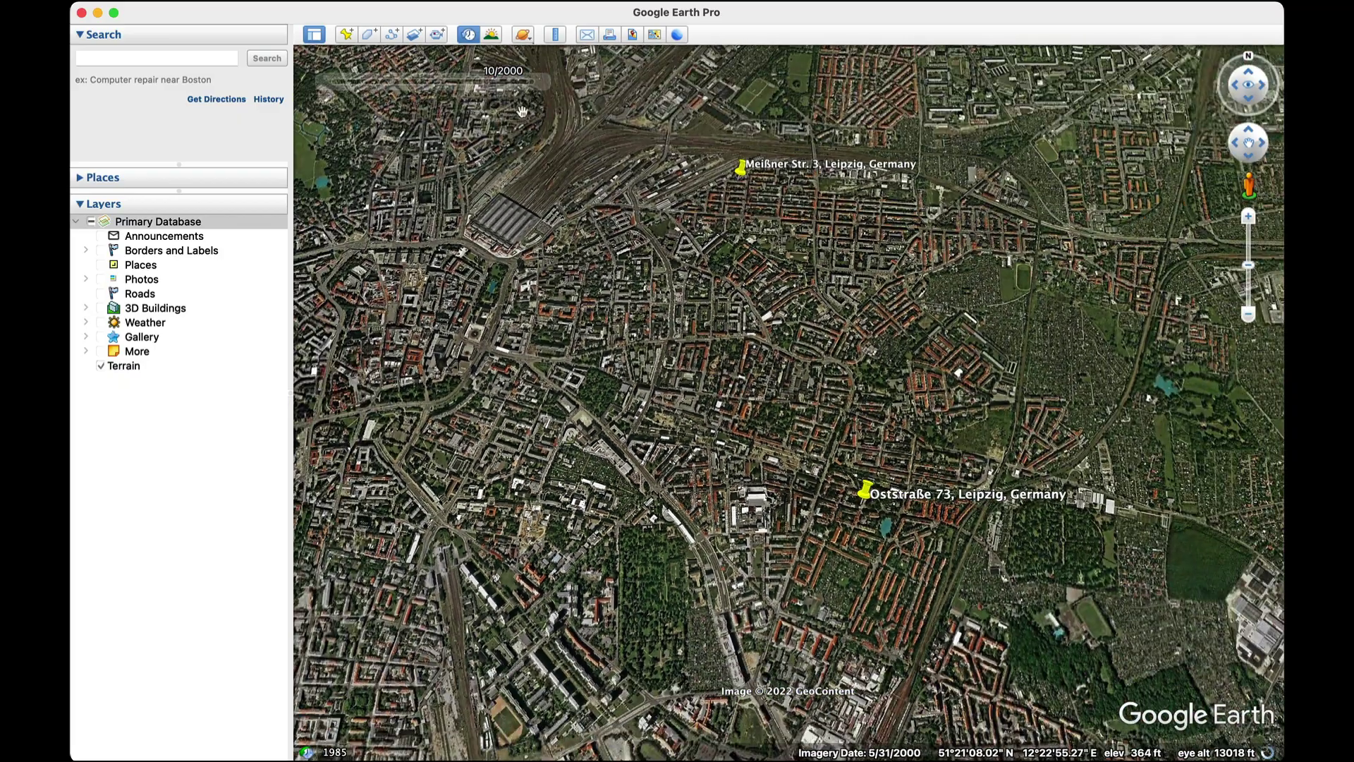
- Switch to the June 2006 imagery and zoom in, centring the construction site
left_click(541, 82)
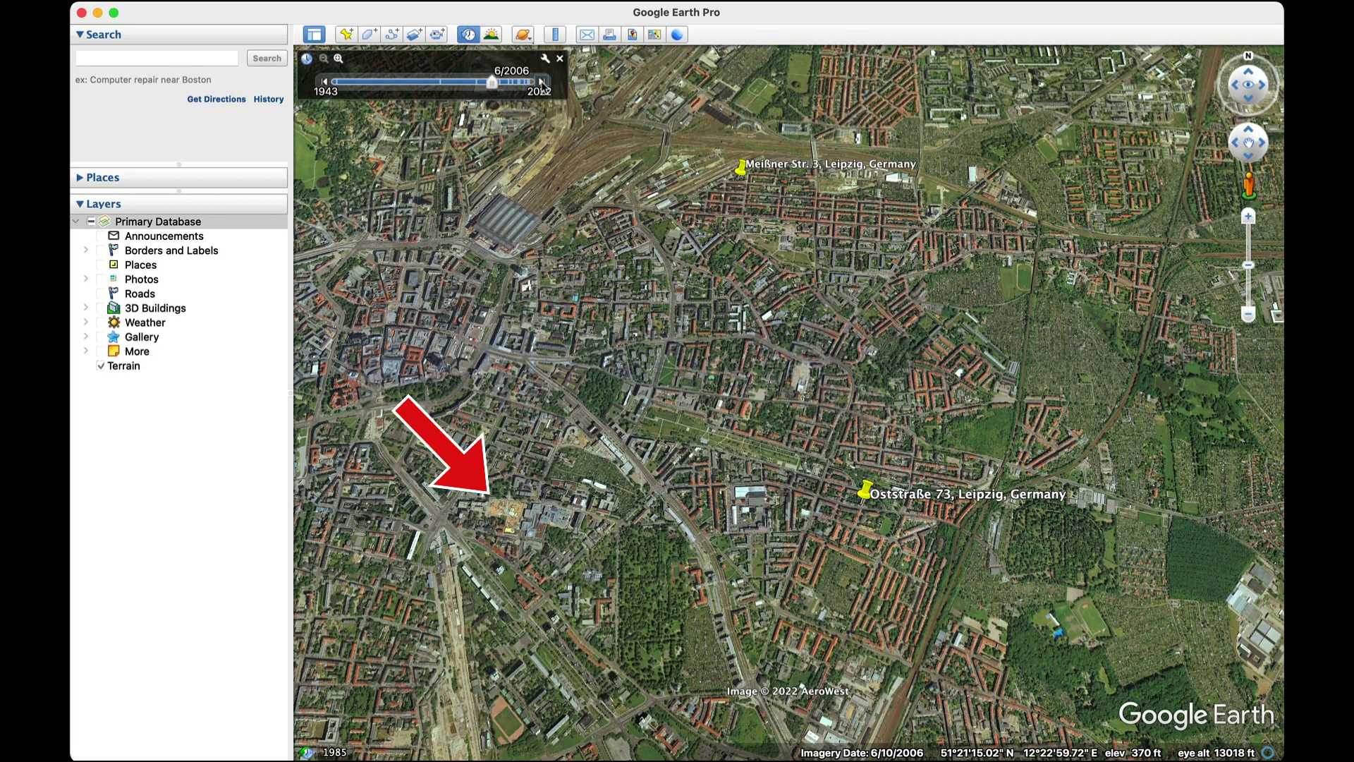
scroll(506, 519, "up", 5)
scroll(505, 518, "up", 4)
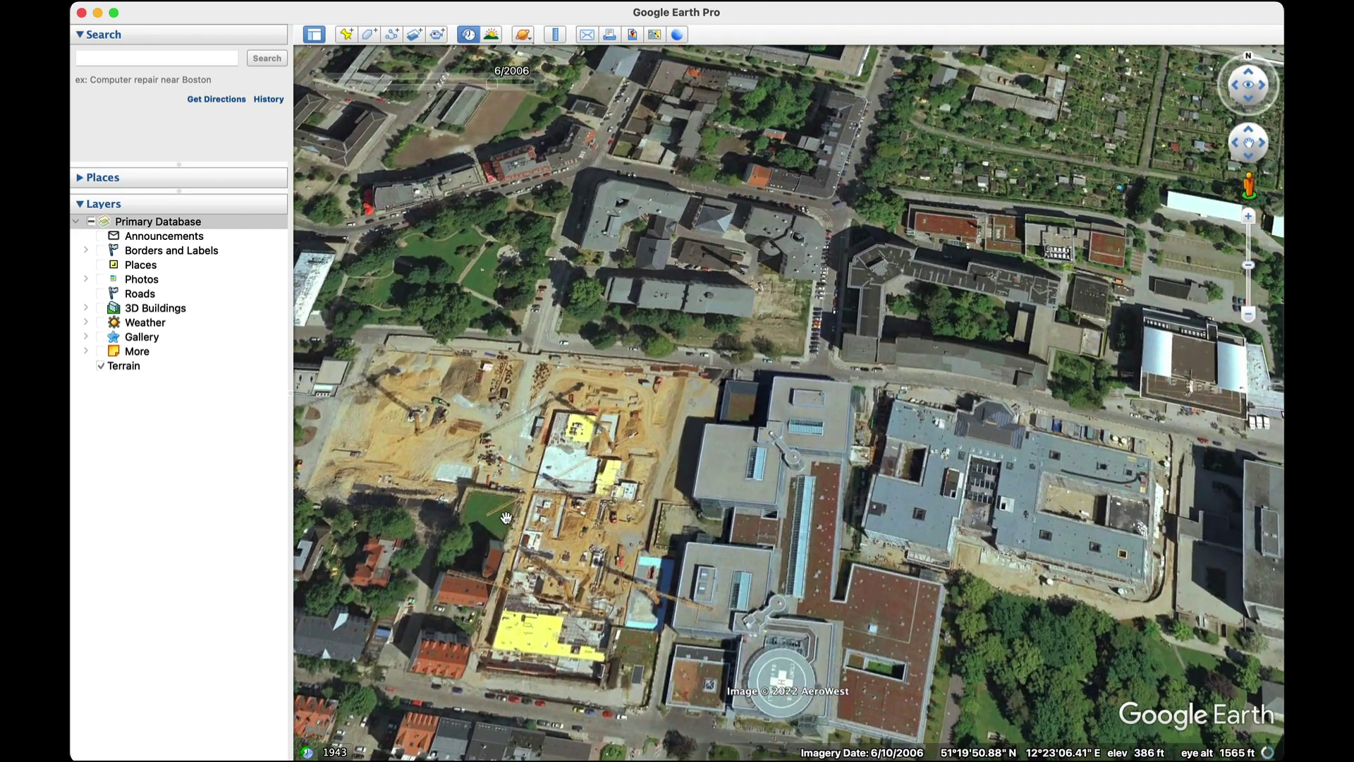
scroll(506, 518, "up", 2)
left_click_drag(506, 518, 720, 516)
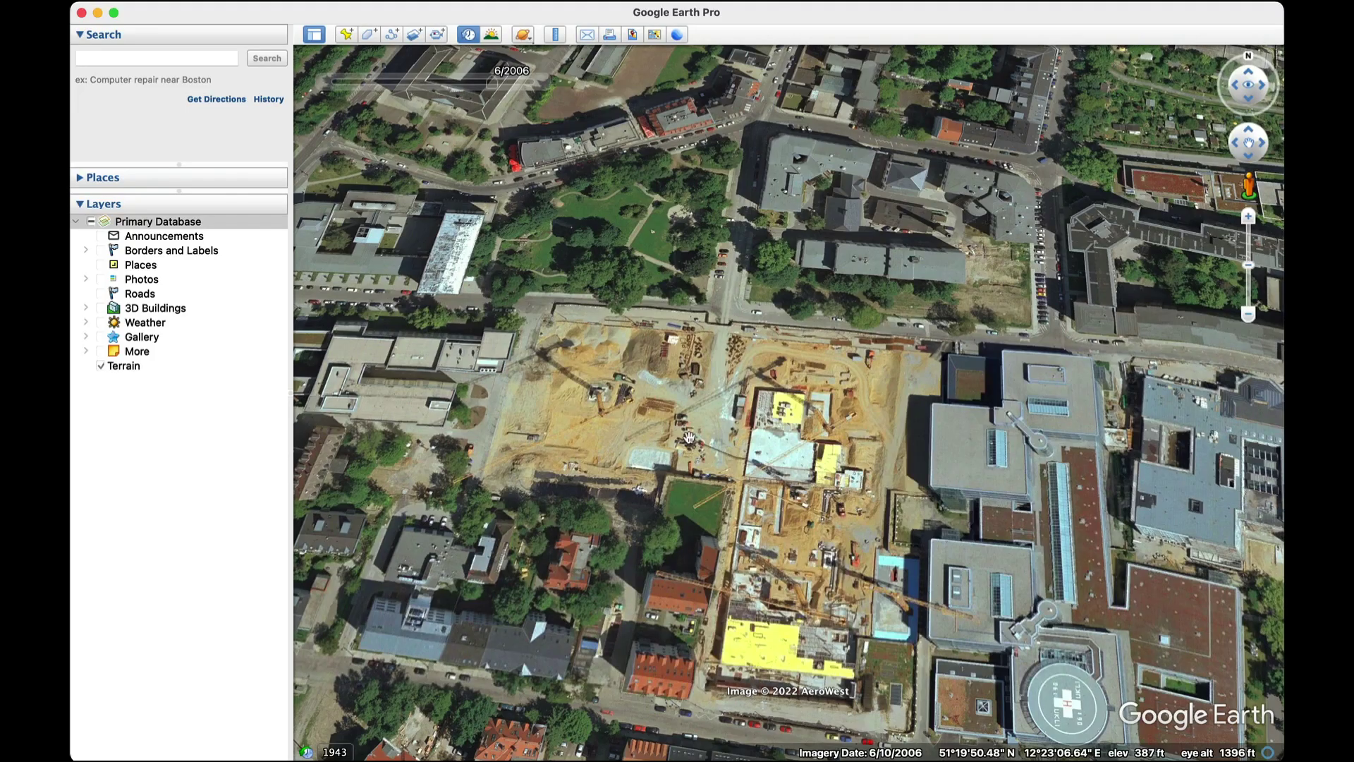
- Compare the site in the 10/2000 imagery, then return to 6/2006 and zoom closer
left_click(324, 82)
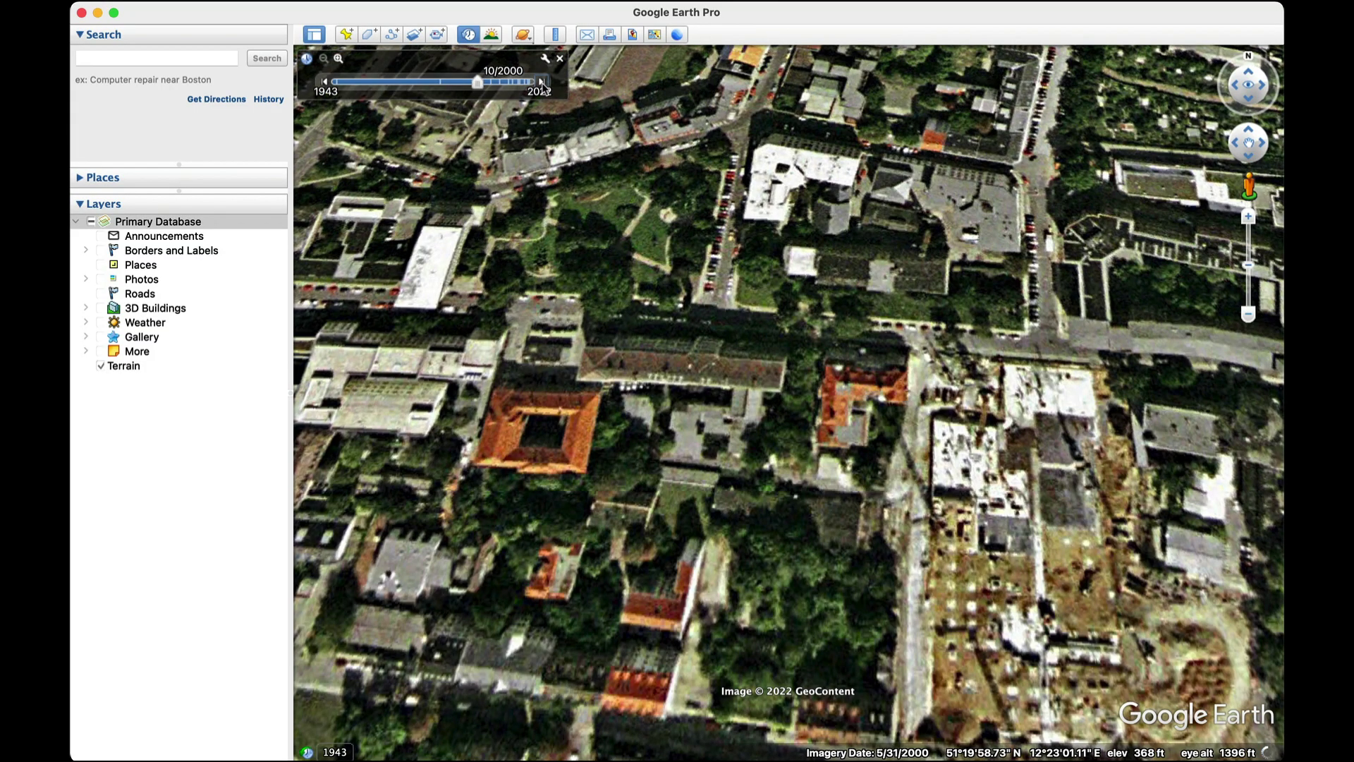
left_click(542, 82)
scroll(631, 381, "up", 5)
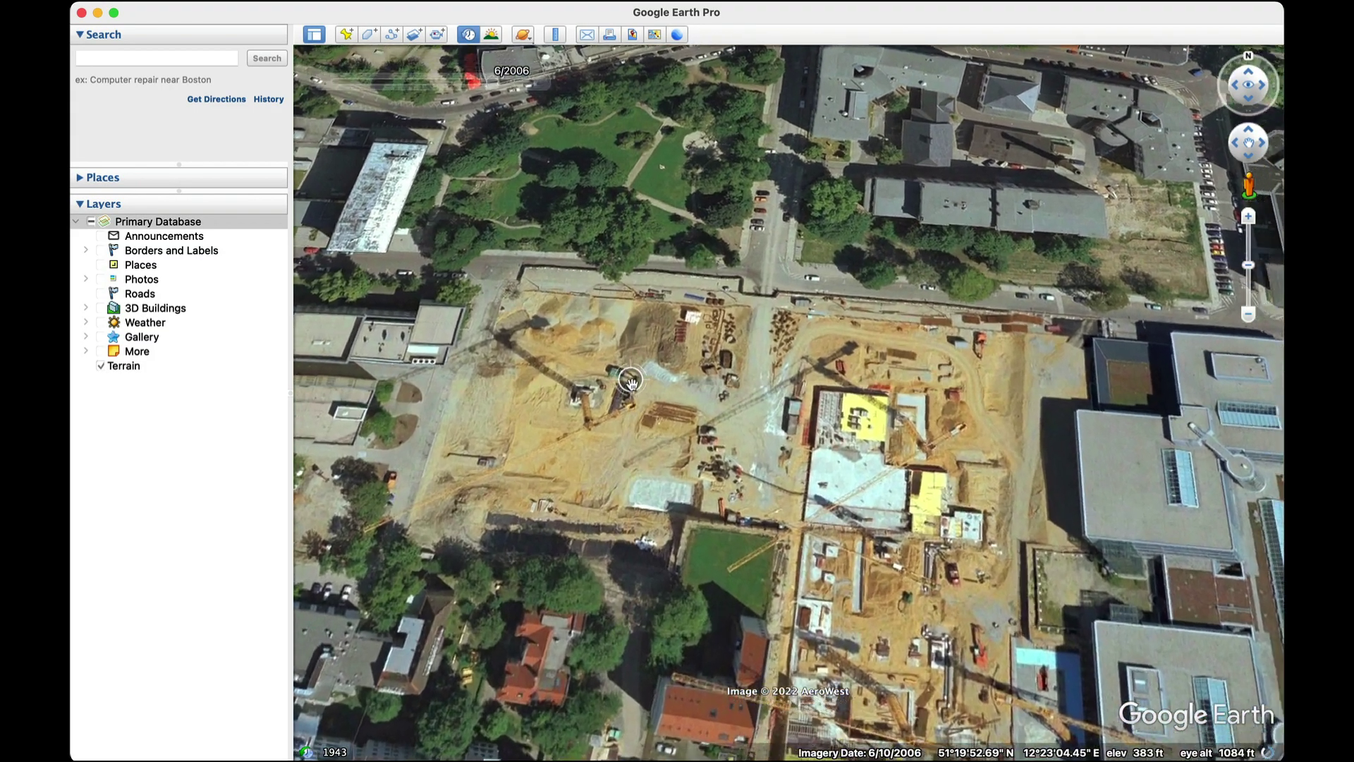
scroll(632, 382, "up", 4)
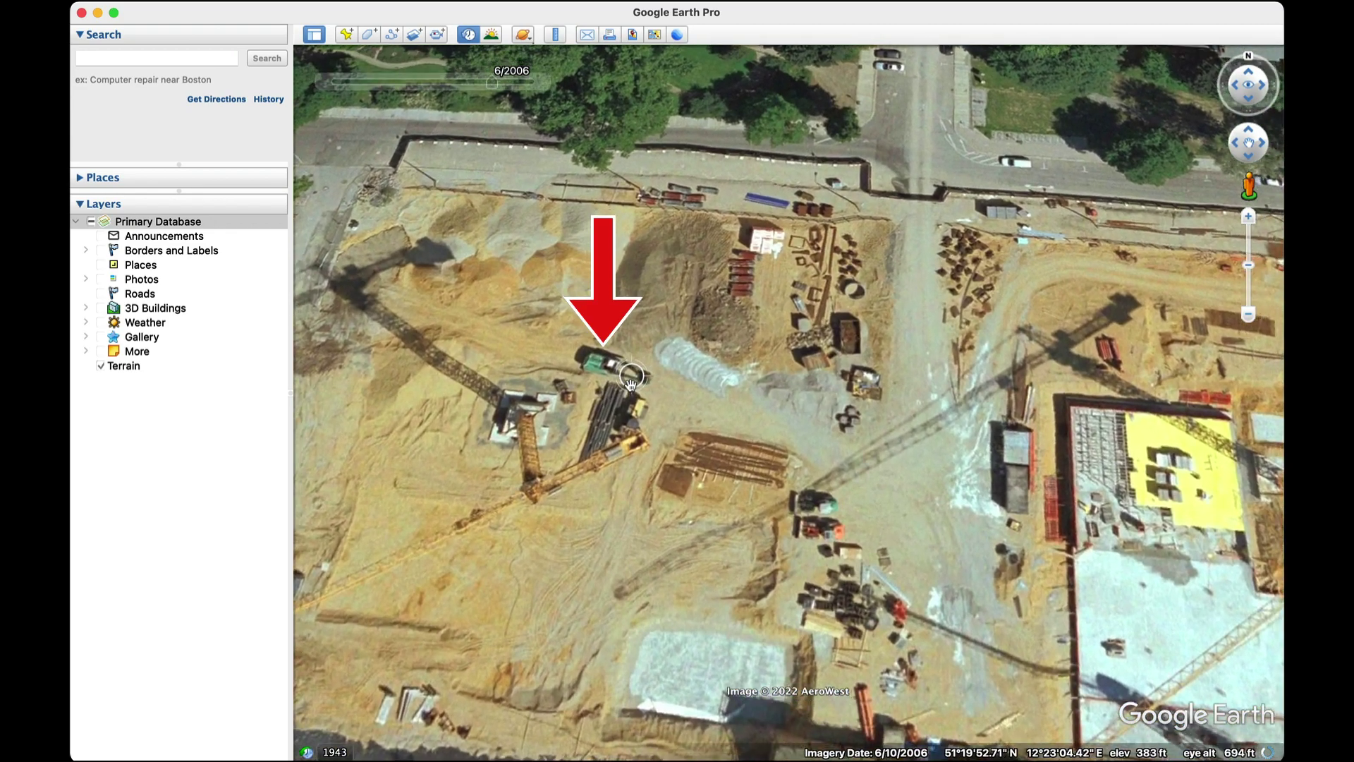
scroll(631, 384, "up", 2)
scroll(603, 405, "up", 2)
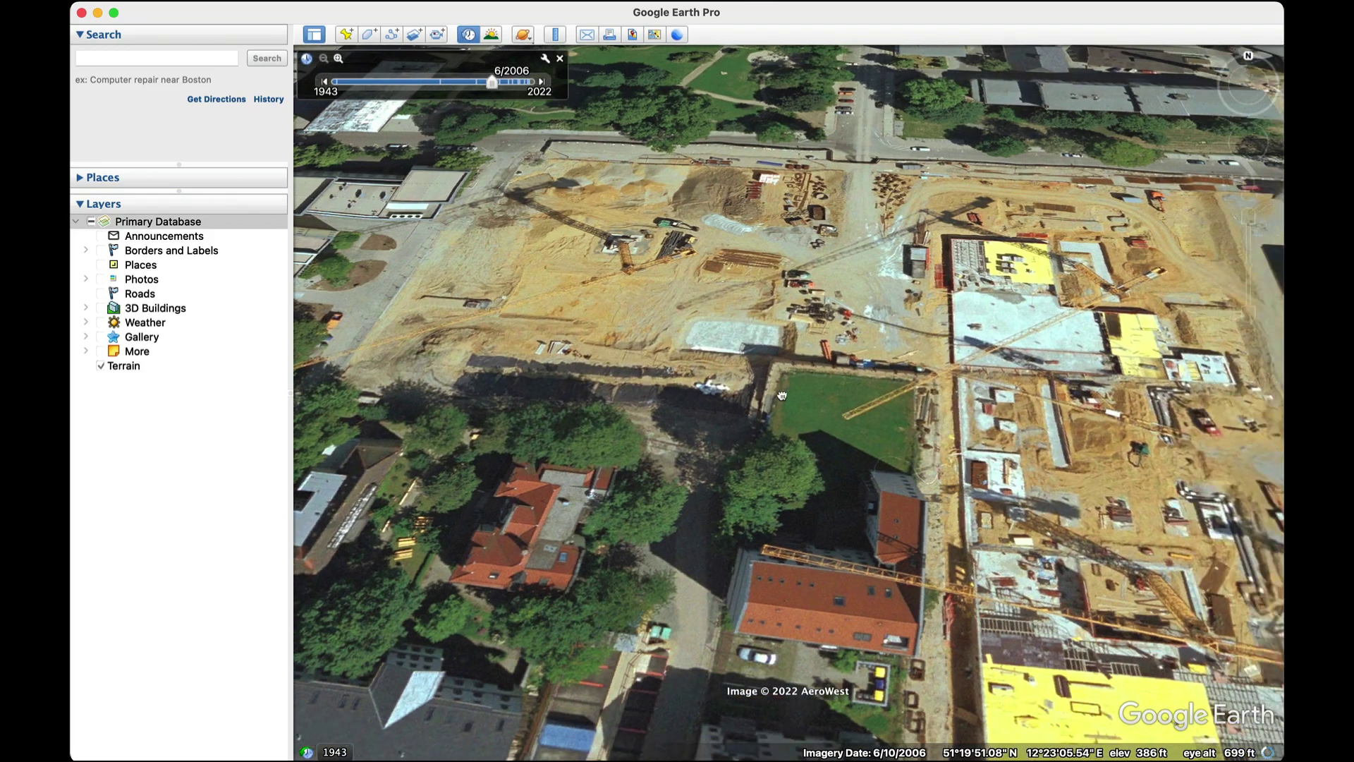
scroll(763, 406, "up", 2)
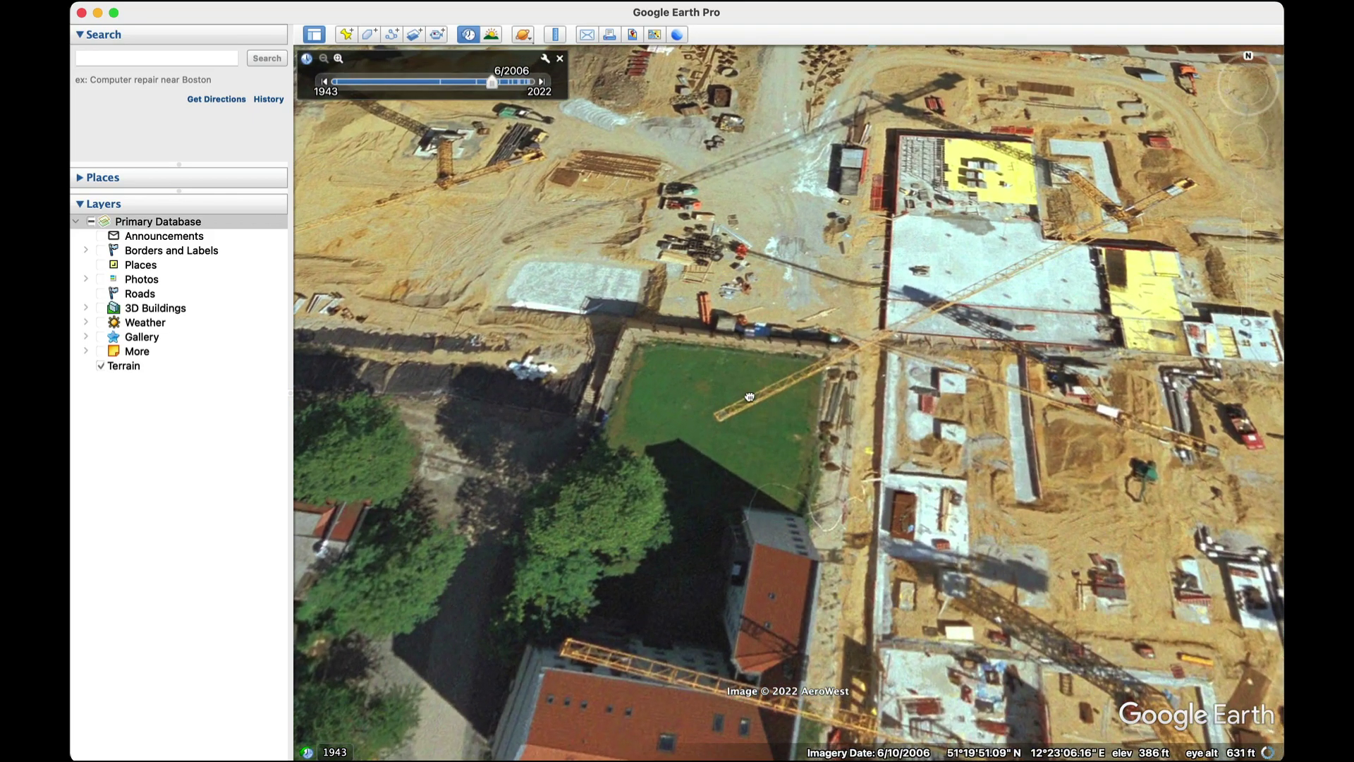
- Zoom further in on the construction site and excavator, panning across the block
left_click_drag(764, 409, 750, 552)
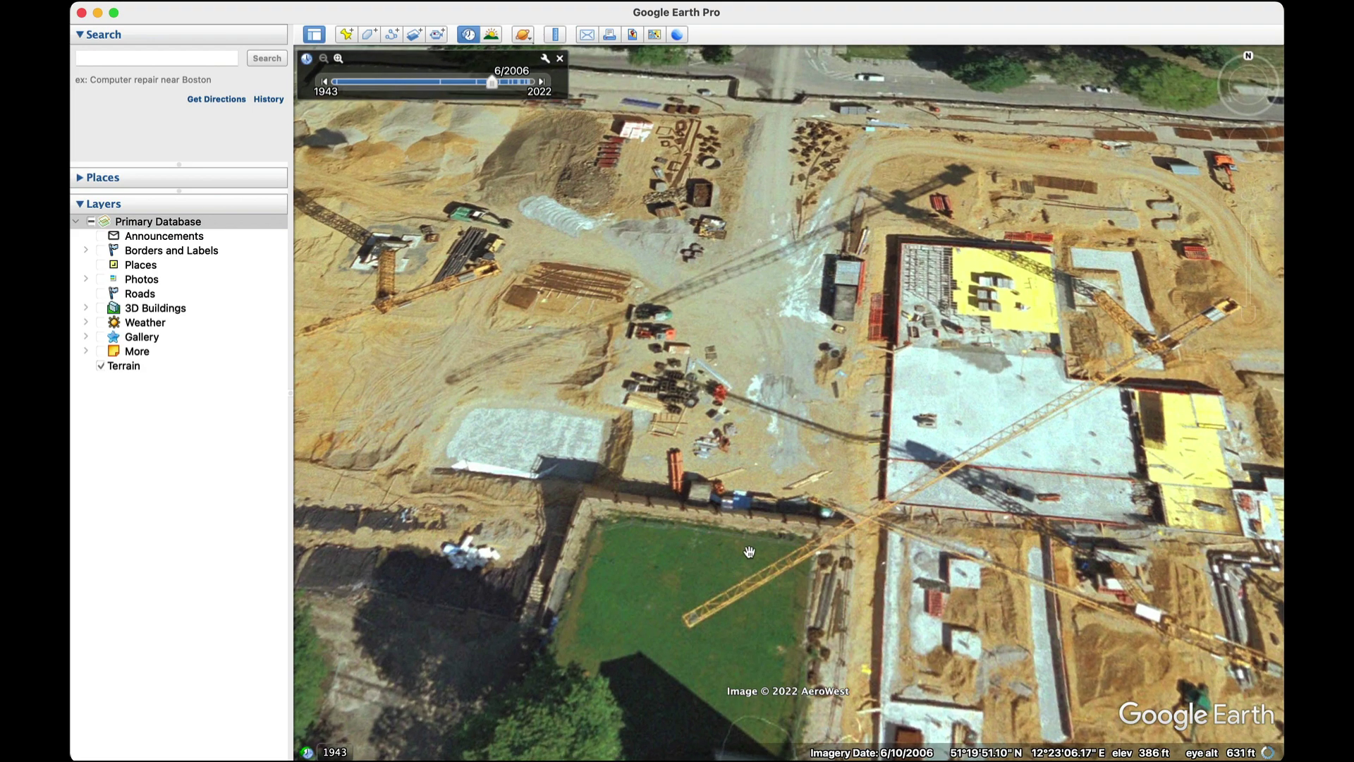
scroll(750, 553, "up", 1)
scroll(756, 562, "up", 1)
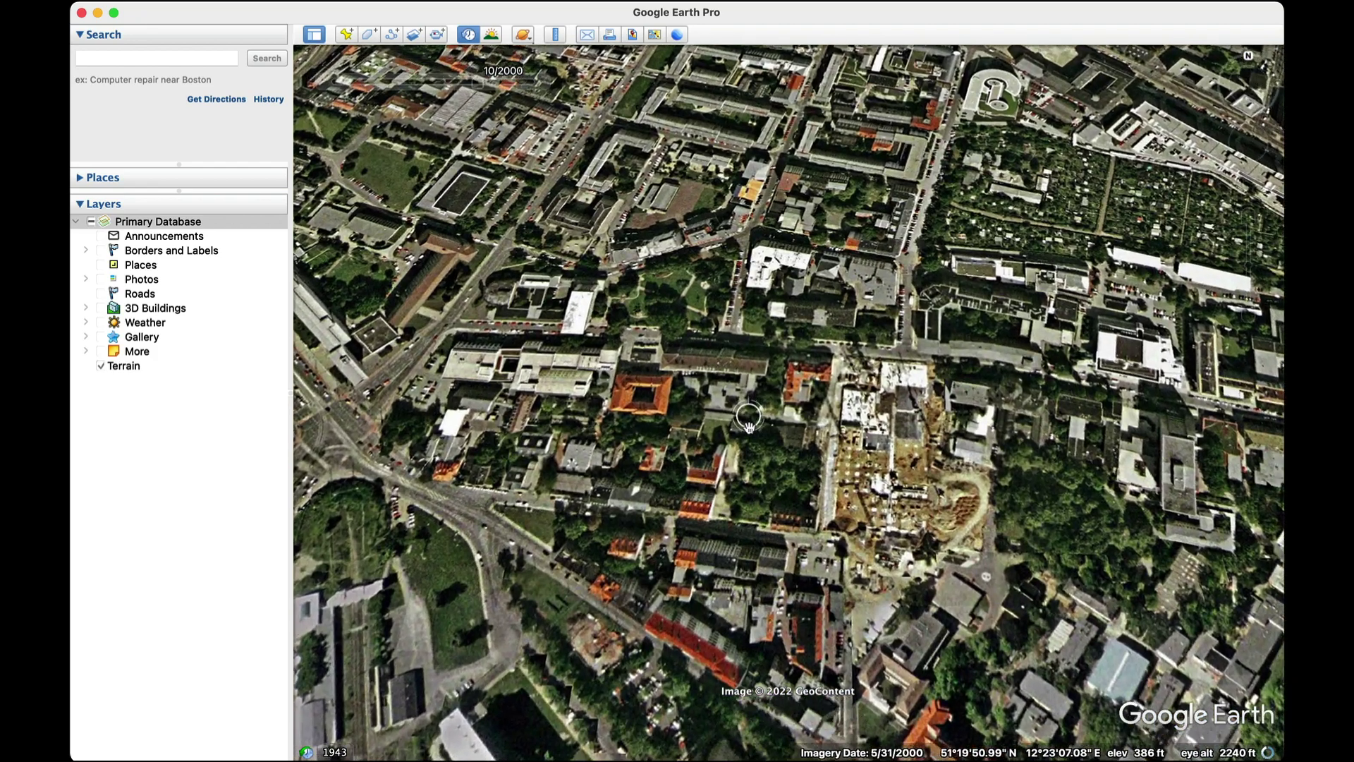
scroll(734, 405, "up", 3)
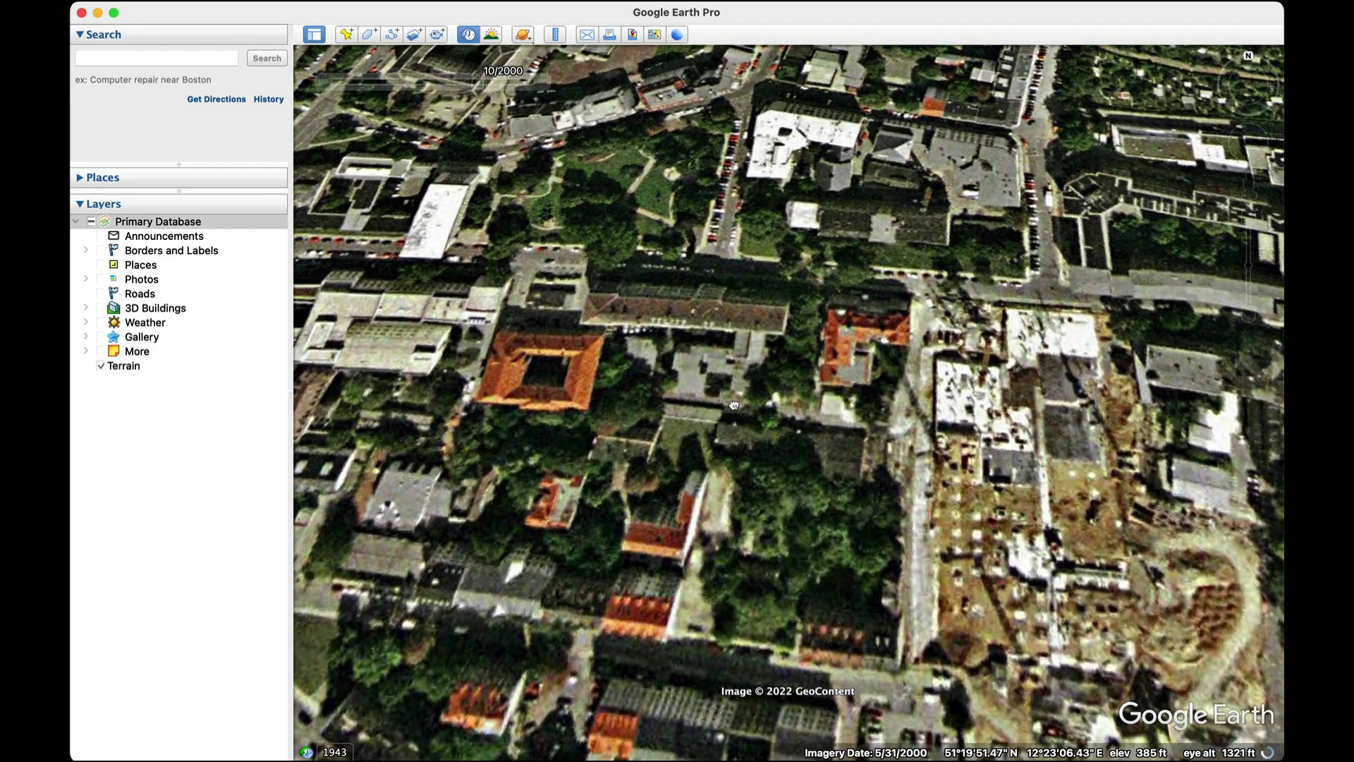
left_click_drag(734, 405, 766, 423)
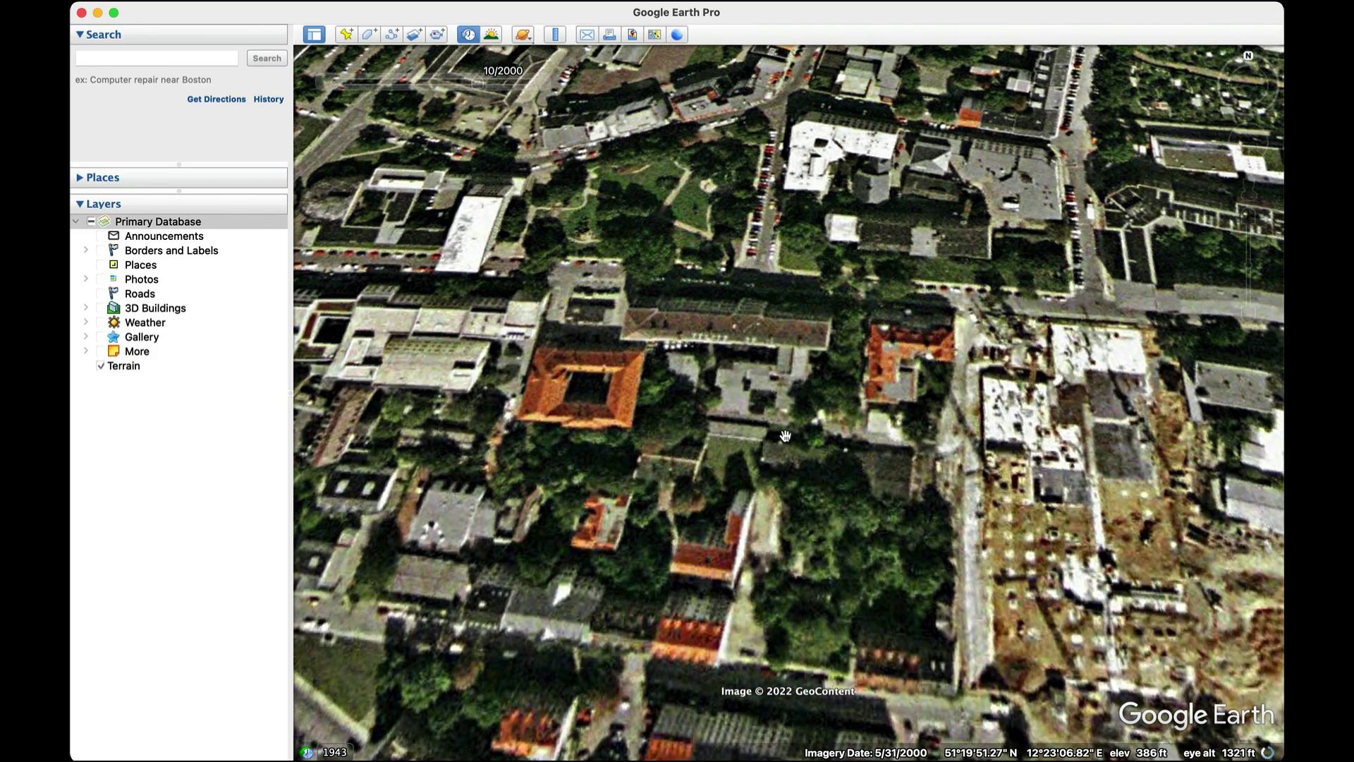